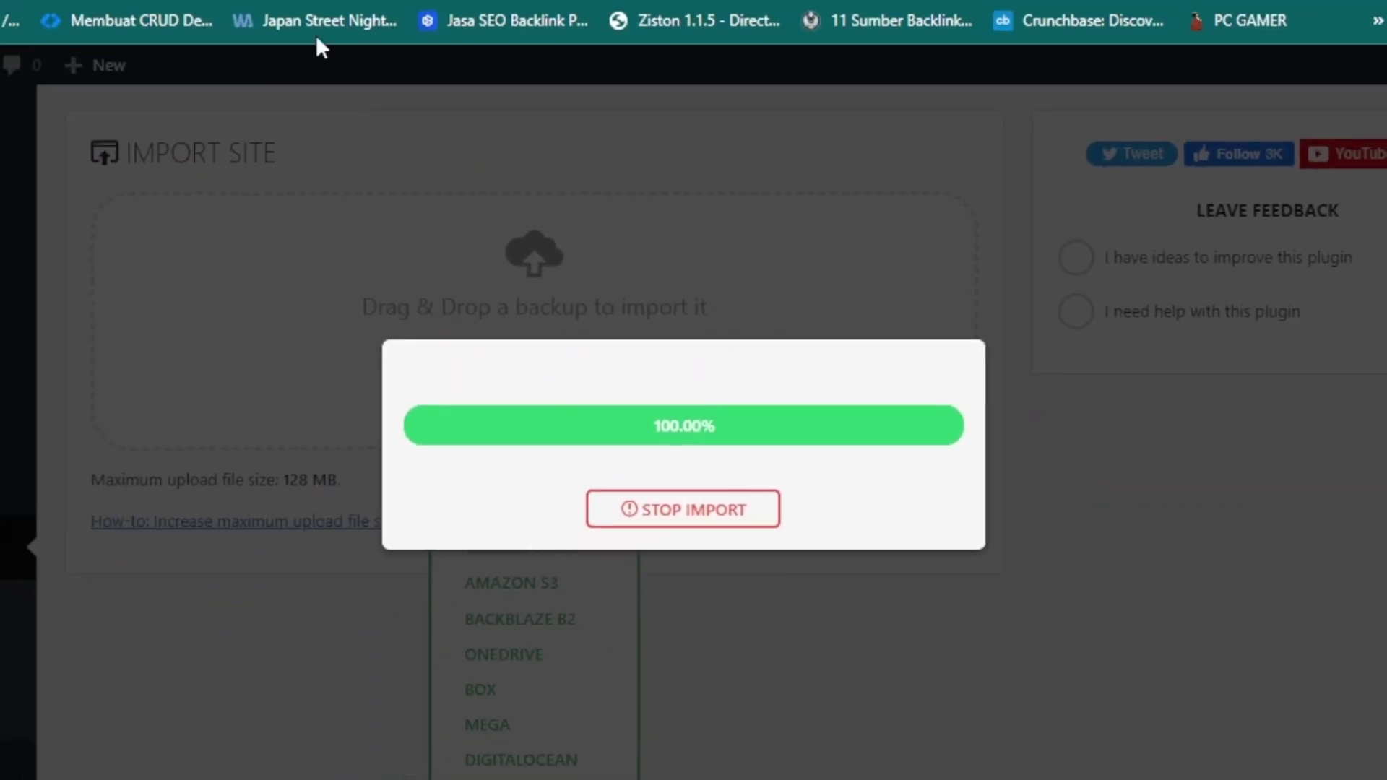
Step: Switch to the cPanel File Manager and view the ai1wm-backups folder inside resepmilikibu.com/wp-content
{"action": "left_click", "coordinate": [350, 20]}
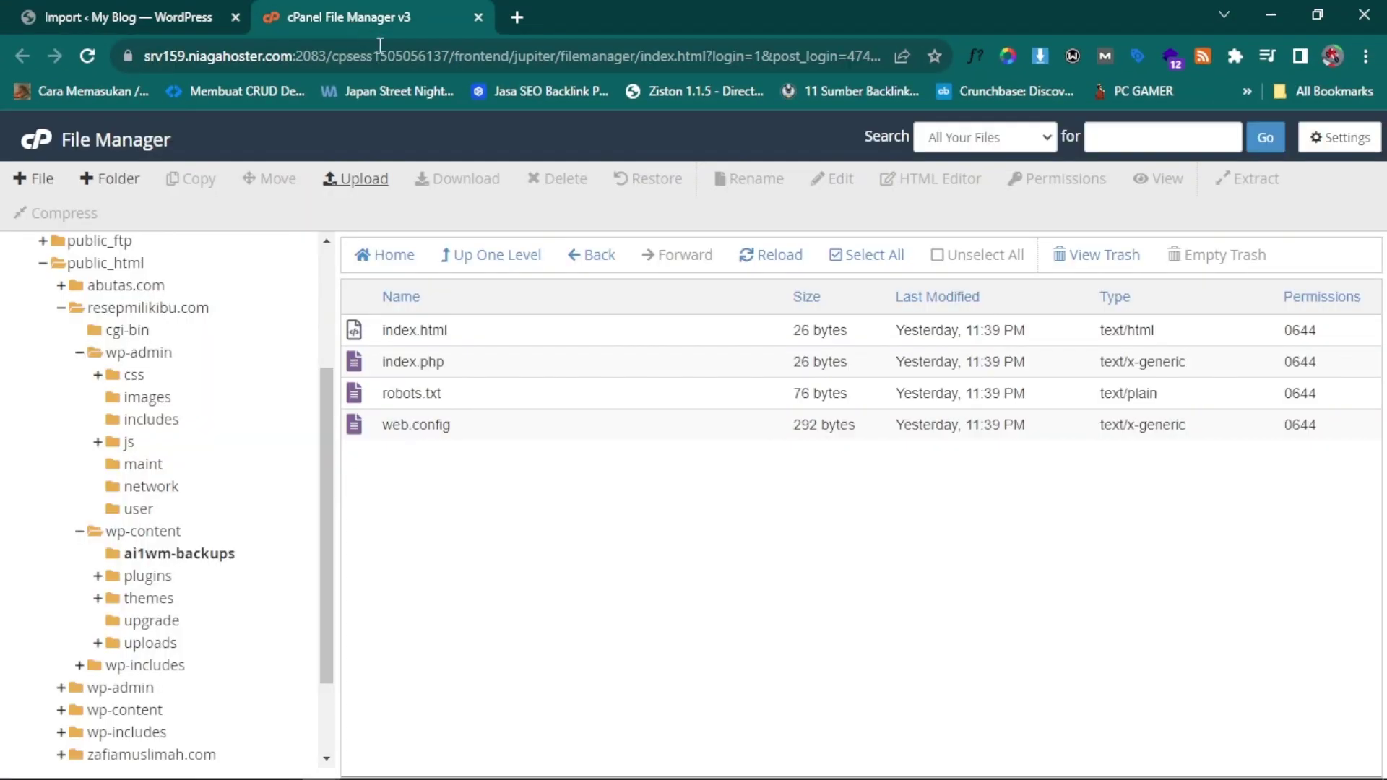
{"action": "left_click", "coordinate": [156, 532]}
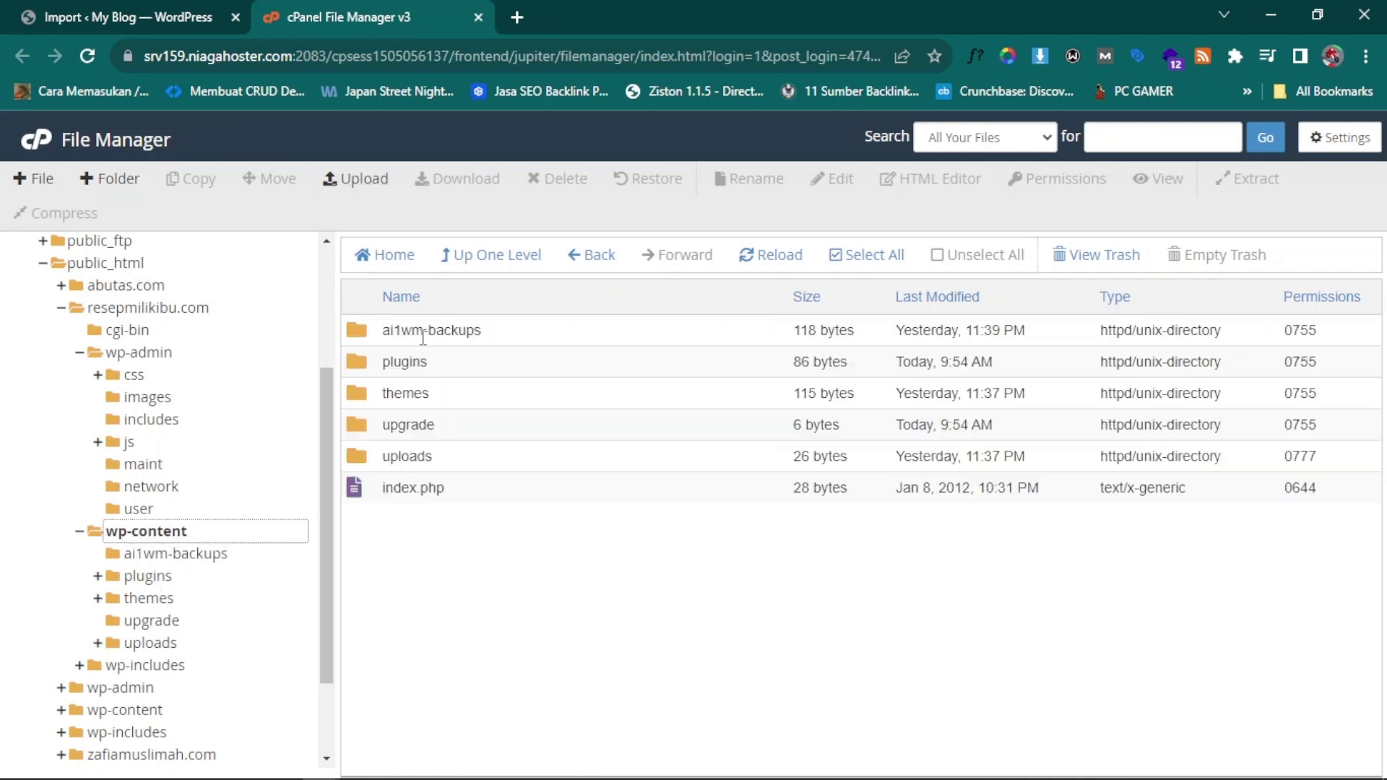
{"action": "double_click", "coordinate": [423, 333]}
{"action": "left_click", "coordinate": [433, 370]}
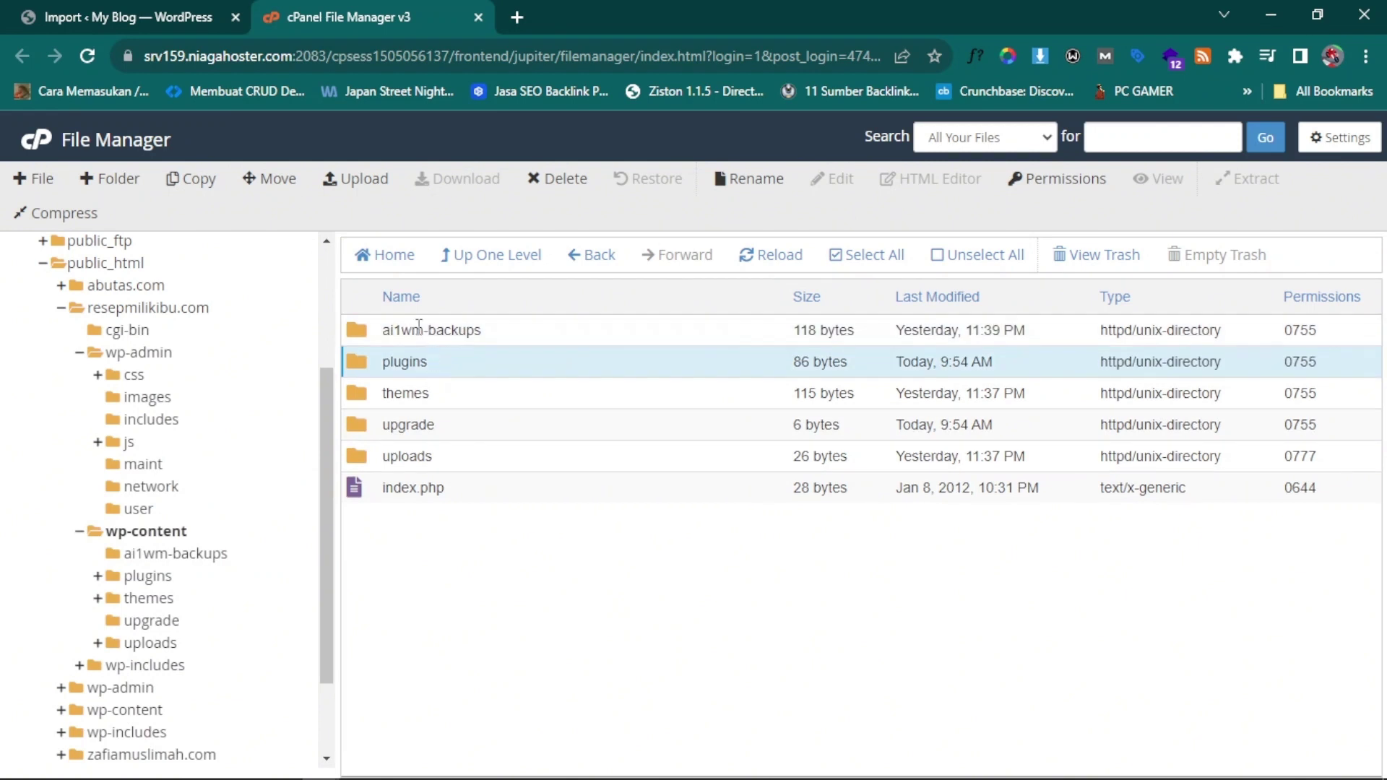
{"action": "double_click", "coordinate": [375, 333]}
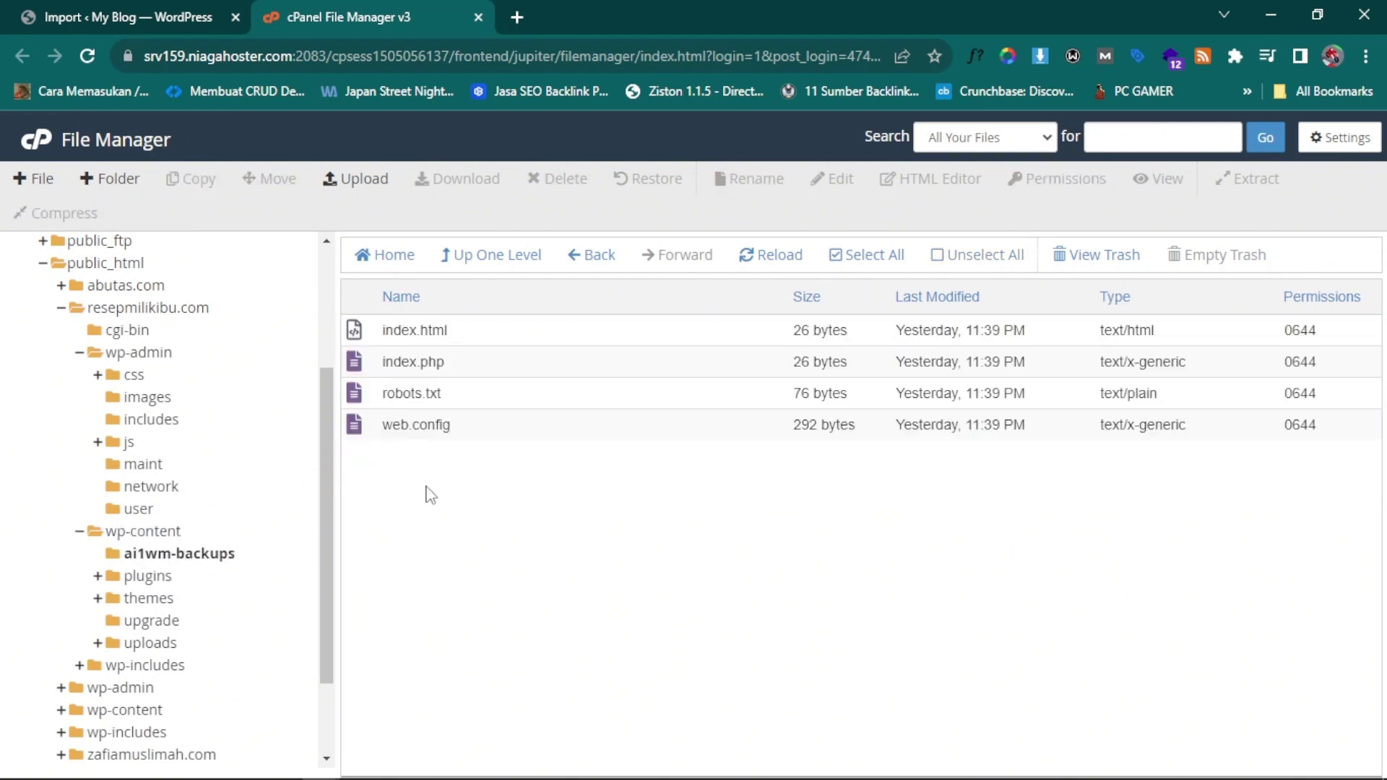
Step: Return to the public_html folder and display its subfolders in the folder tree
{"action": "scroll", "coordinate": [251, 545], "scroll_direction": "up", "scroll_amount": 3}
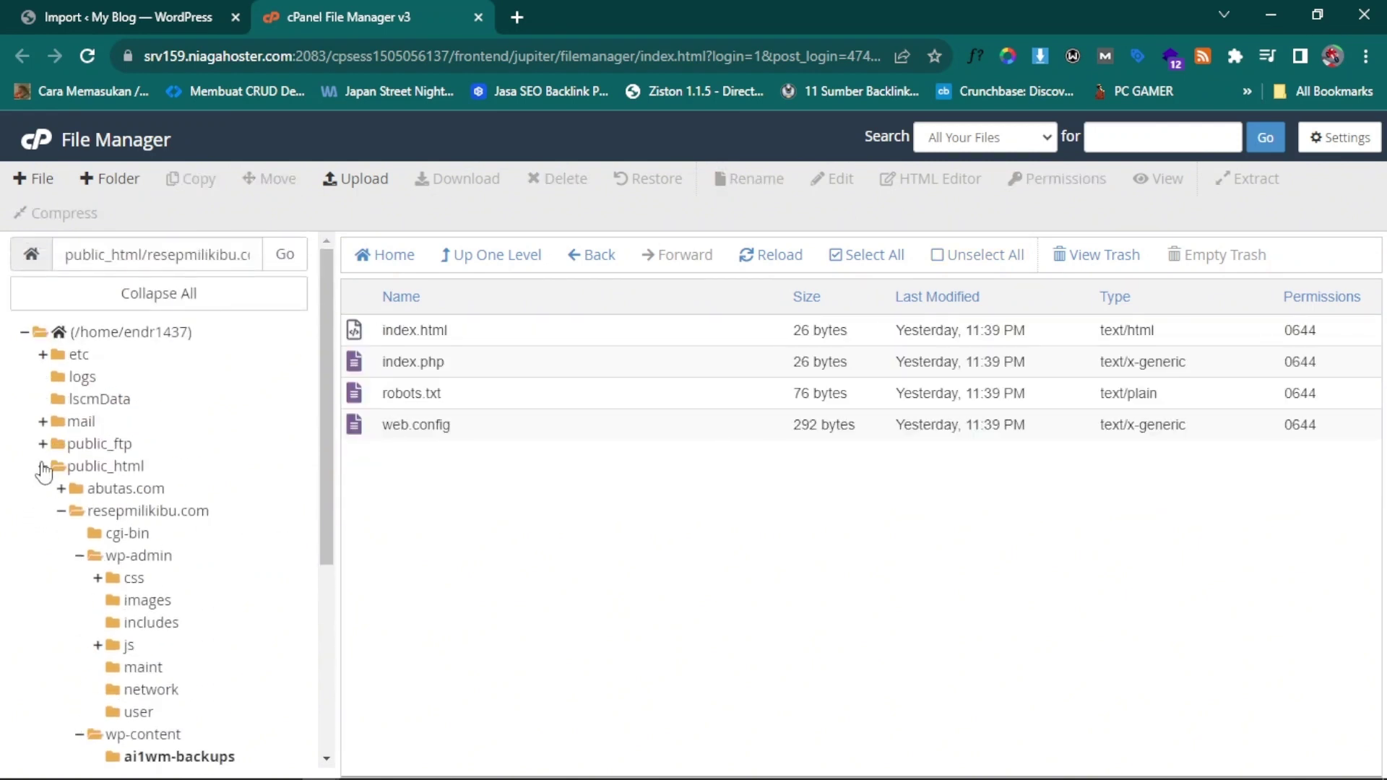
{"action": "left_click", "coordinate": [42, 467]}
{"action": "left_click", "coordinate": [109, 470]}
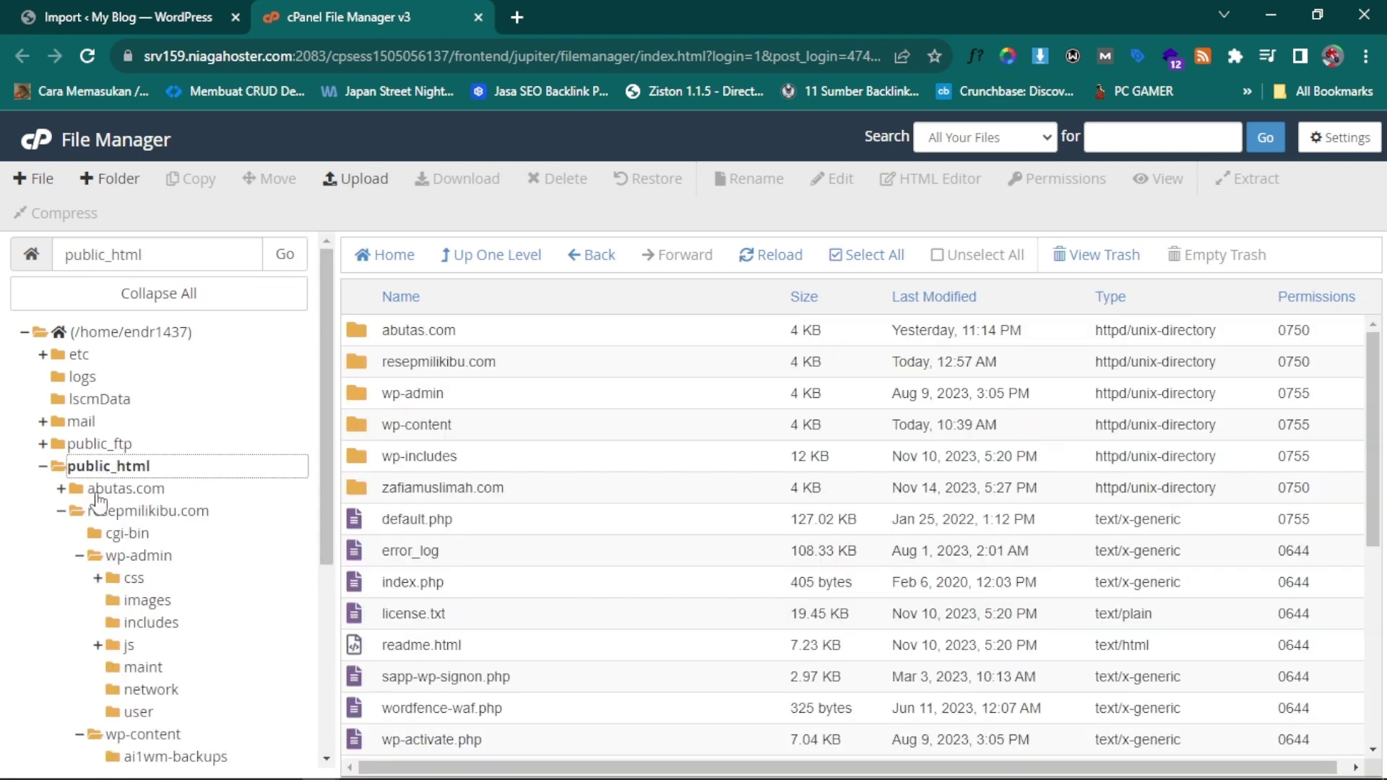
{"action": "left_click", "coordinate": [42, 467]}
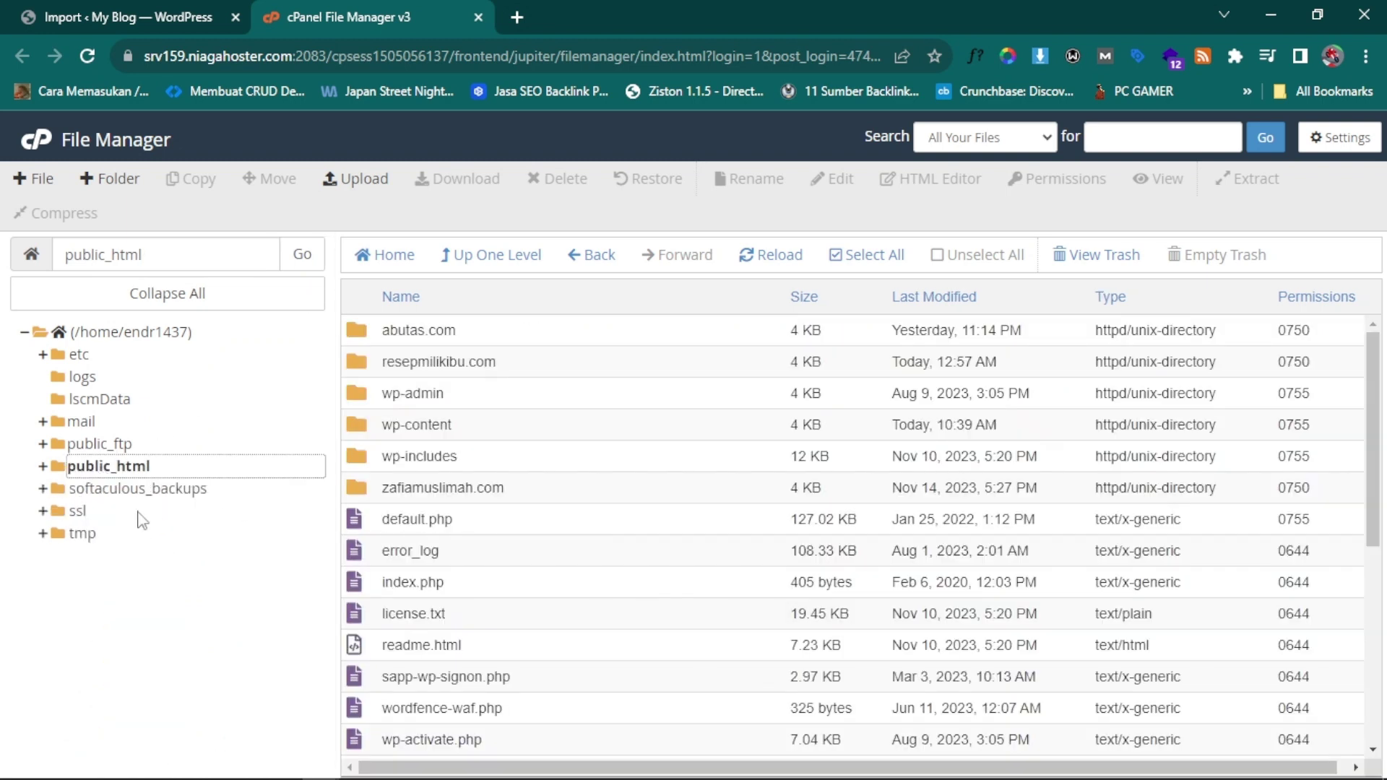
{"action": "left_click", "coordinate": [84, 611]}
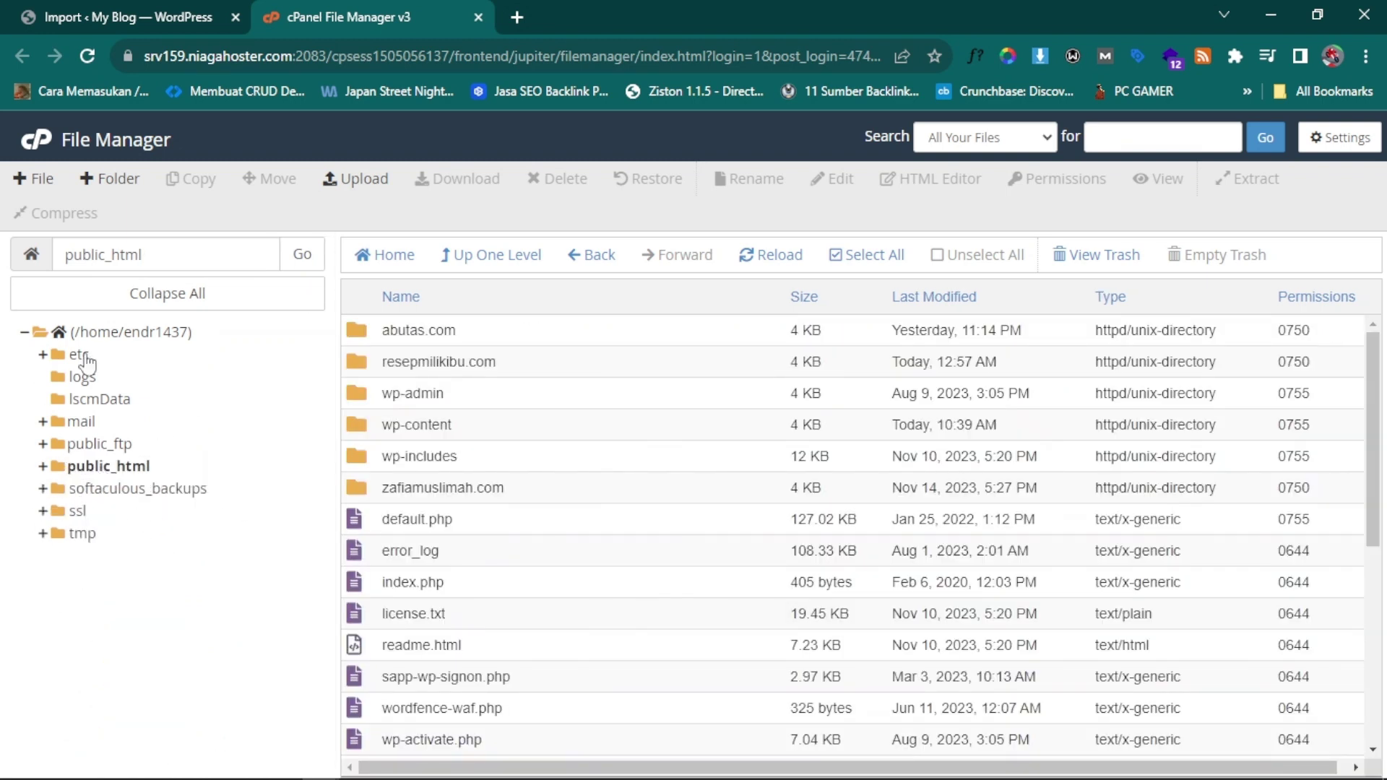
{"action": "left_click", "coordinate": [87, 468]}
{"action": "left_click", "coordinate": [61, 511]}
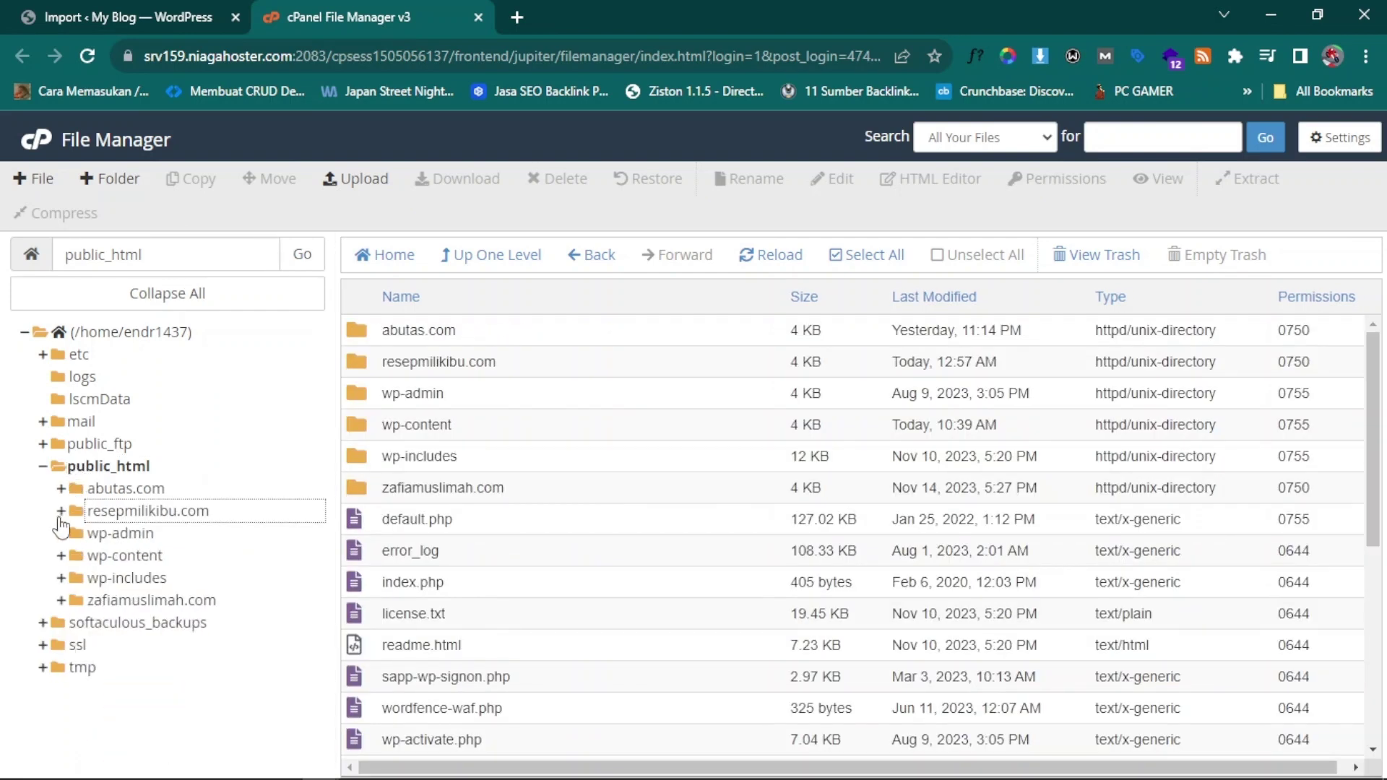
{"action": "left_click", "coordinate": [43, 466]}
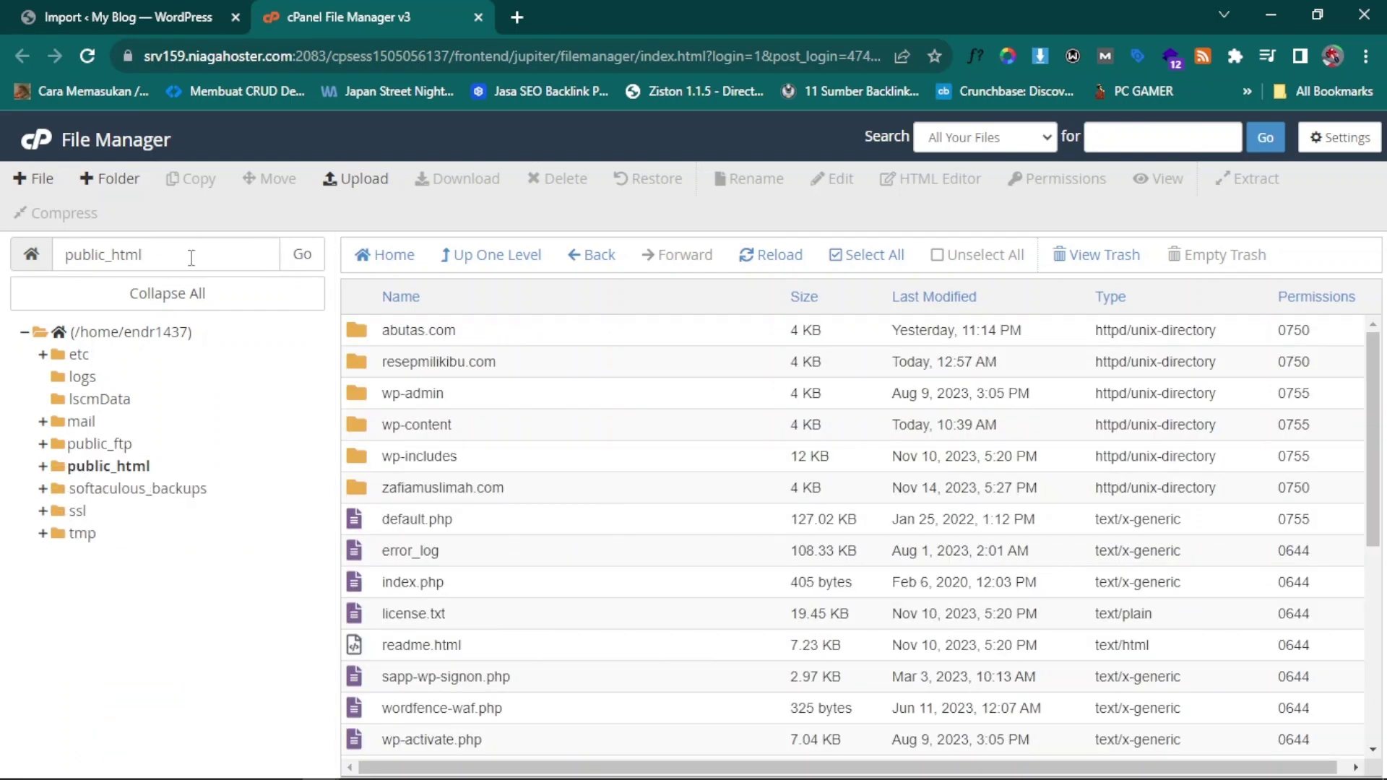
{"action": "left_click", "coordinate": [74, 468]}
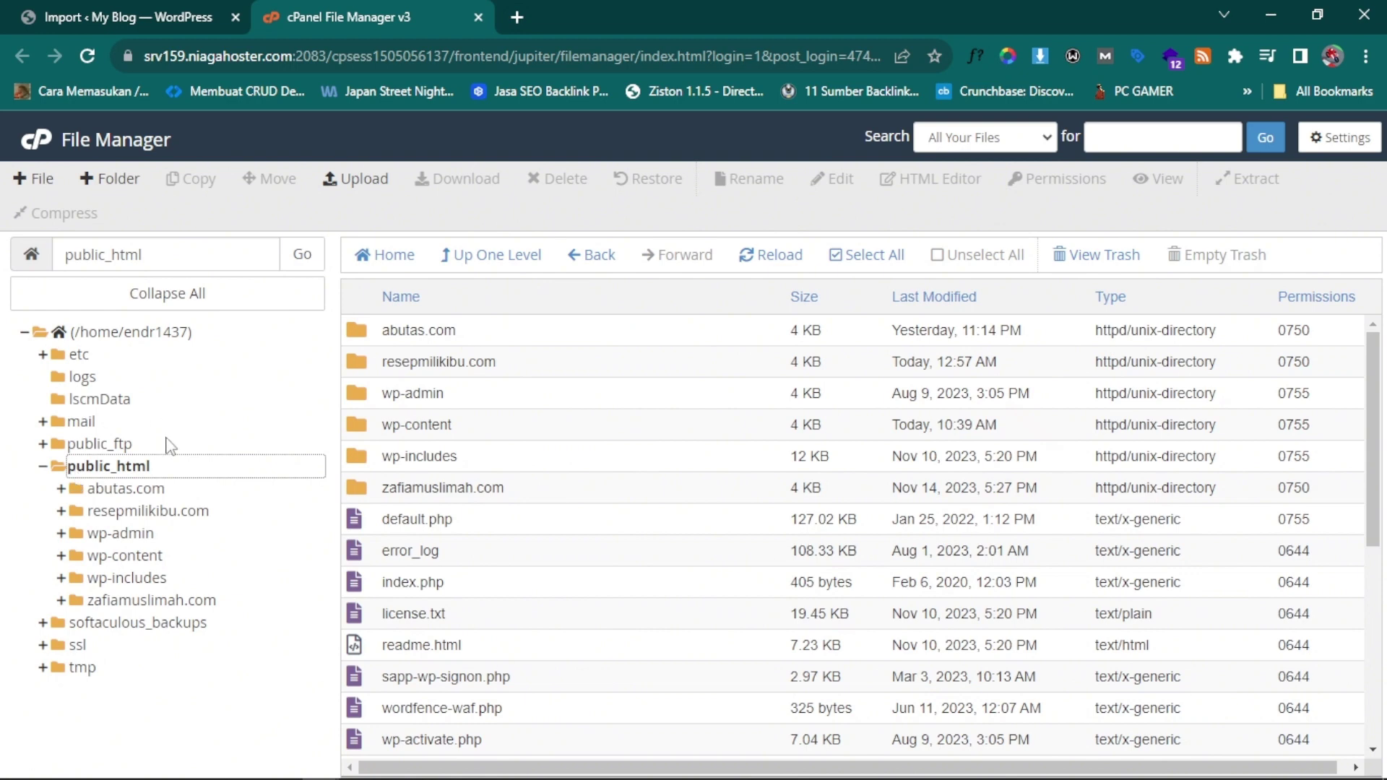
{"action": "left_click", "coordinate": [67, 474]}
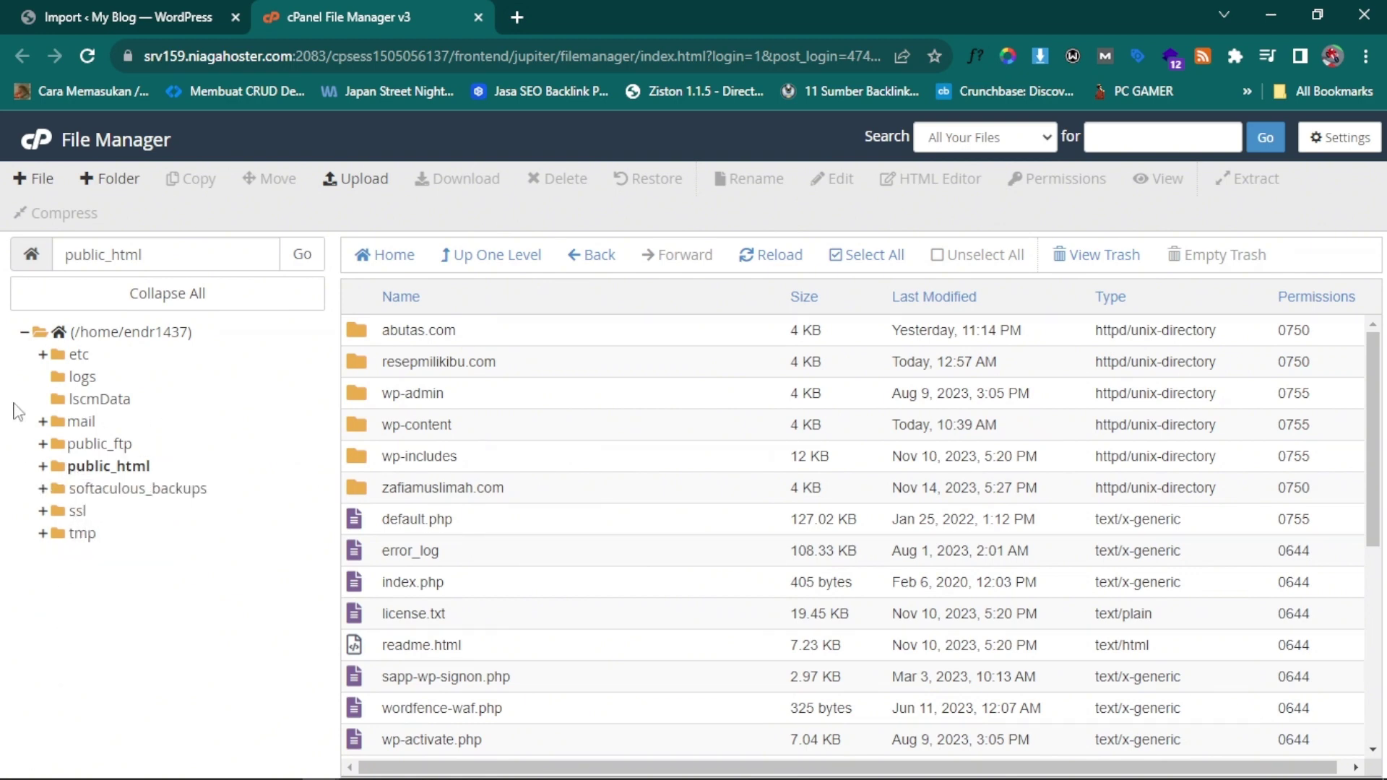
{"action": "left_click", "coordinate": [93, 469]}
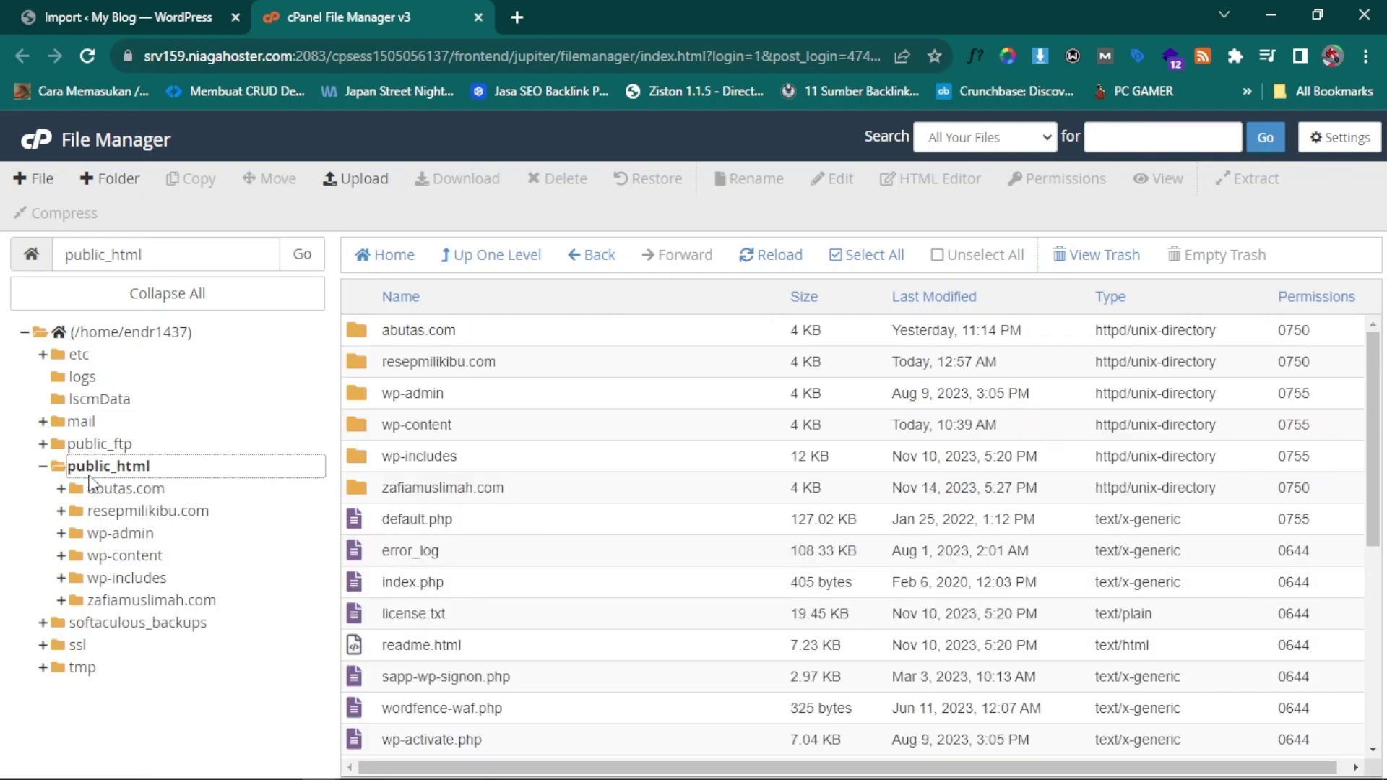
{"action": "left_click", "coordinate": [75, 568]}
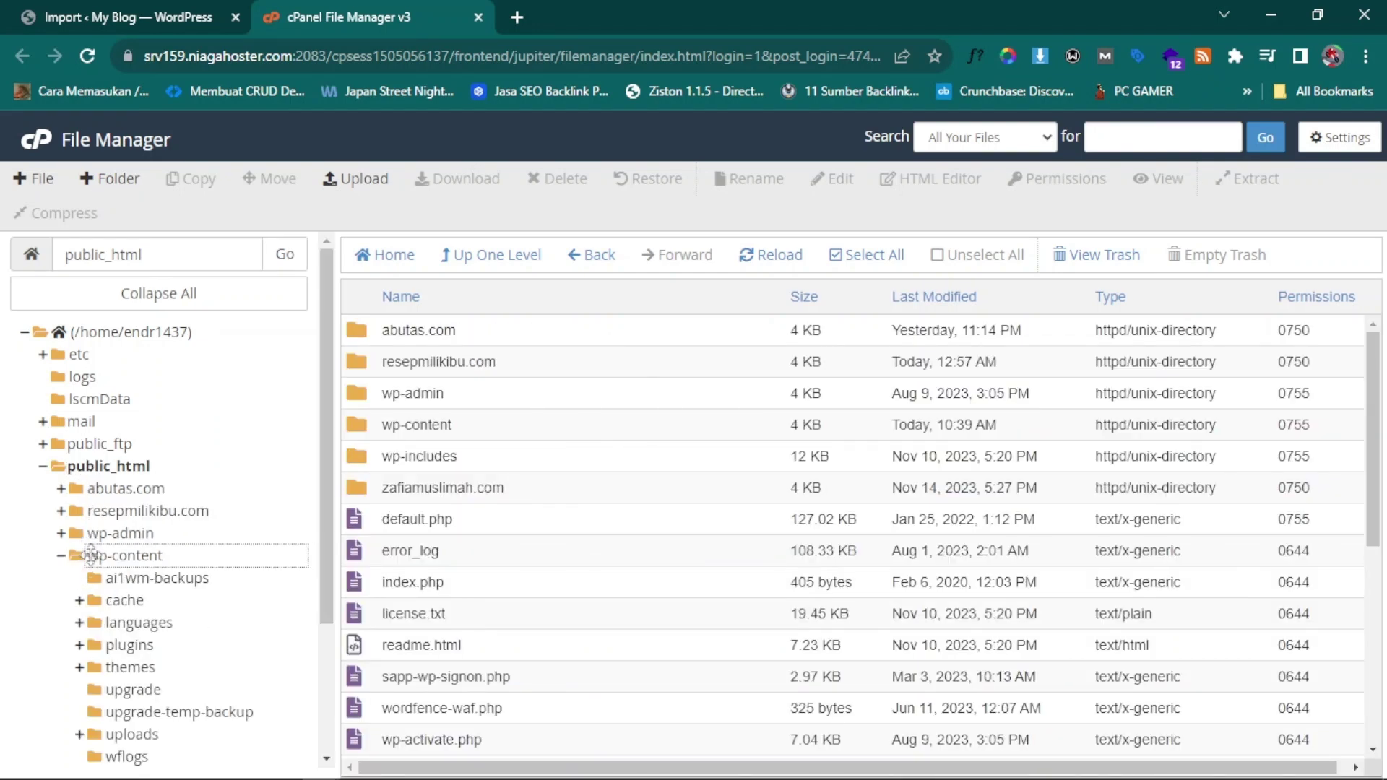
{"action": "left_click", "coordinate": [141, 561]}
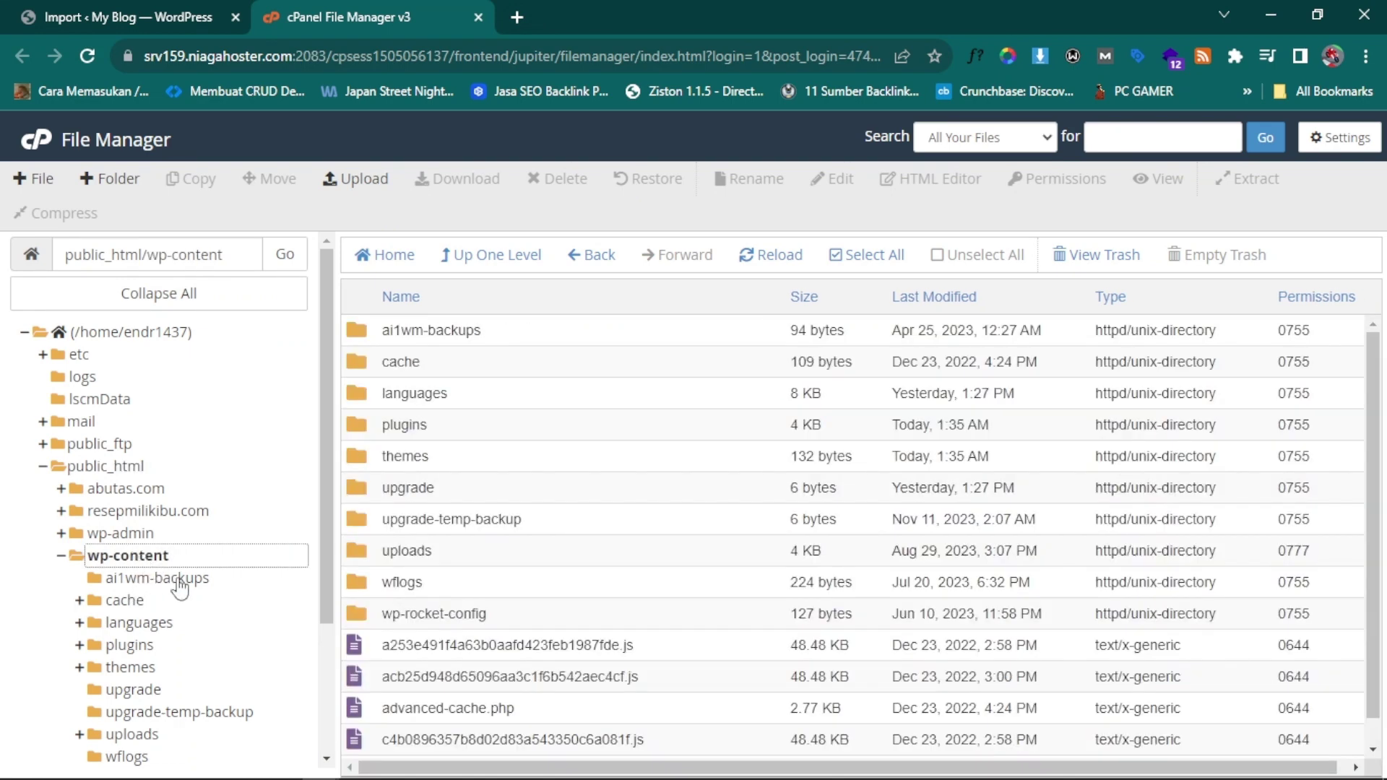
{"action": "left_click", "coordinate": [180, 581]}
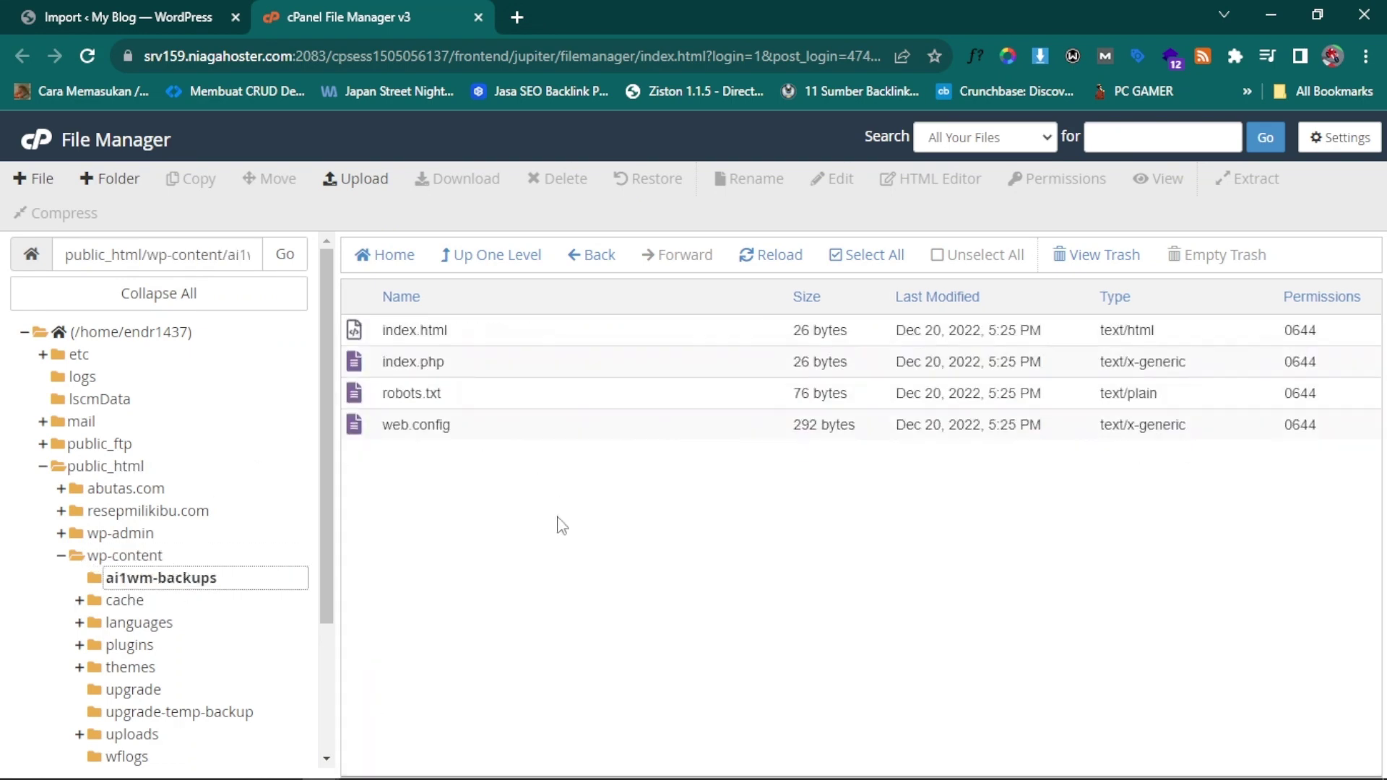
{"action": "left_click", "coordinate": [358, 192]}
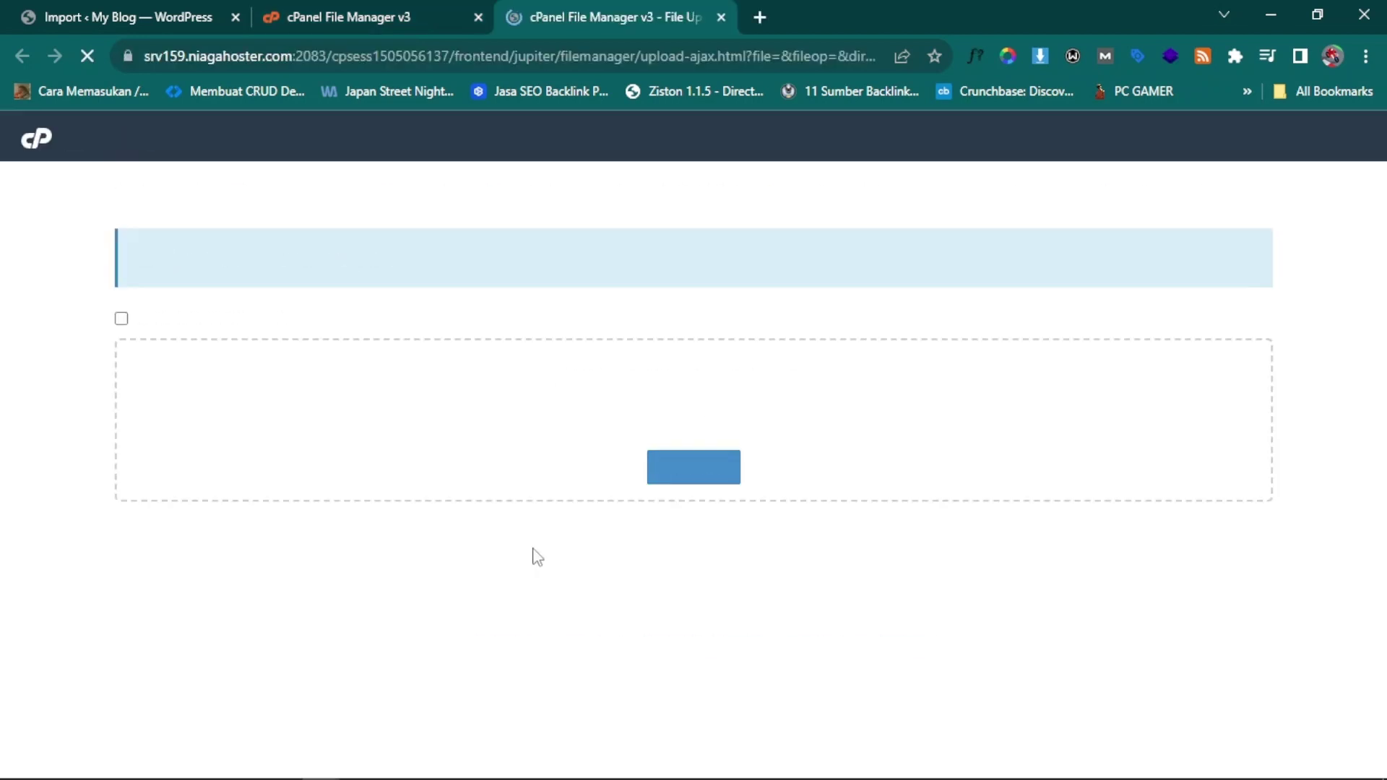
{"action": "left_click", "coordinate": [712, 470]}
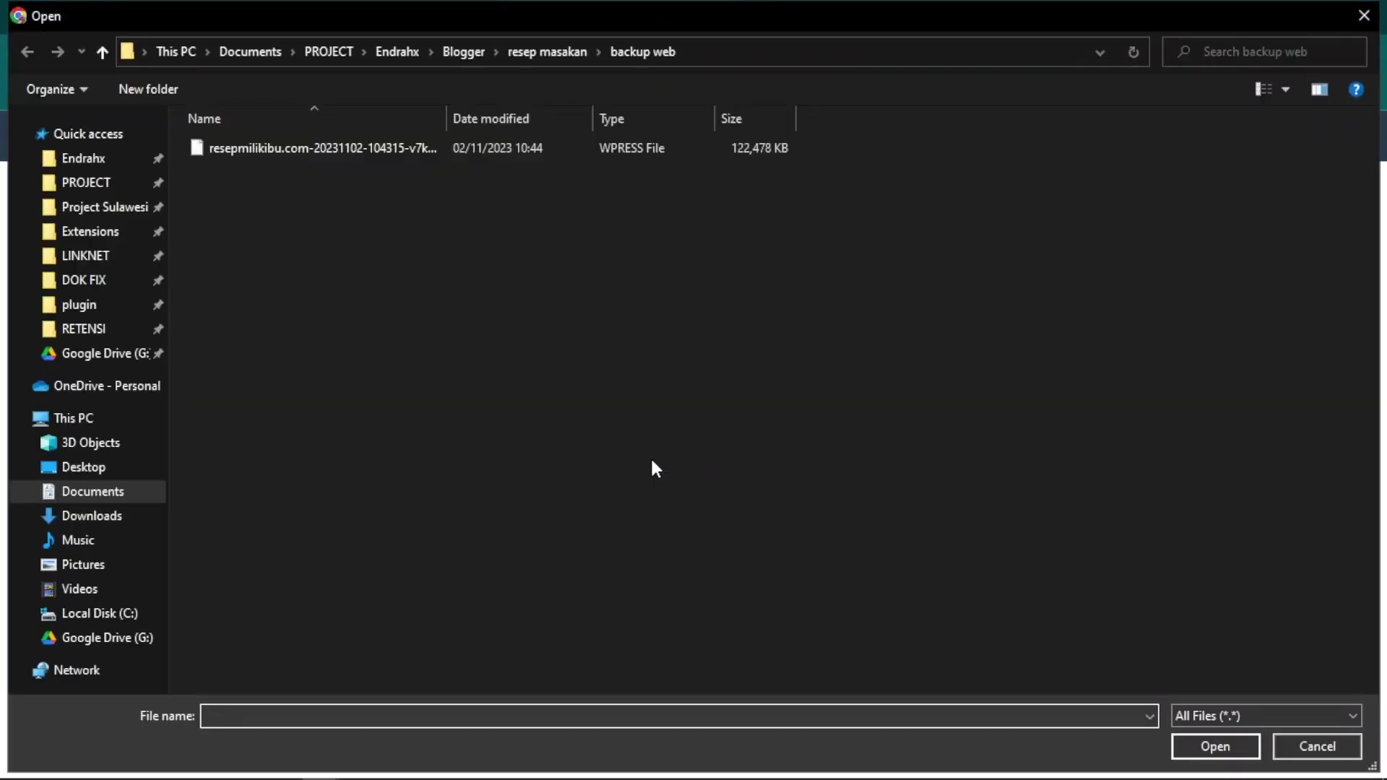
{"action": "double_click", "coordinate": [340, 150]}
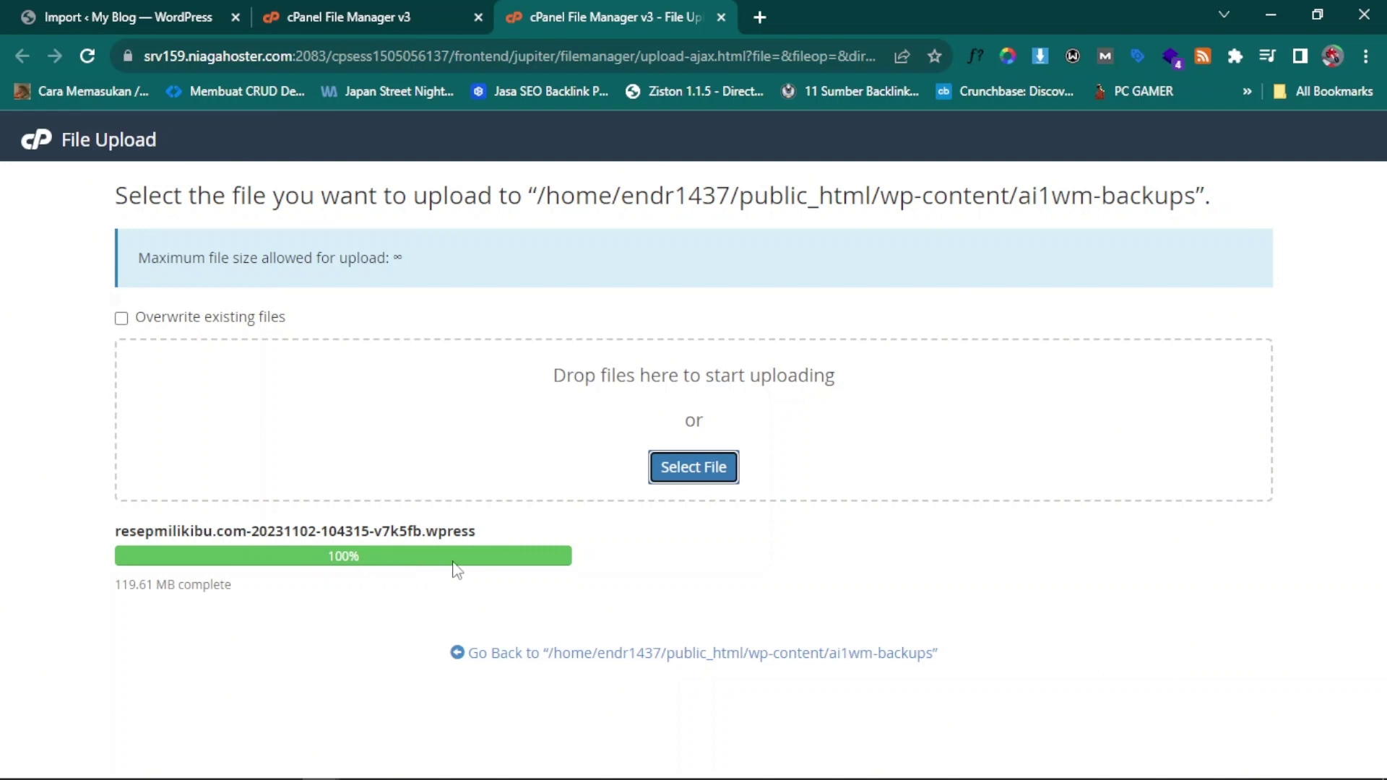
Step: Reload the WordPress import page to abandon the running import, and open and refresh the All-in-One WP Migration backups list
{"action": "left_click", "coordinate": [158, 8]}
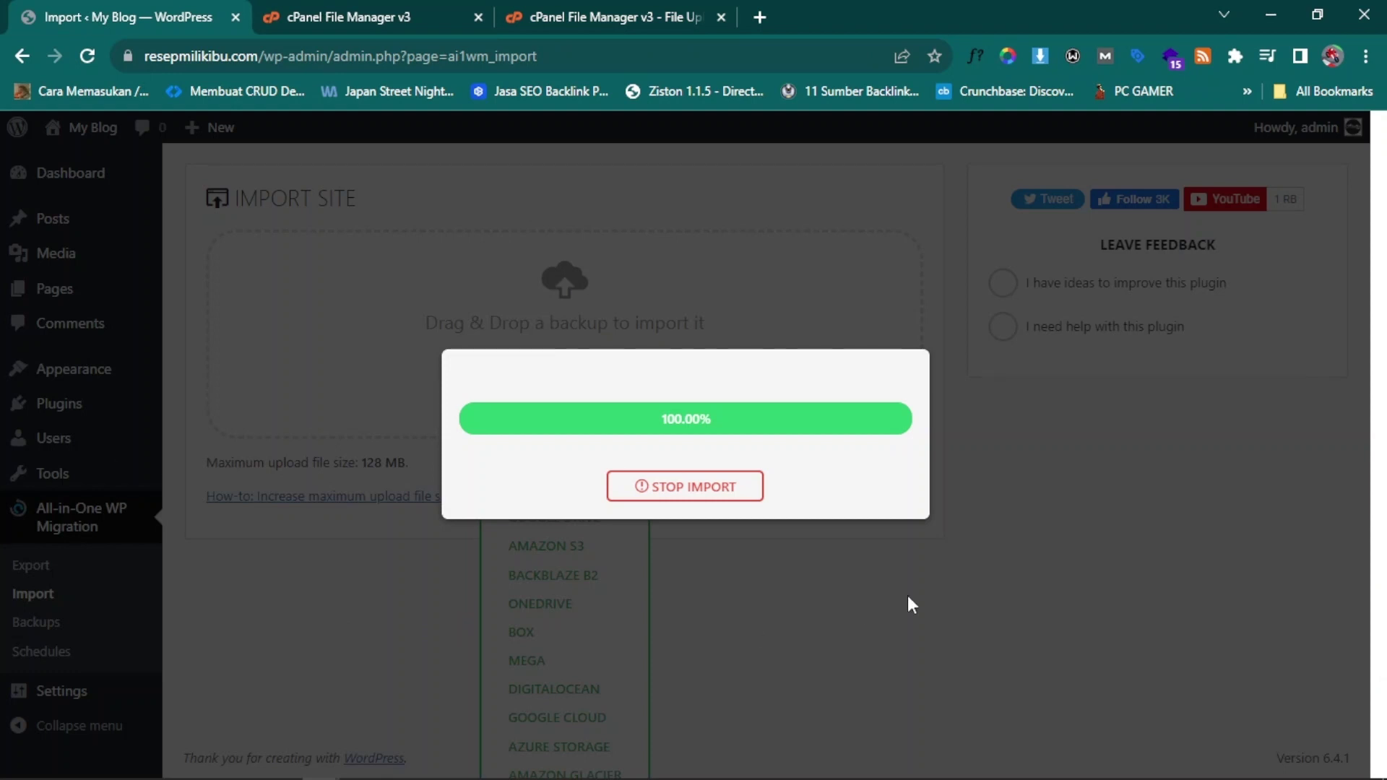
{"action": "left_click", "coordinate": [88, 57]}
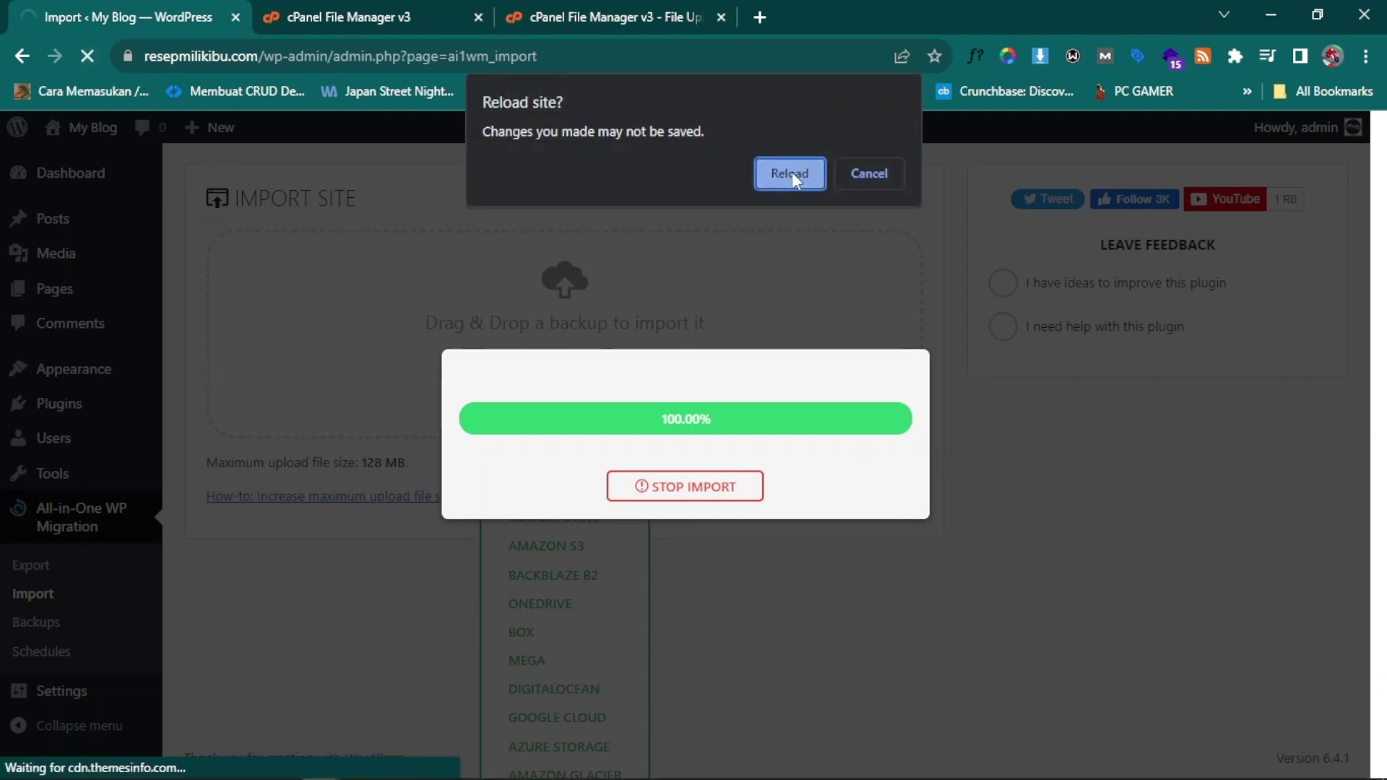
{"action": "left_click", "coordinate": [789, 174]}
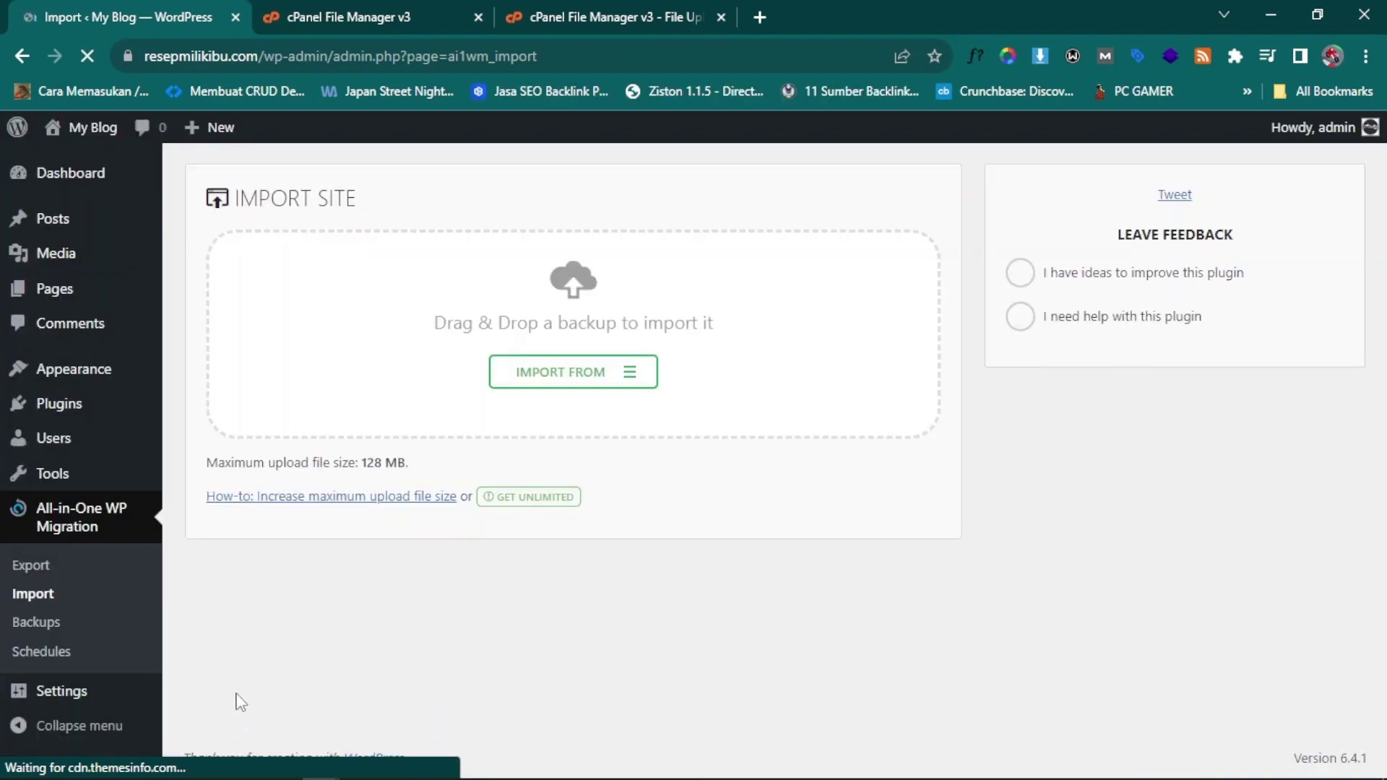
{"action": "left_click", "coordinate": [52, 635]}
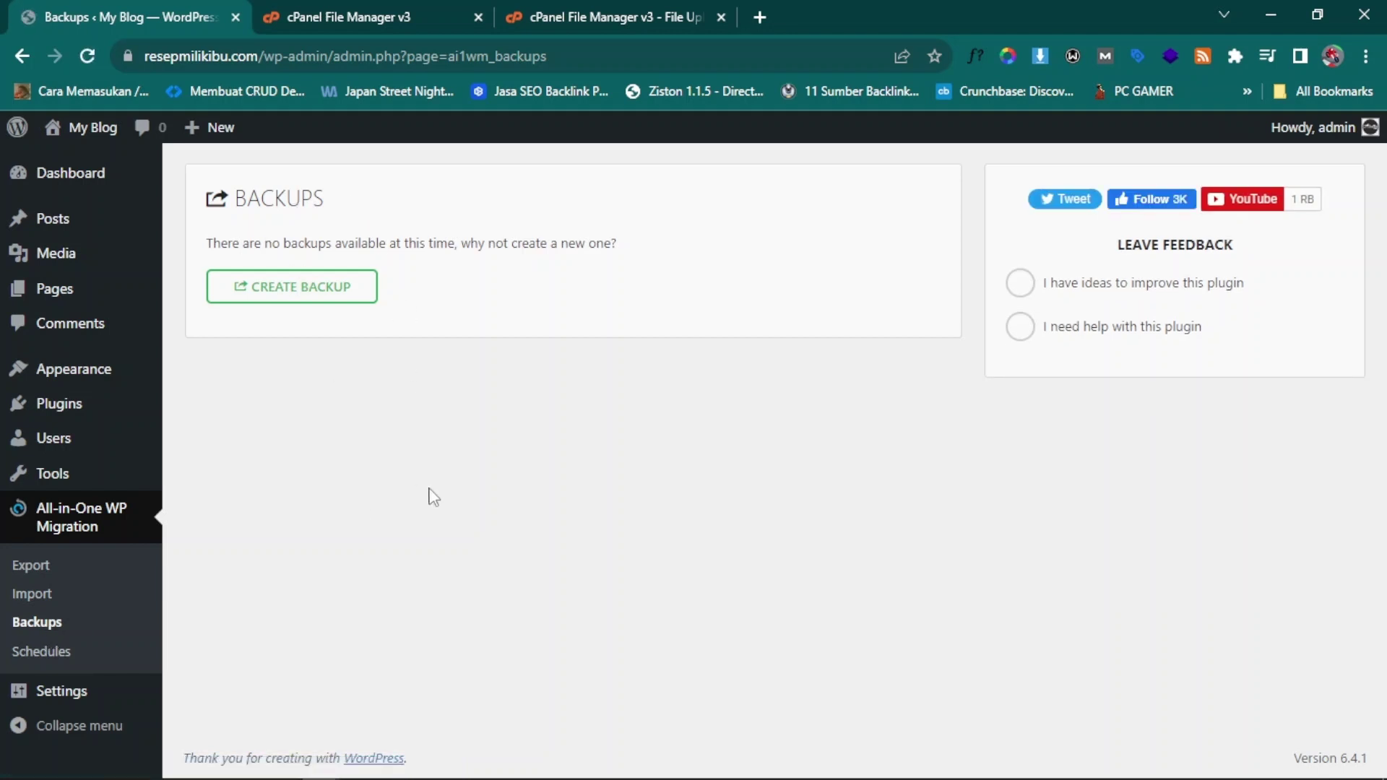
{"action": "left_click", "coordinate": [87, 56]}
Step: Reload the cPanel File Manager and check the ai1wm-backups folder in public_html/resepmilikibu.com/wp-content for the uploaded backup
{"action": "left_click", "coordinate": [578, 7]}
{"action": "left_click", "coordinate": [375, 16]}
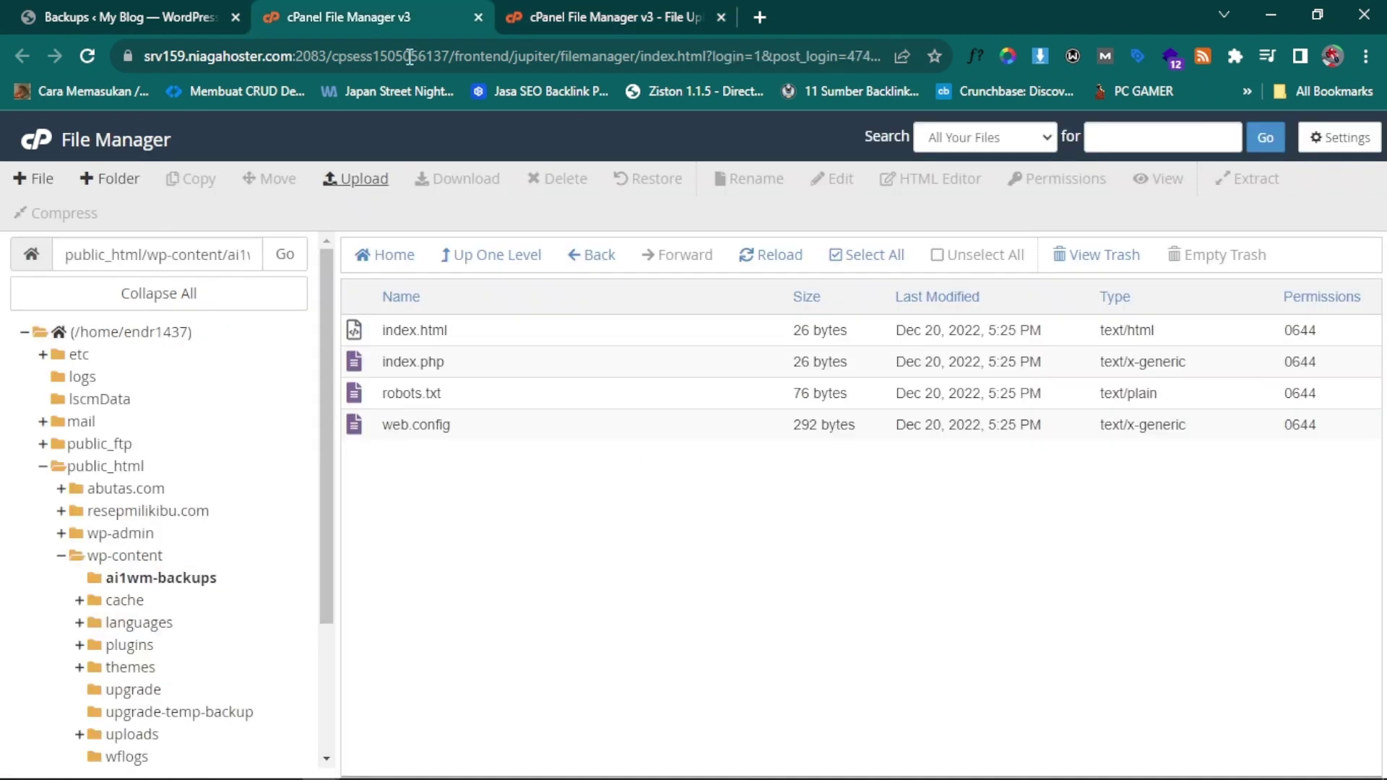
{"action": "left_click", "coordinate": [87, 56]}
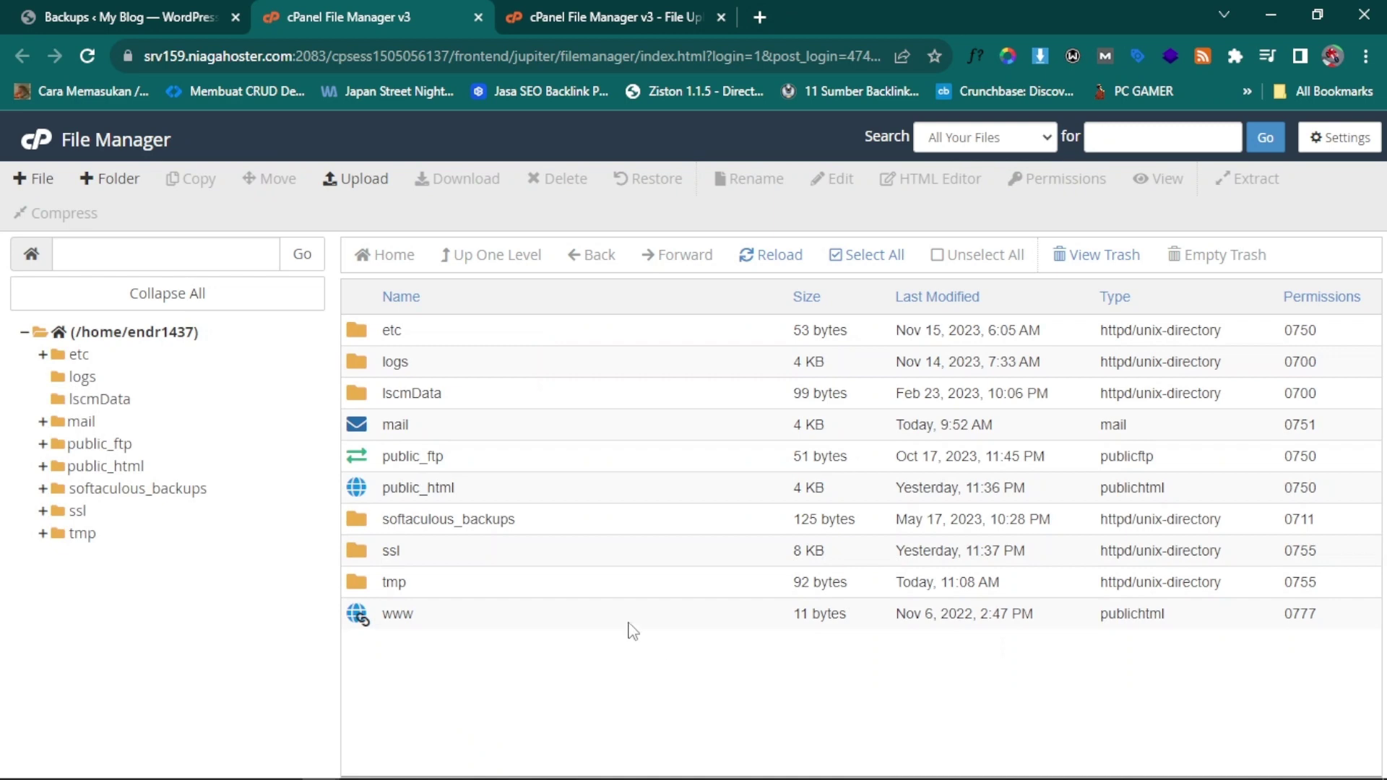
{"action": "left_click", "coordinate": [82, 468]}
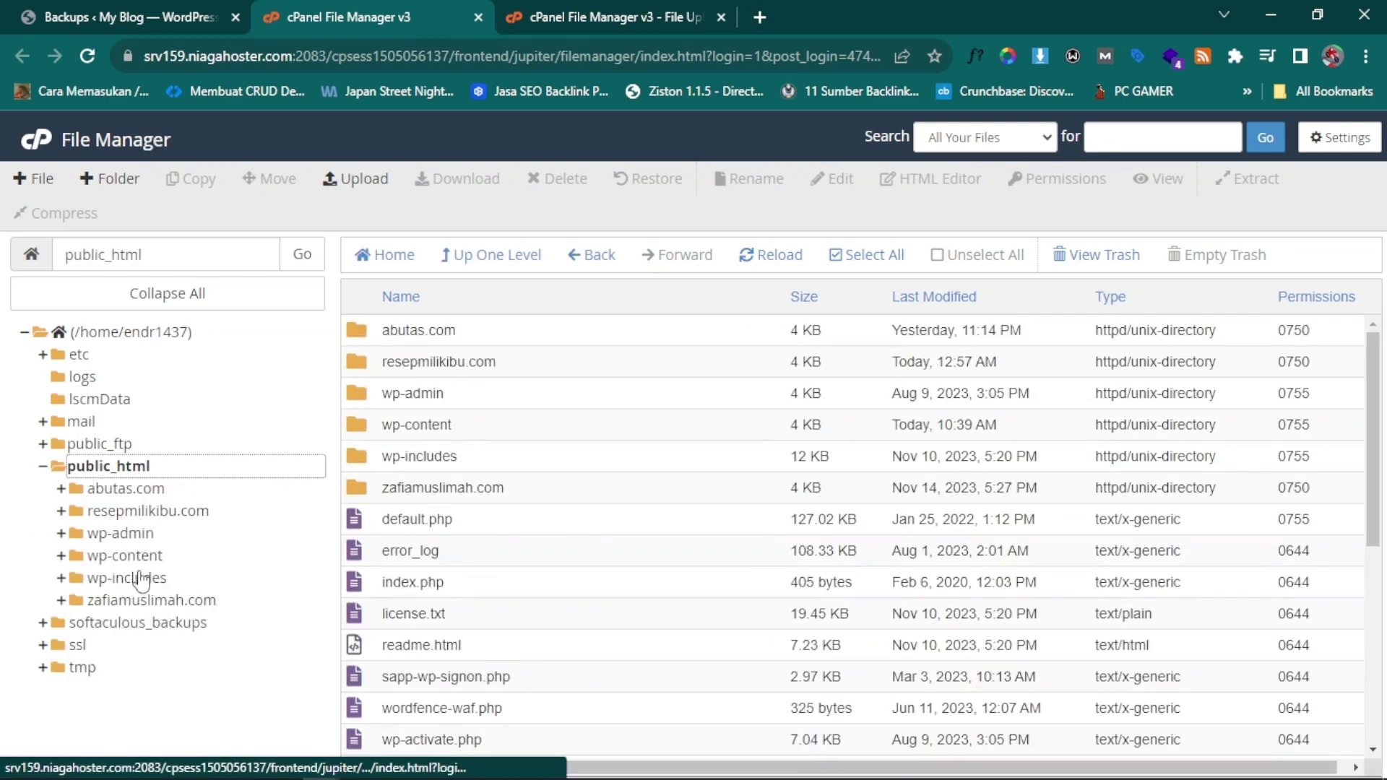
{"action": "left_click", "coordinate": [148, 512]}
{"action": "left_click", "coordinate": [141, 578]}
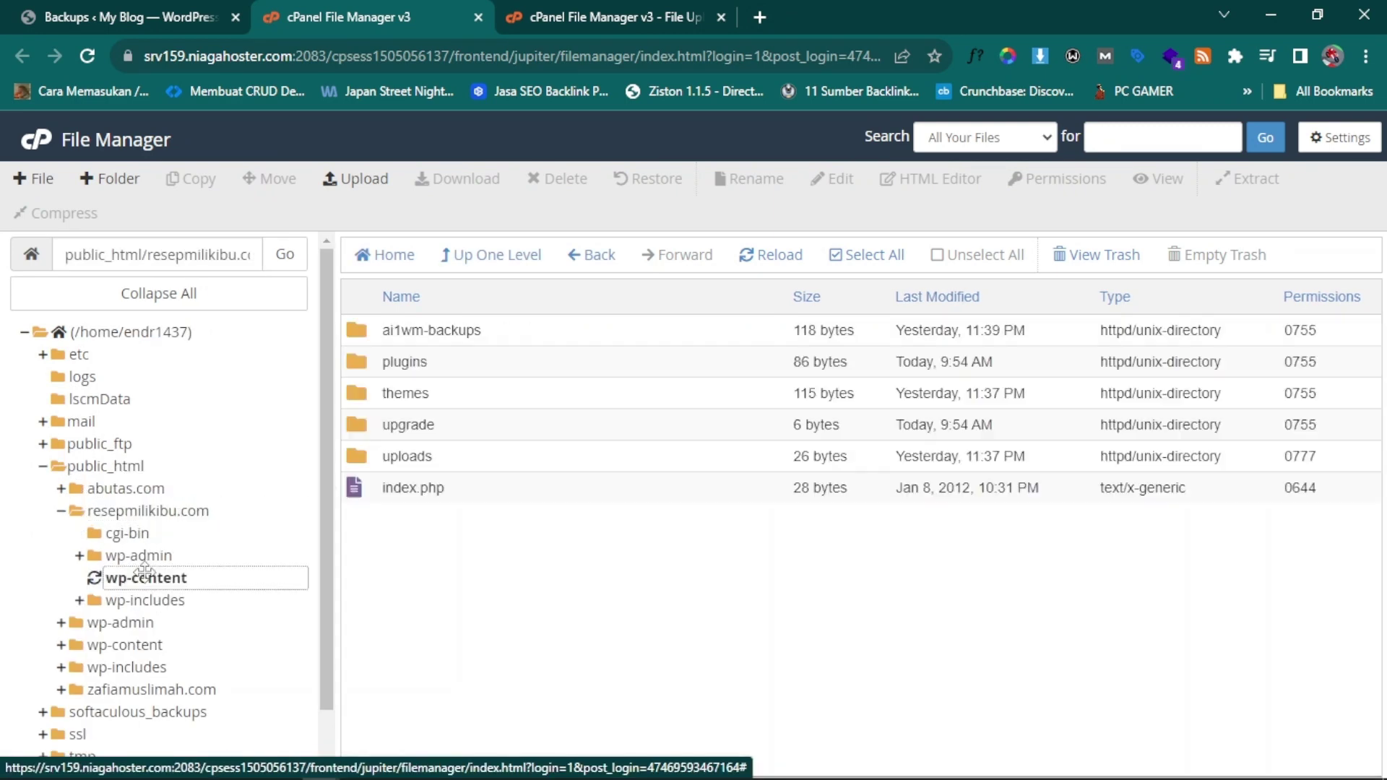
{"action": "left_click", "coordinate": [144, 601]}
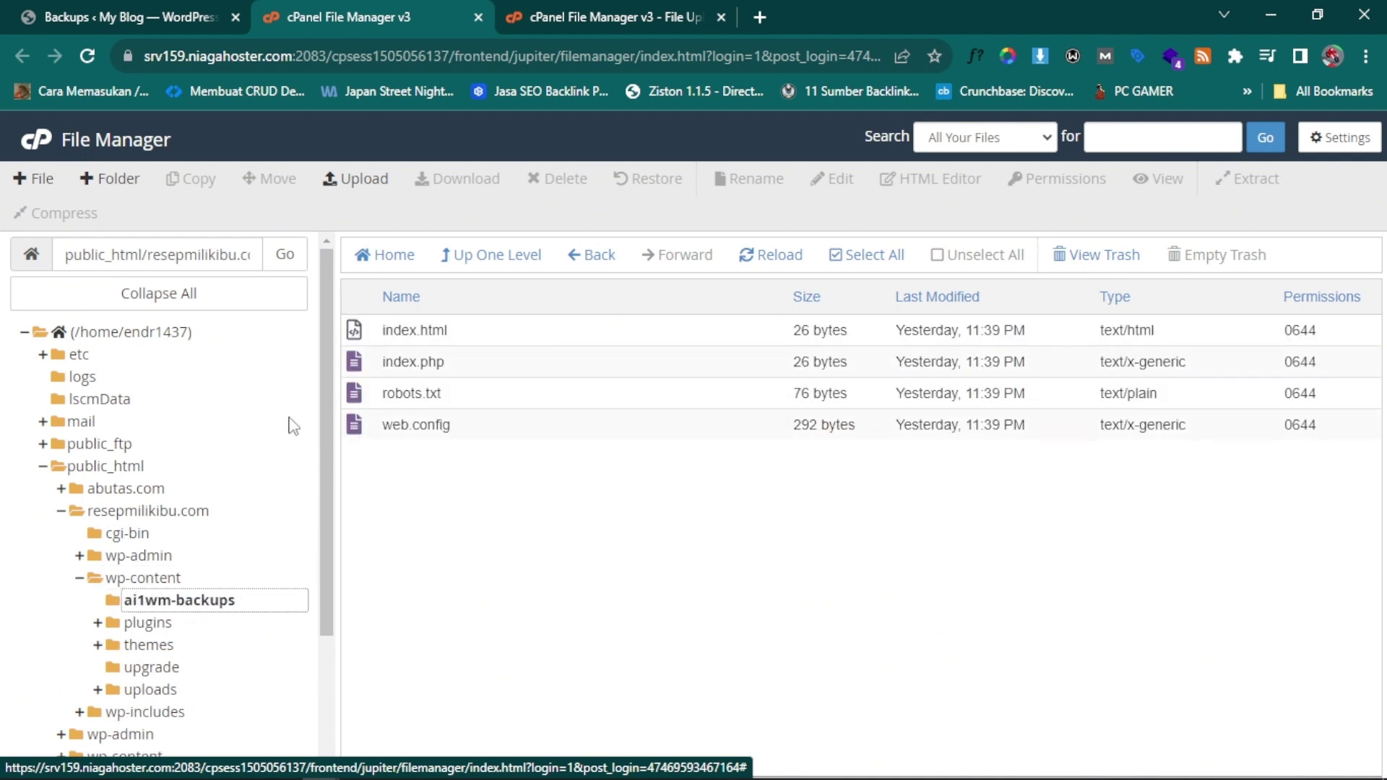
Step: Check the destination path on the File Upload page and open the public_html/wp-content/ai1wm-backups folder
{"action": "left_click", "coordinate": [594, 10]}
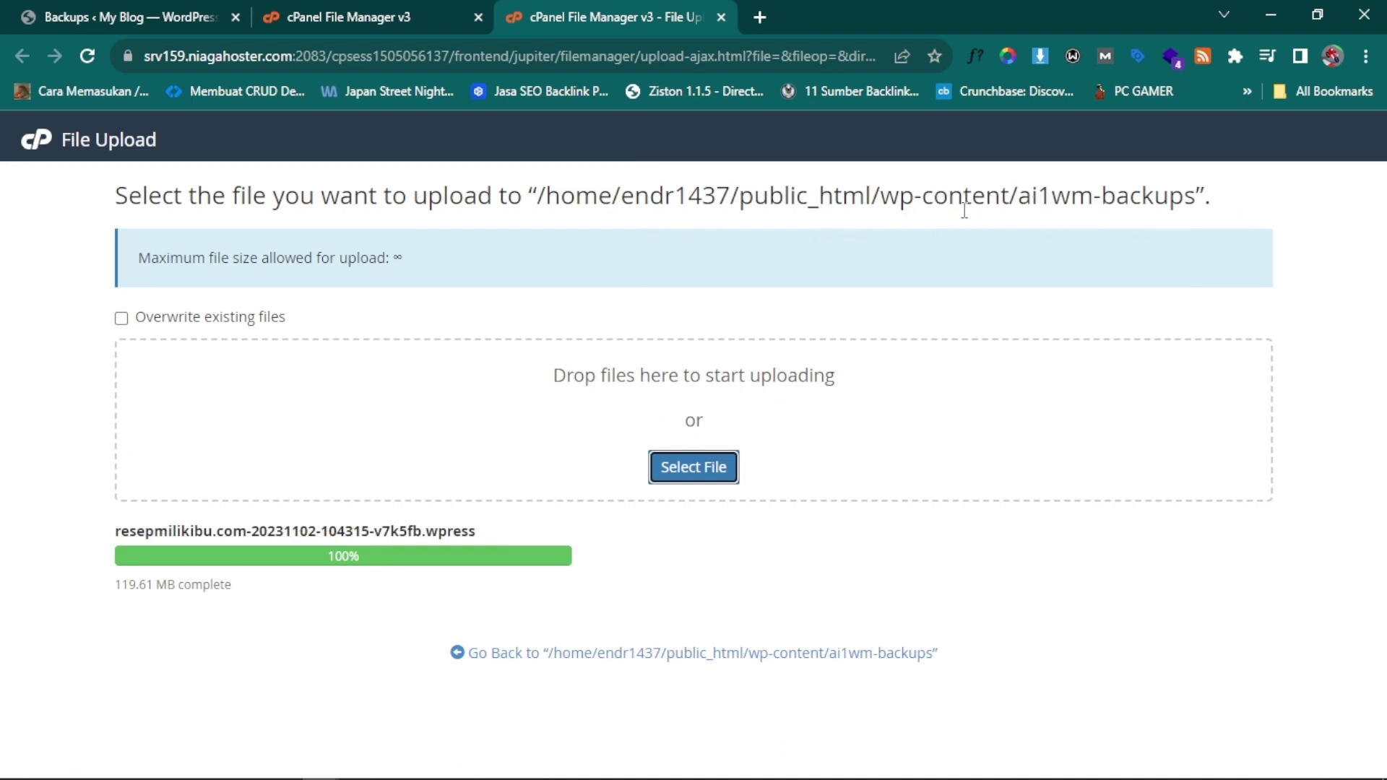
{"action": "left_click", "coordinate": [406, 14]}
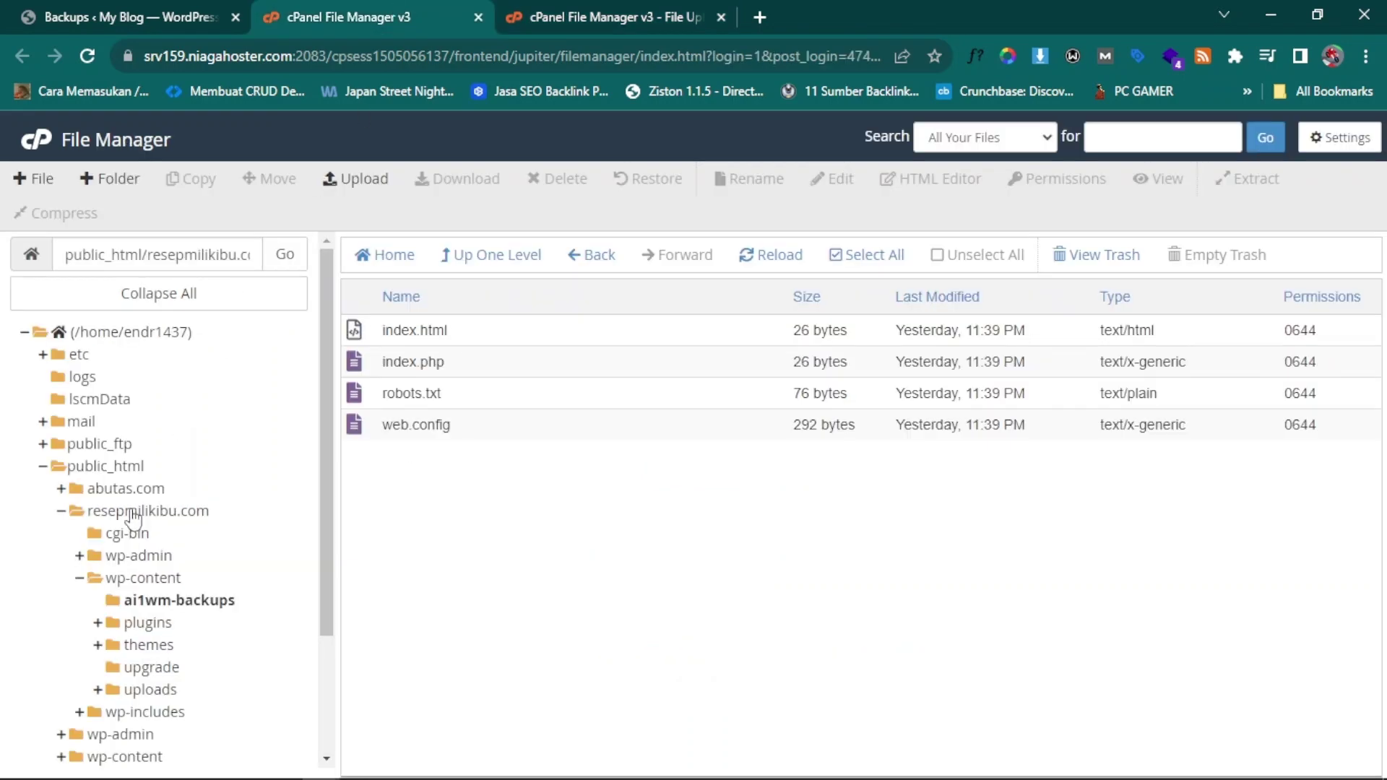
{"action": "left_click", "coordinate": [109, 467]}
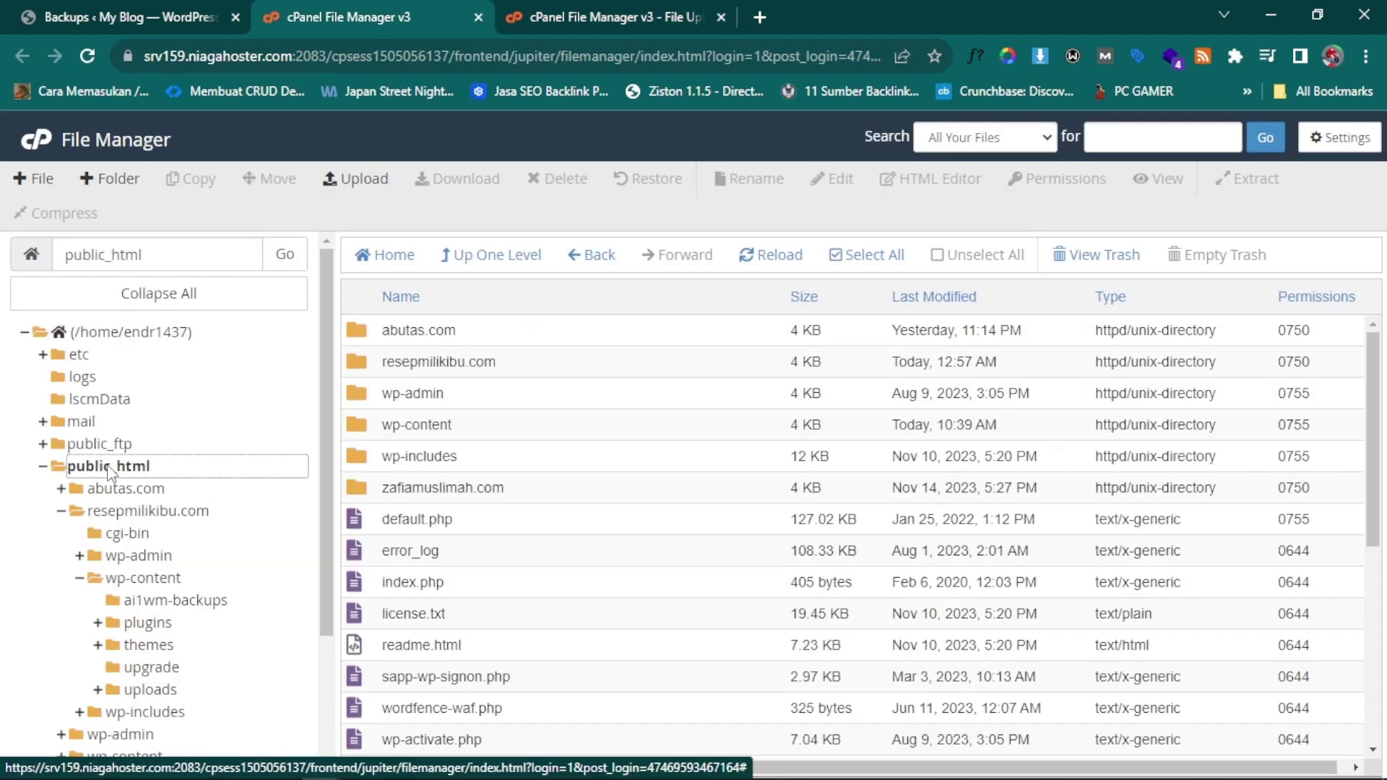
{"action": "left_click", "coordinate": [392, 422]}
{"action": "double_click", "coordinate": [392, 422]}
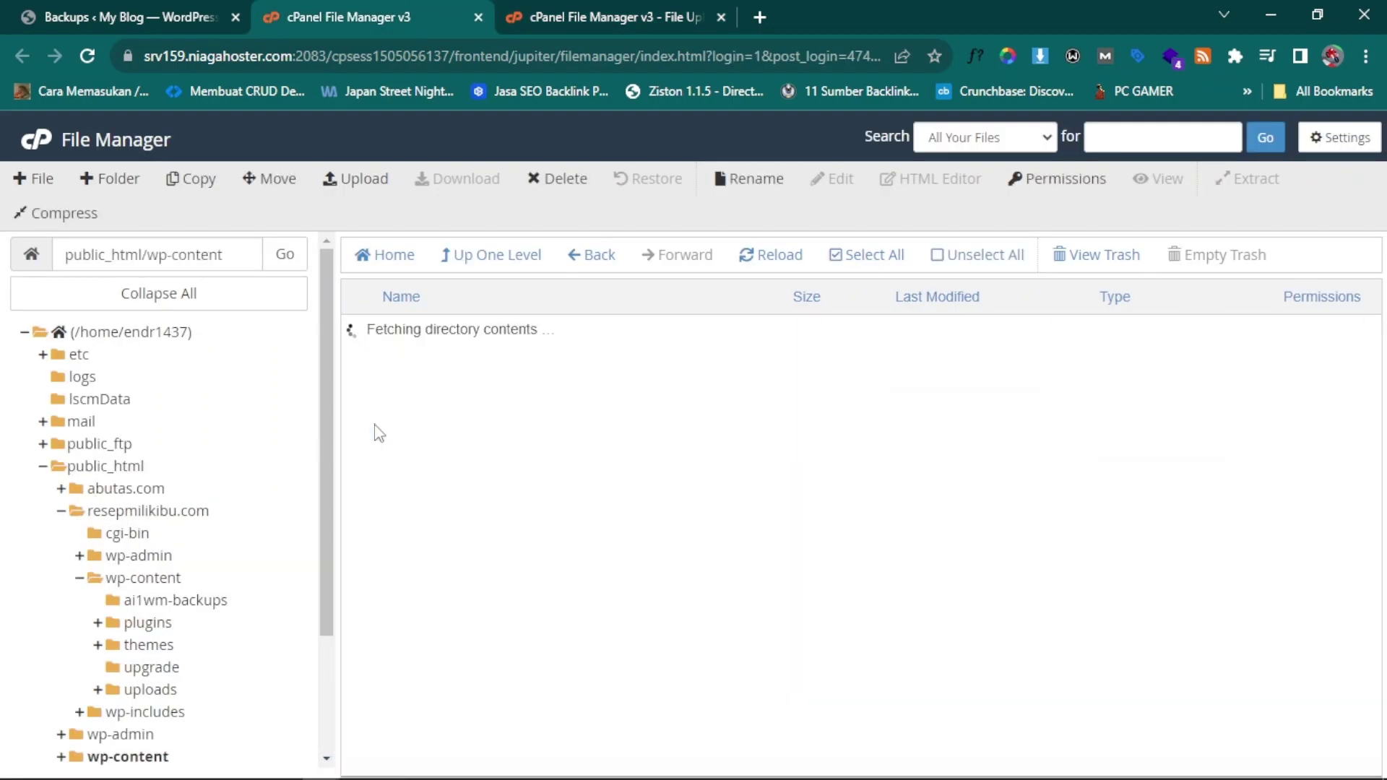
{"action": "left_click", "coordinate": [403, 334]}
{"action": "left_click", "coordinate": [402, 334]}
{"action": "double_click", "coordinate": [356, 331]}
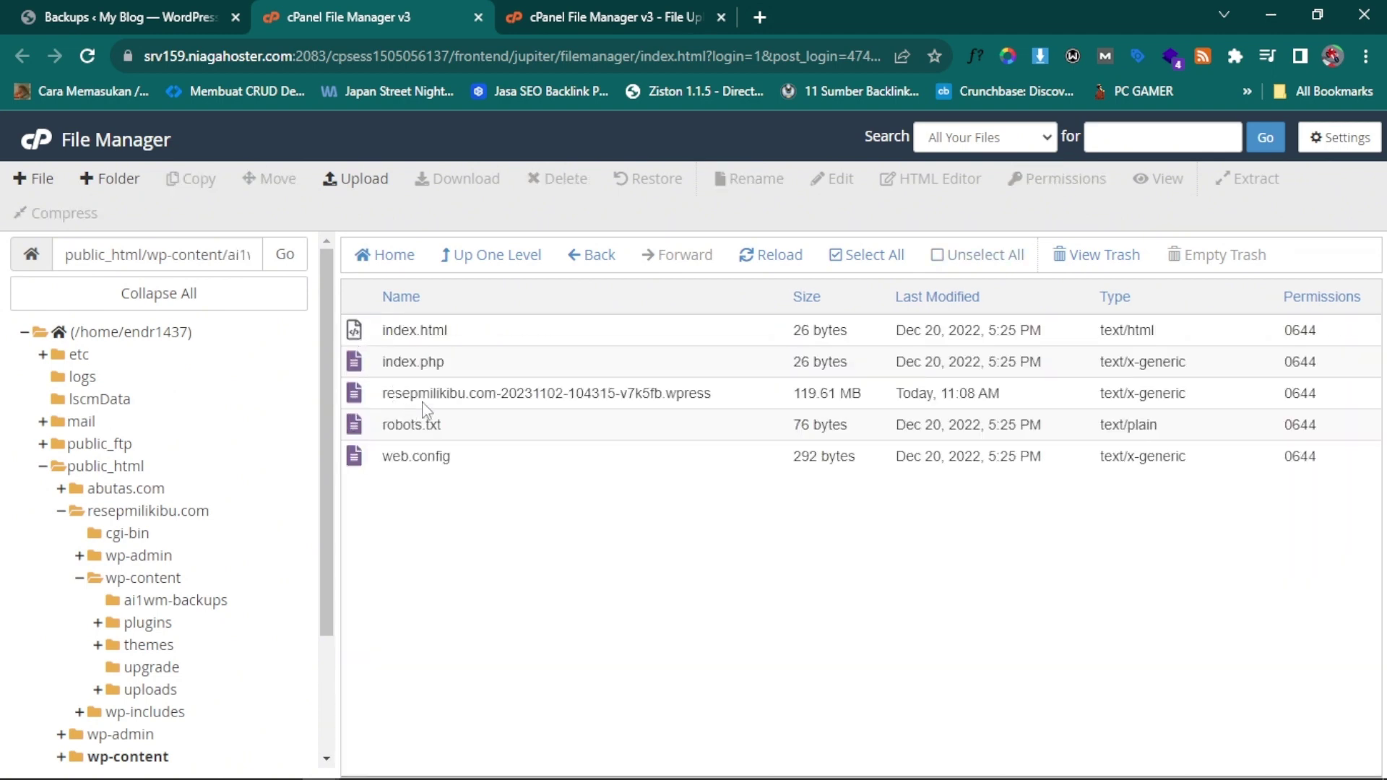
{"action": "left_click", "coordinate": [423, 405]}
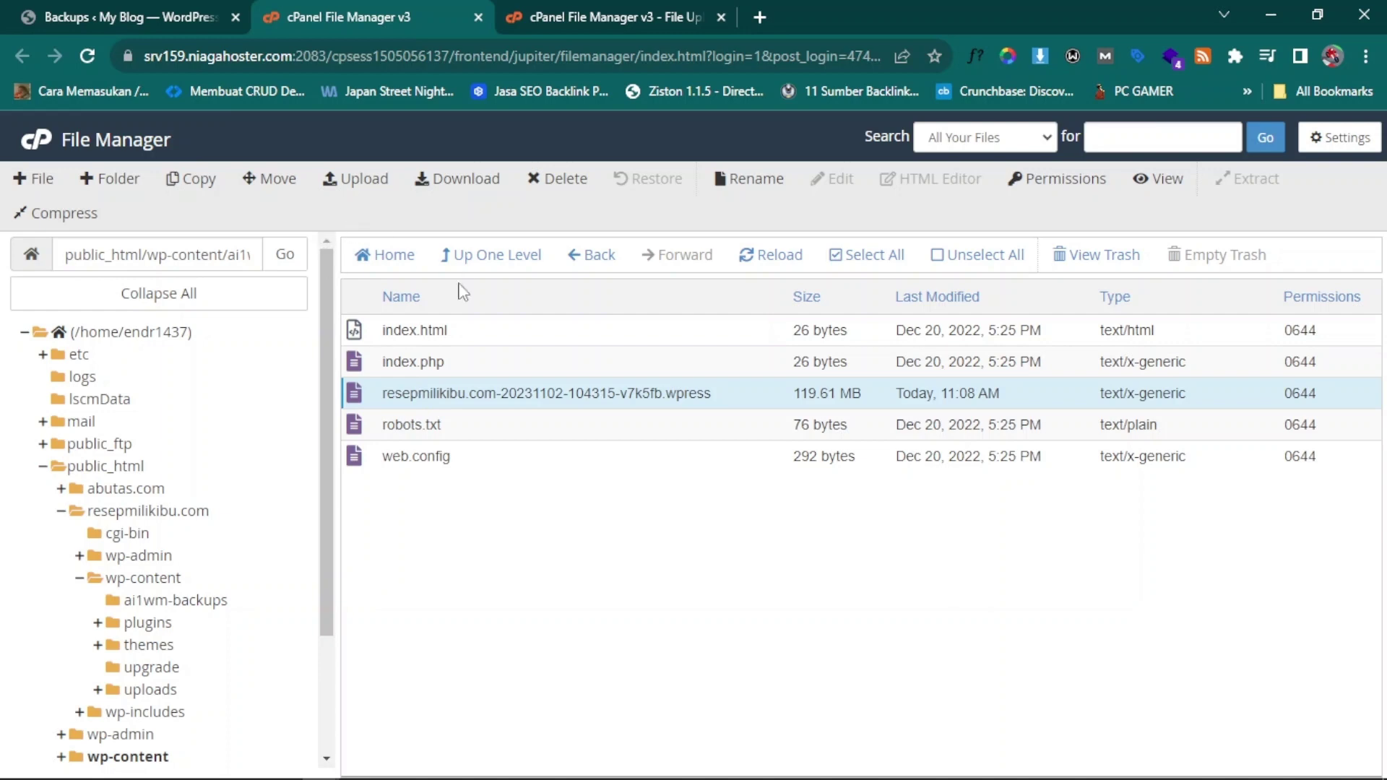
{"action": "left_click", "coordinate": [281, 179]}
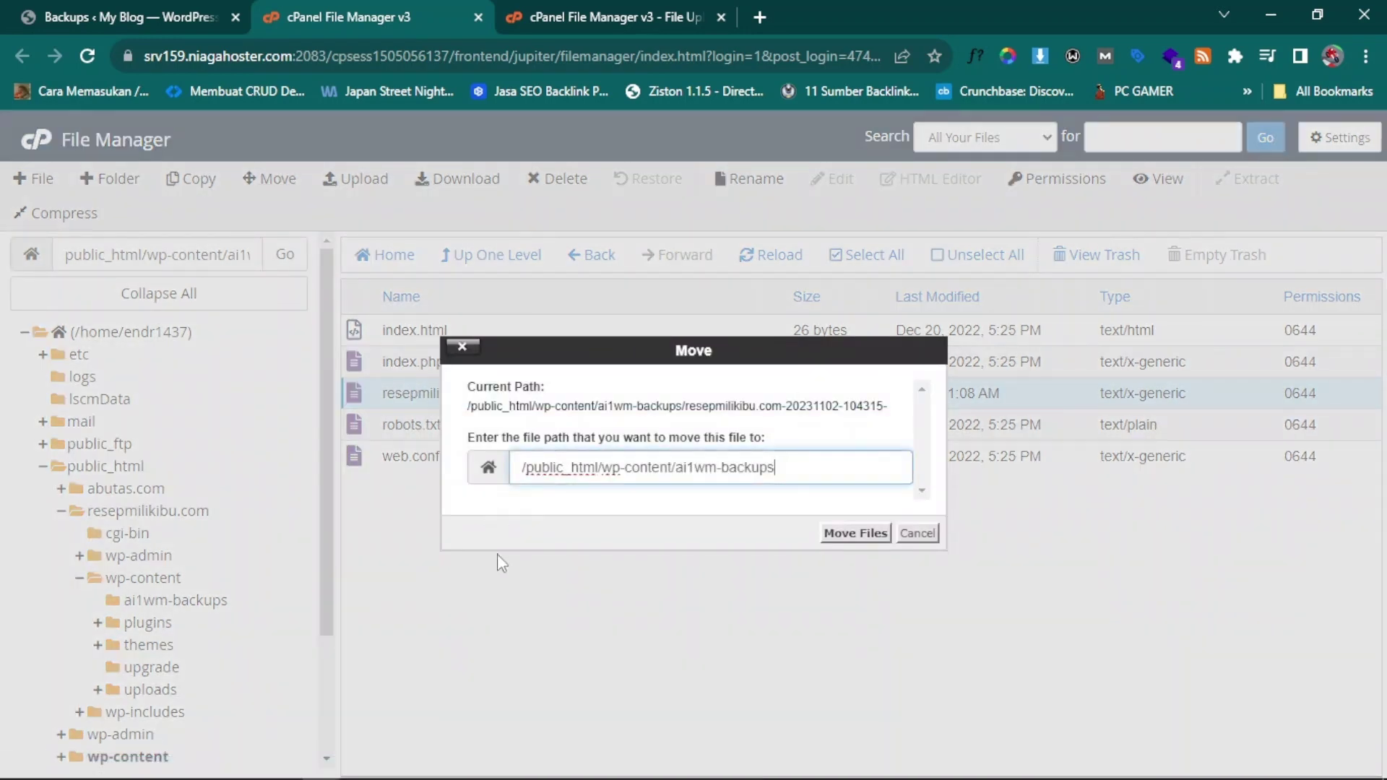
{"action": "left_click", "coordinate": [761, 467]}
{"action": "type", "text": "resepmili"}
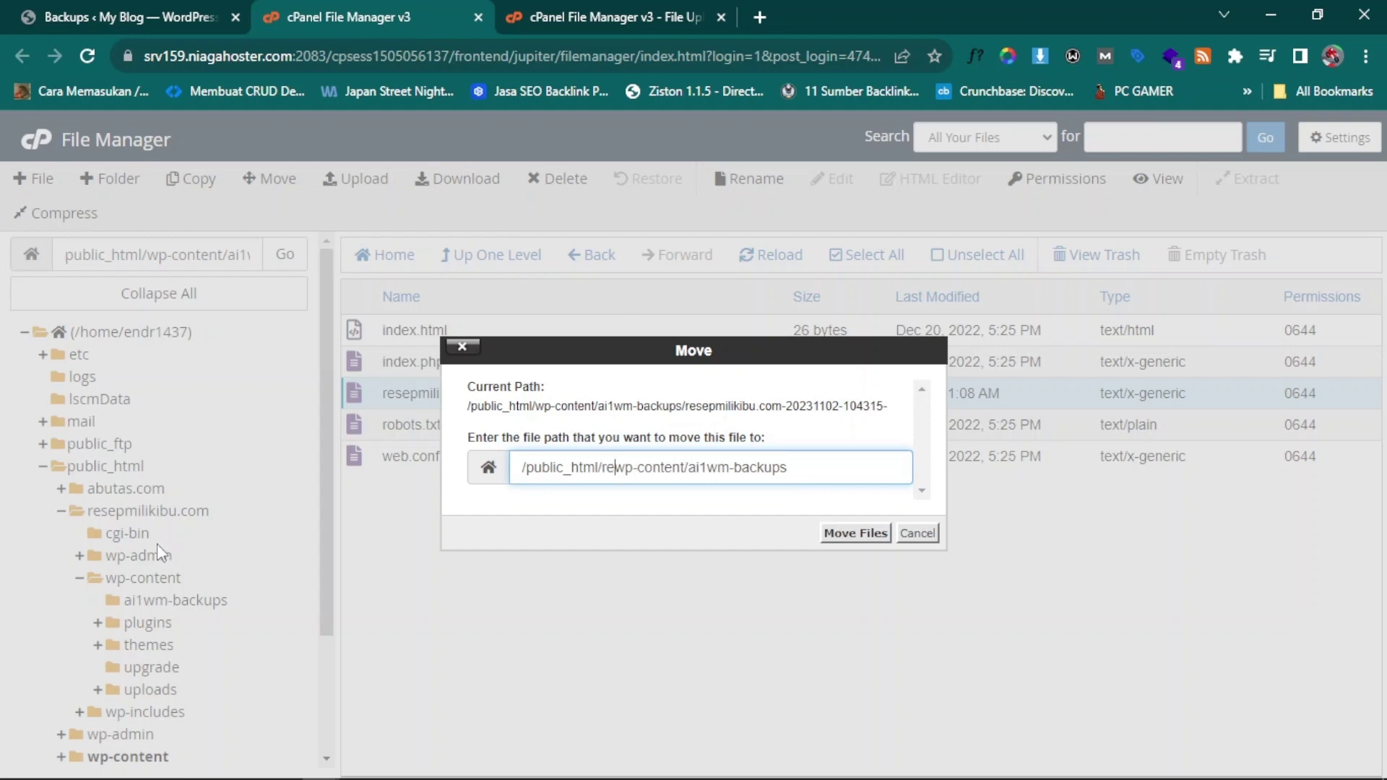
{"action": "type", "text": "ki"}
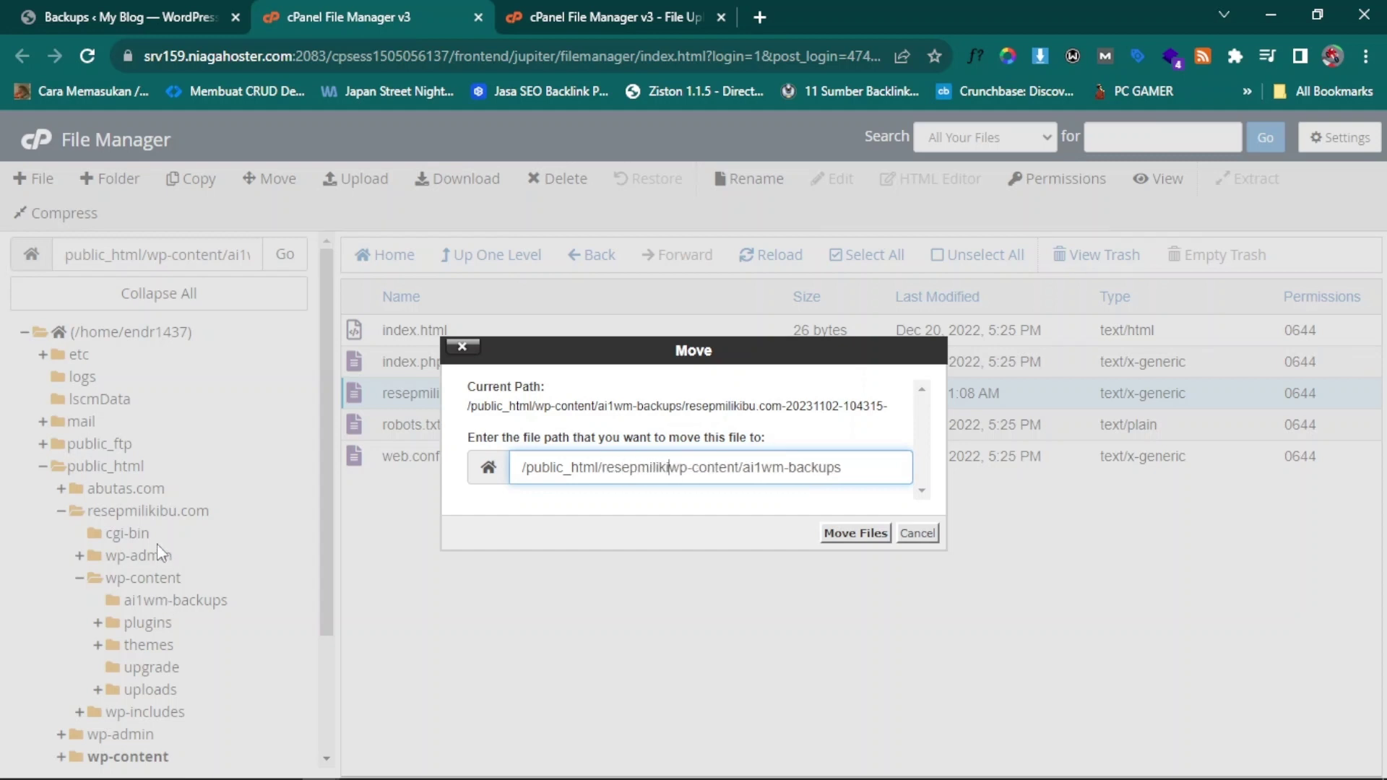
{"action": "type", "text": "bu.com/"}
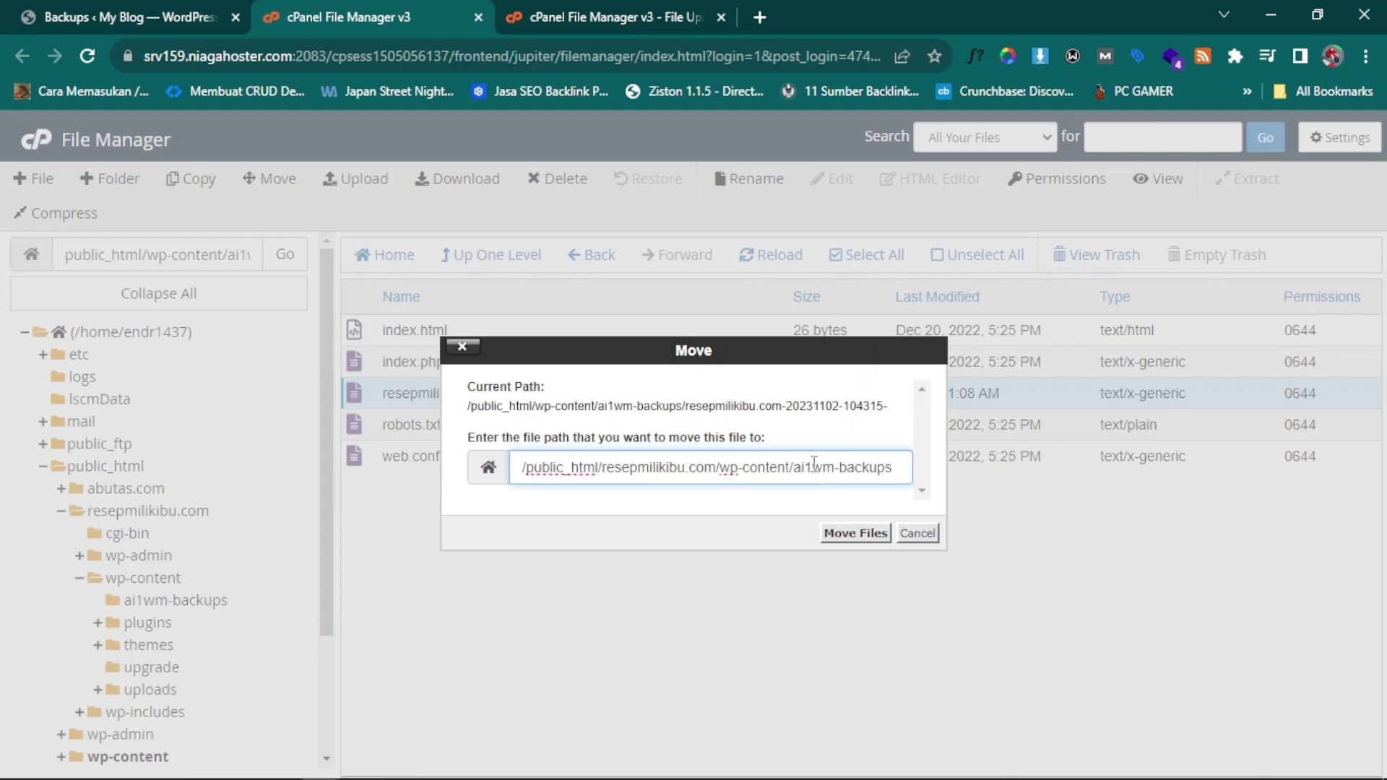
{"action": "left_click", "coordinate": [861, 538]}
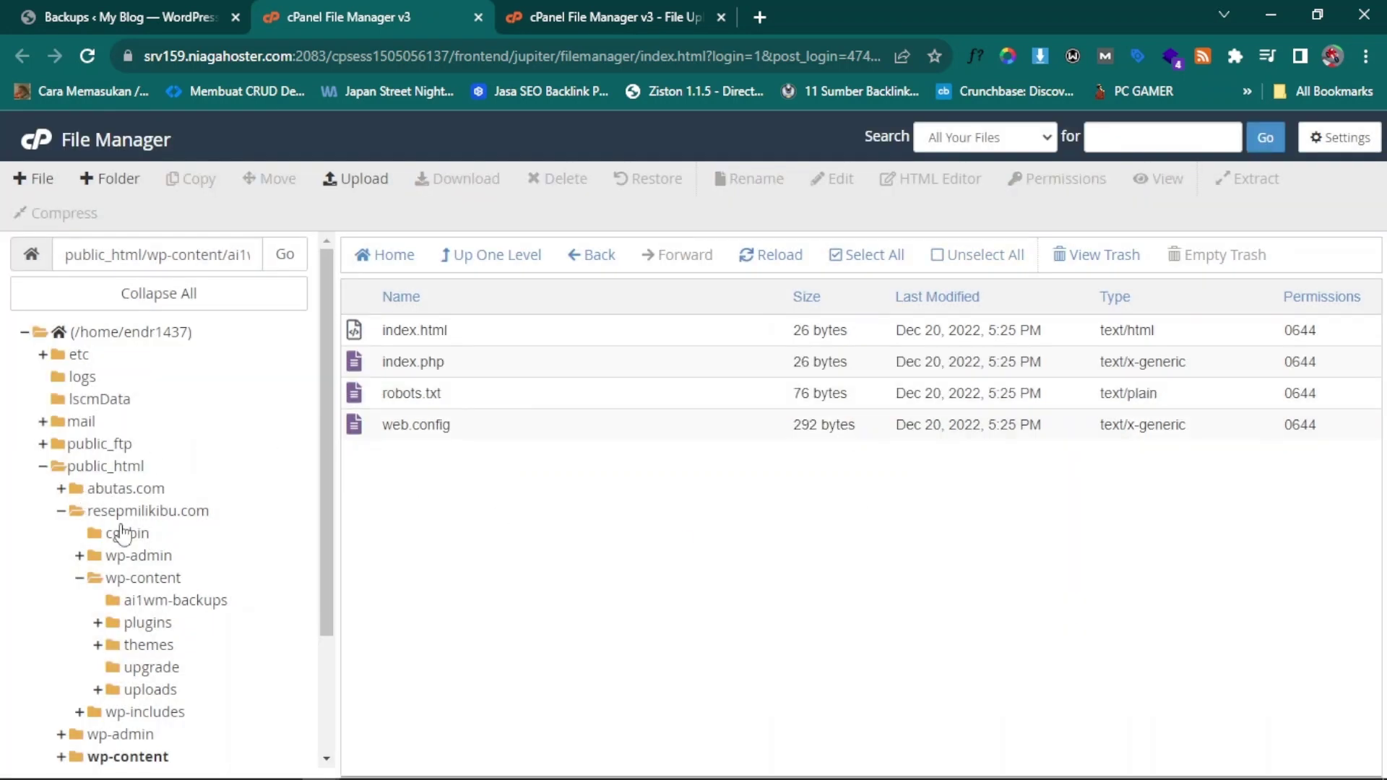
Step: Open resepmilikibu.com/wp-content/ai1wm-backups and check that folder for the moved .wpress file
{"action": "left_click", "coordinate": [145, 512]}
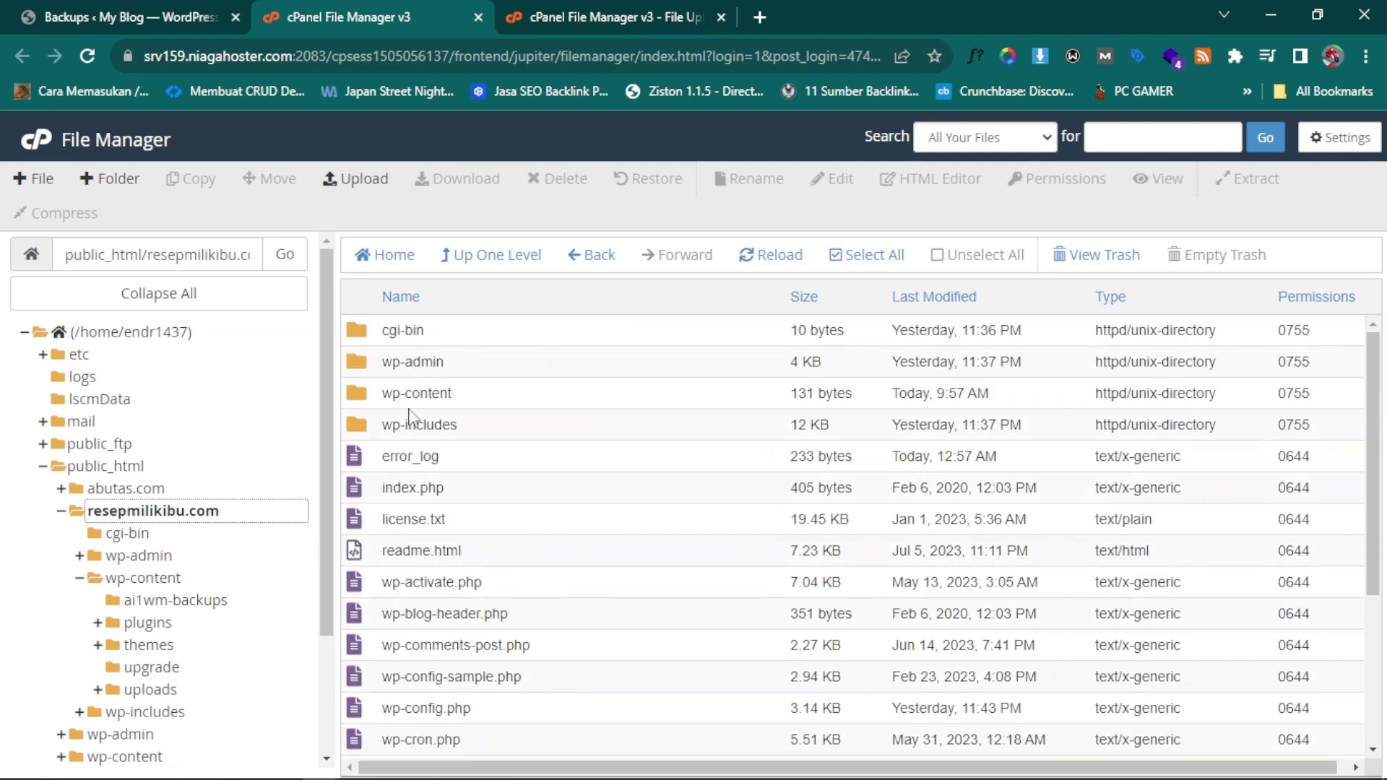
{"action": "double_click", "coordinate": [385, 410]}
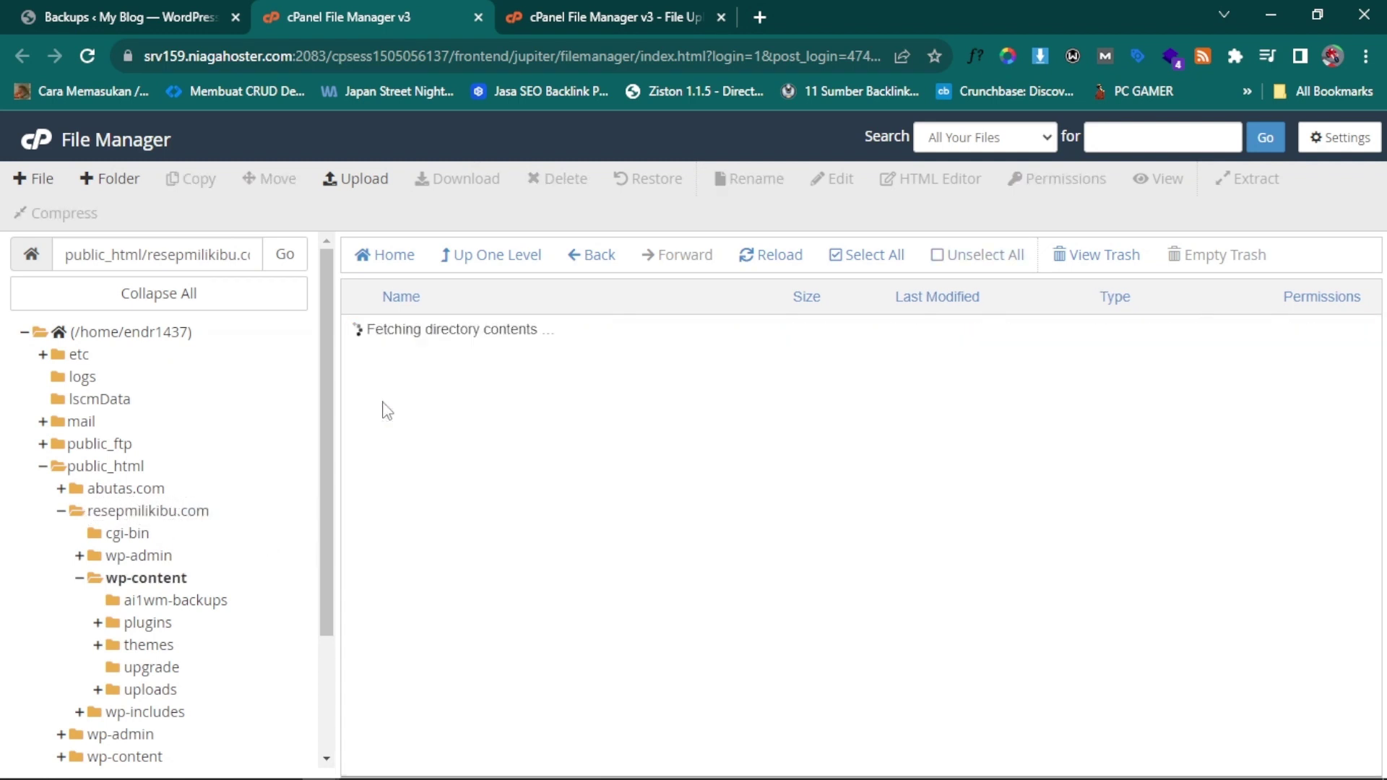
{"action": "left_click", "coordinate": [390, 333]}
{"action": "left_click", "coordinate": [390, 334]}
{"action": "double_click", "coordinate": [385, 337]}
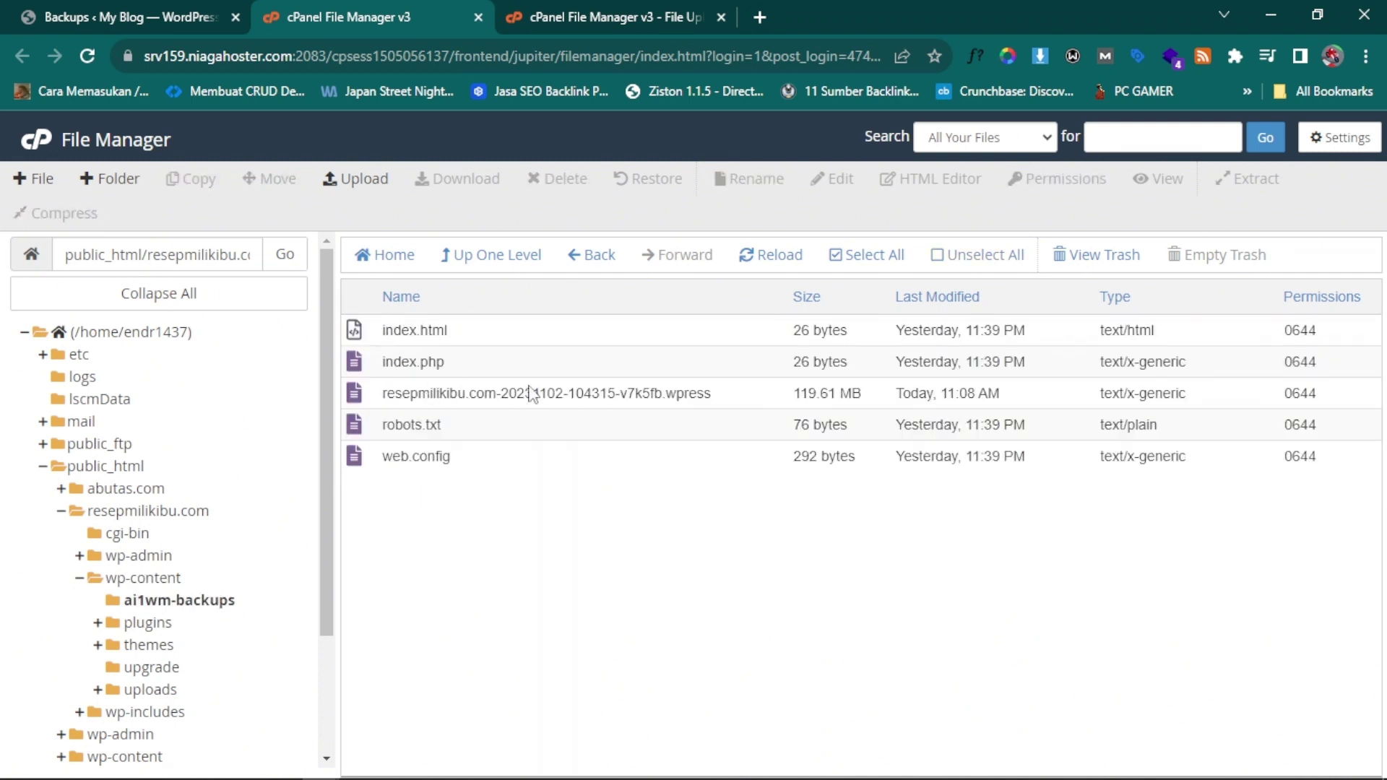
Step: Refresh the All-in-One WP Migration backups list in WordPress and try to restore the .wpress backup, dismissing the notice
{"action": "left_click", "coordinate": [112, 10]}
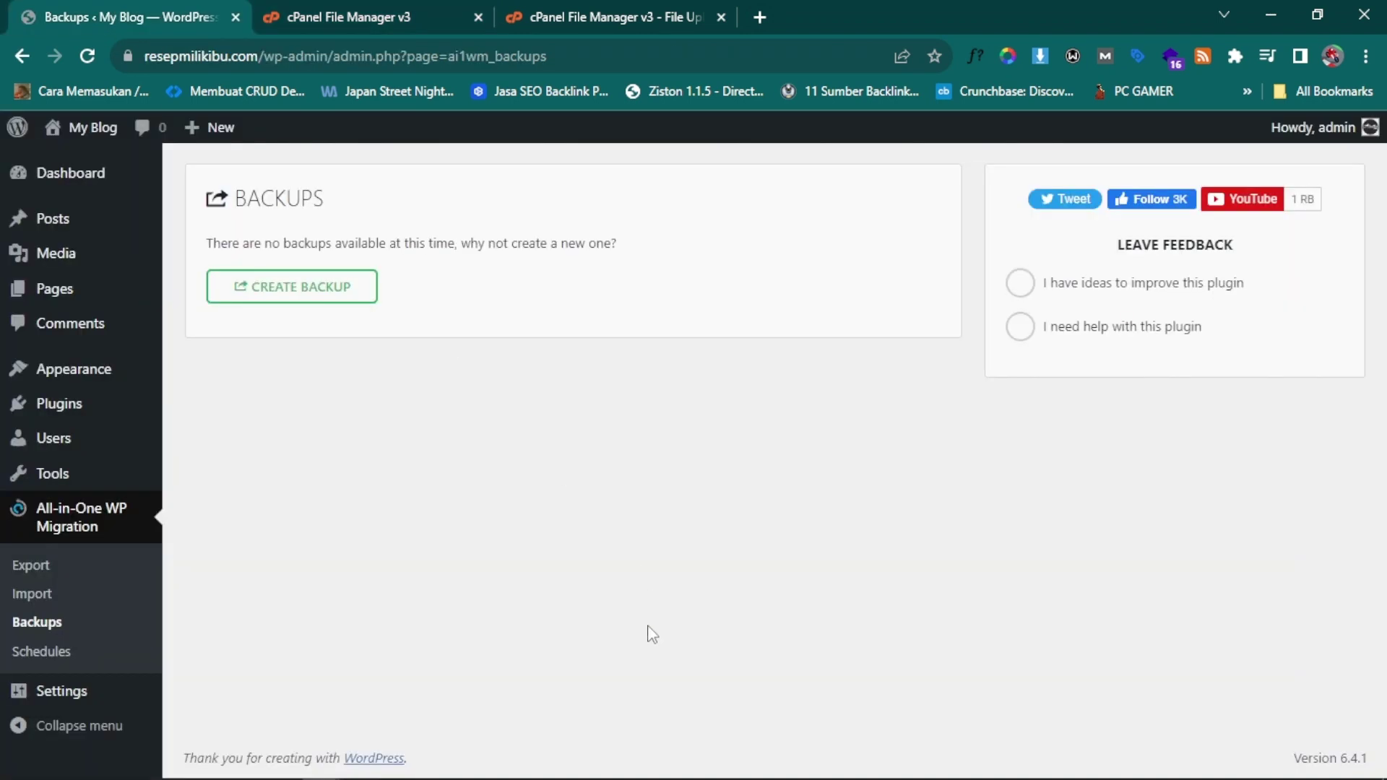
{"action": "left_click", "coordinate": [85, 56]}
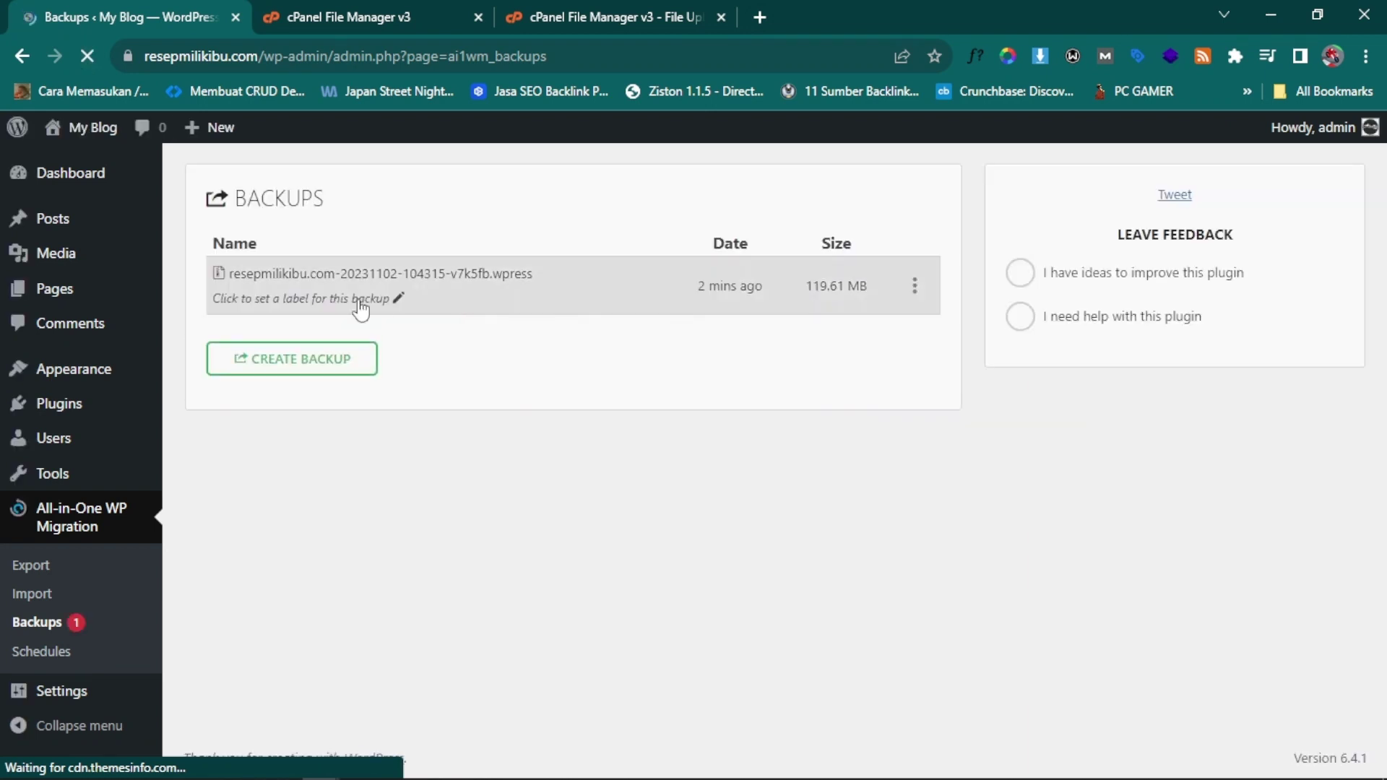
{"action": "left_click", "coordinate": [915, 286]}
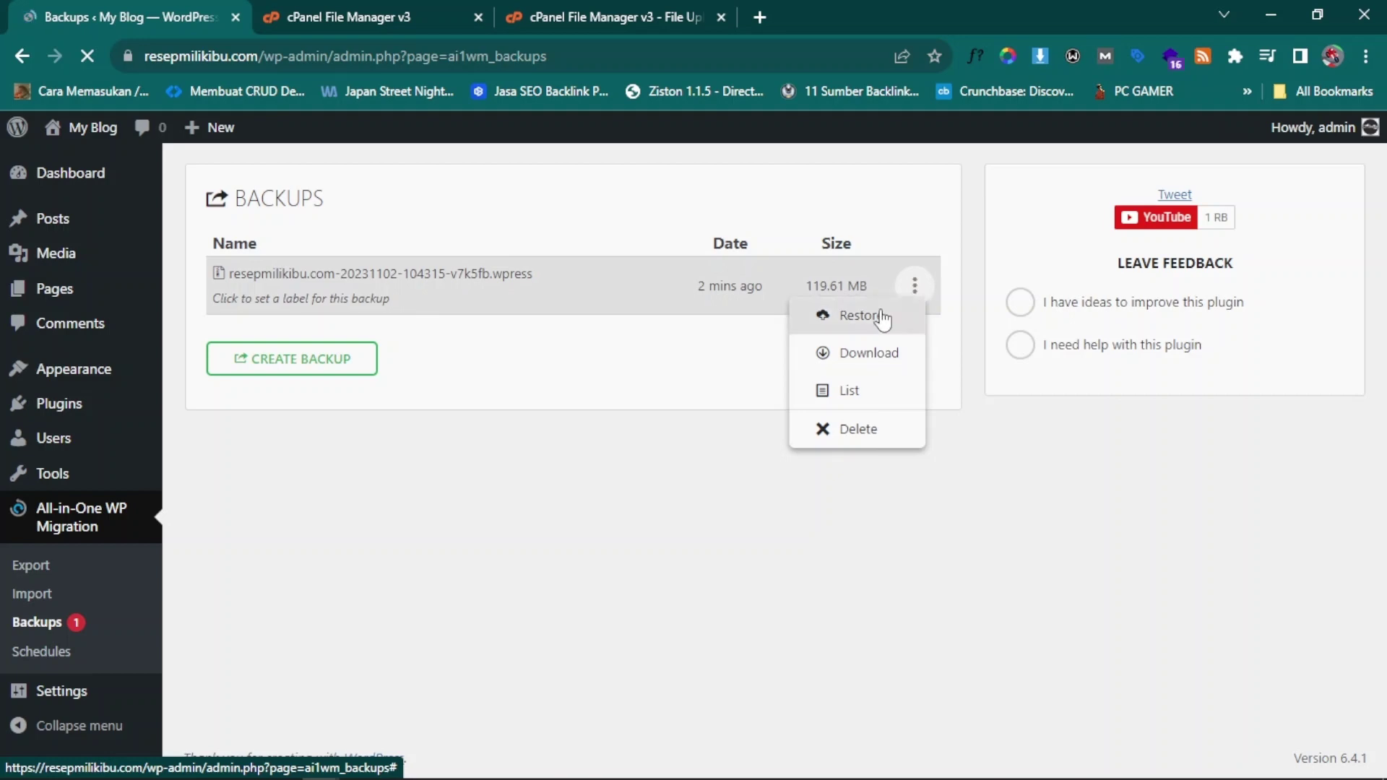
{"action": "left_click", "coordinate": [889, 317]}
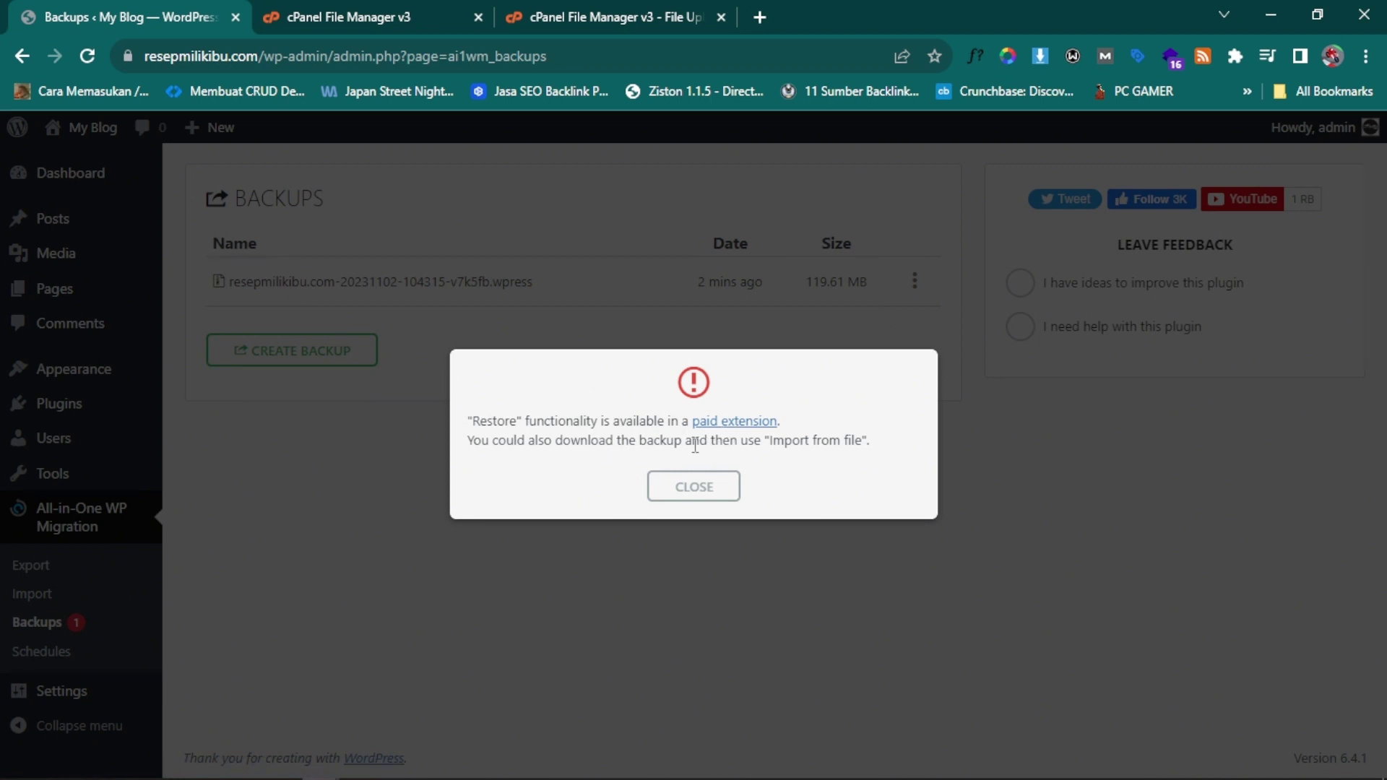
{"action": "left_click", "coordinate": [705, 487]}
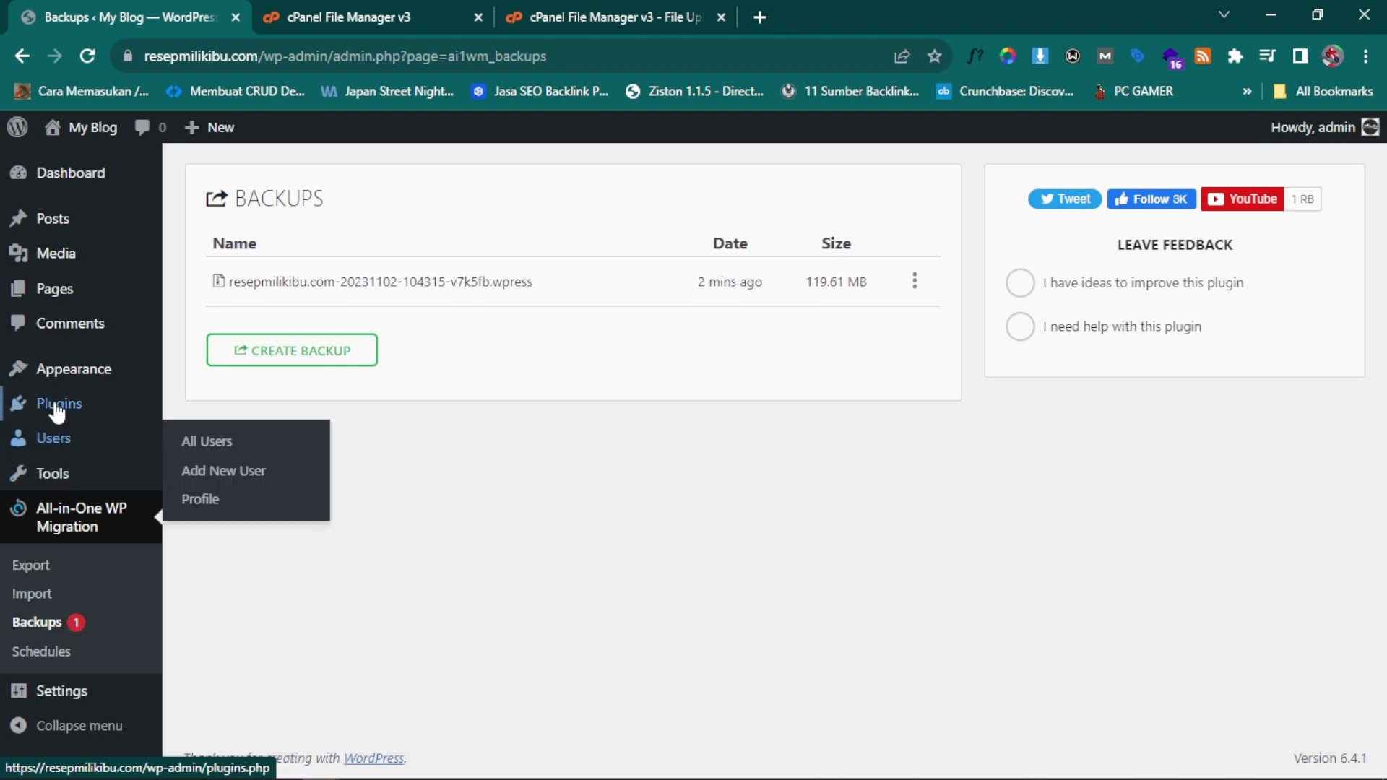
Step: Start a plugin upload in WordPress and browse to the plugin folder in Documents for the file to install
{"action": "mouse_move", "coordinate": [59, 403]}
{"action": "left_click", "coordinate": [258, 443]}
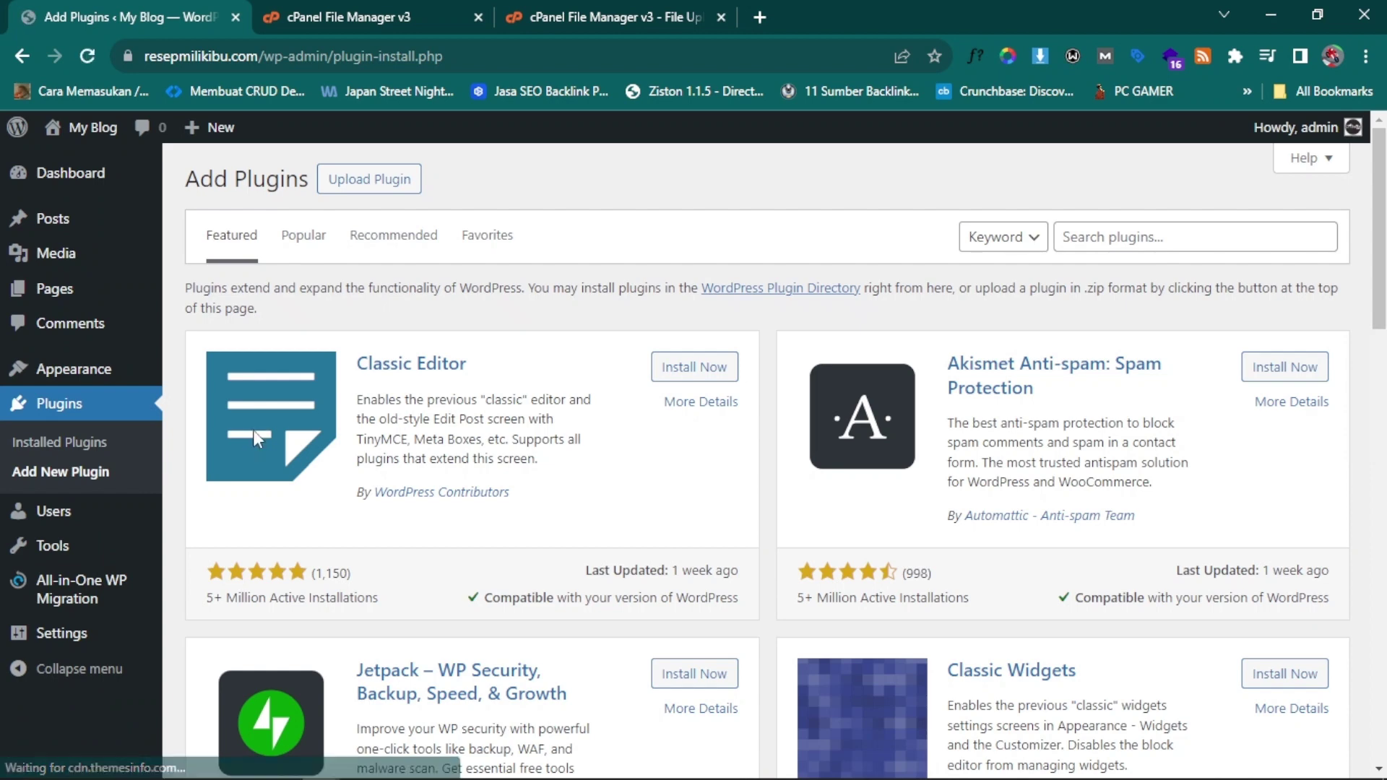
{"action": "left_click", "coordinate": [369, 179]}
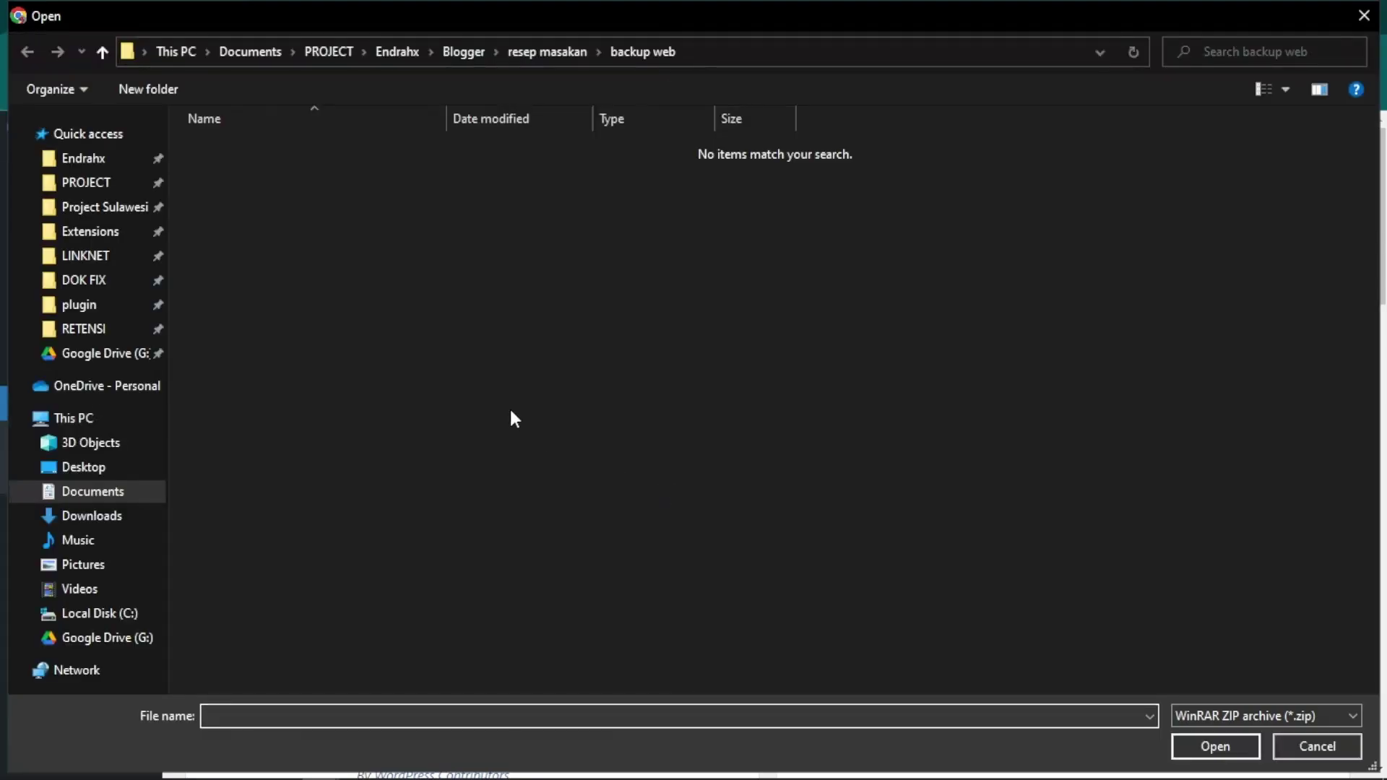
{"action": "left_click", "coordinate": [97, 306]}
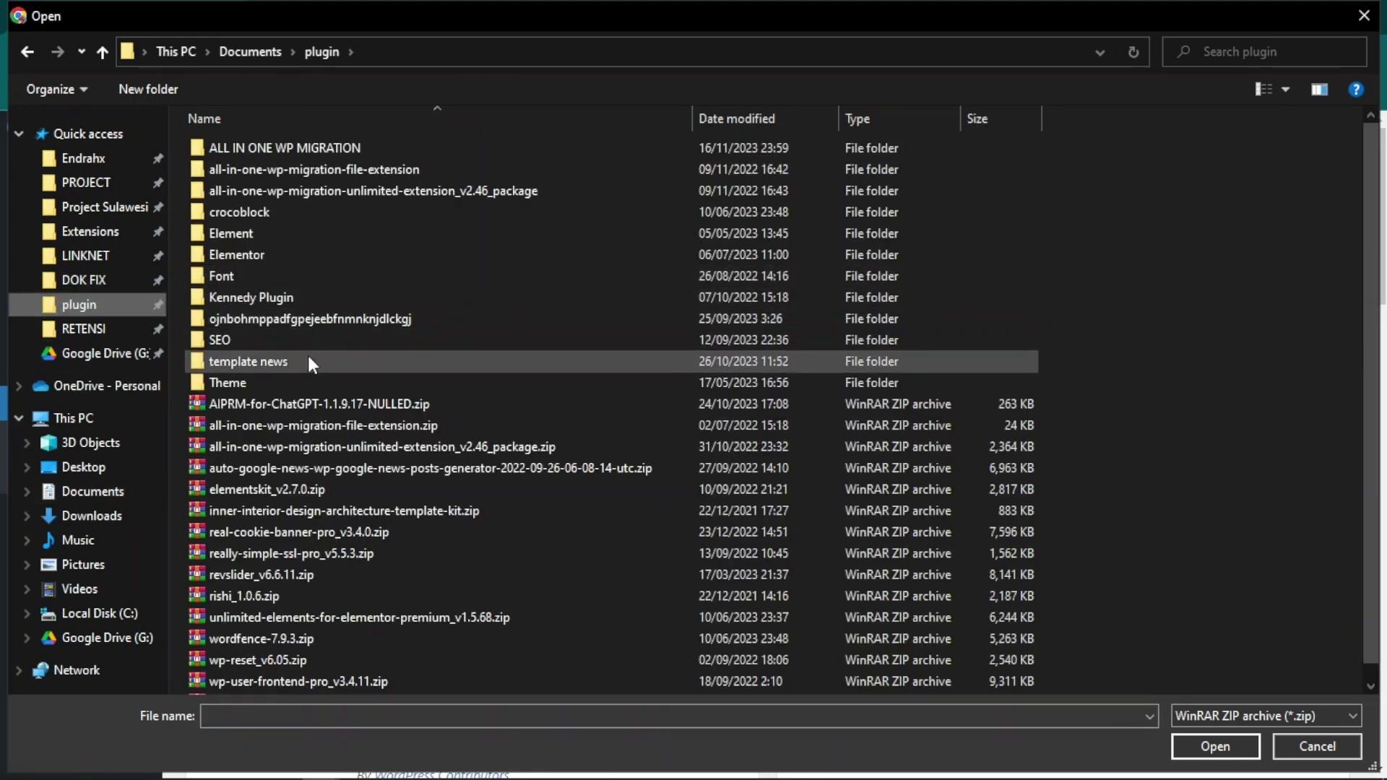
{"action": "double_click", "coordinate": [383, 170]}
{"action": "double_click", "coordinate": [400, 149]}
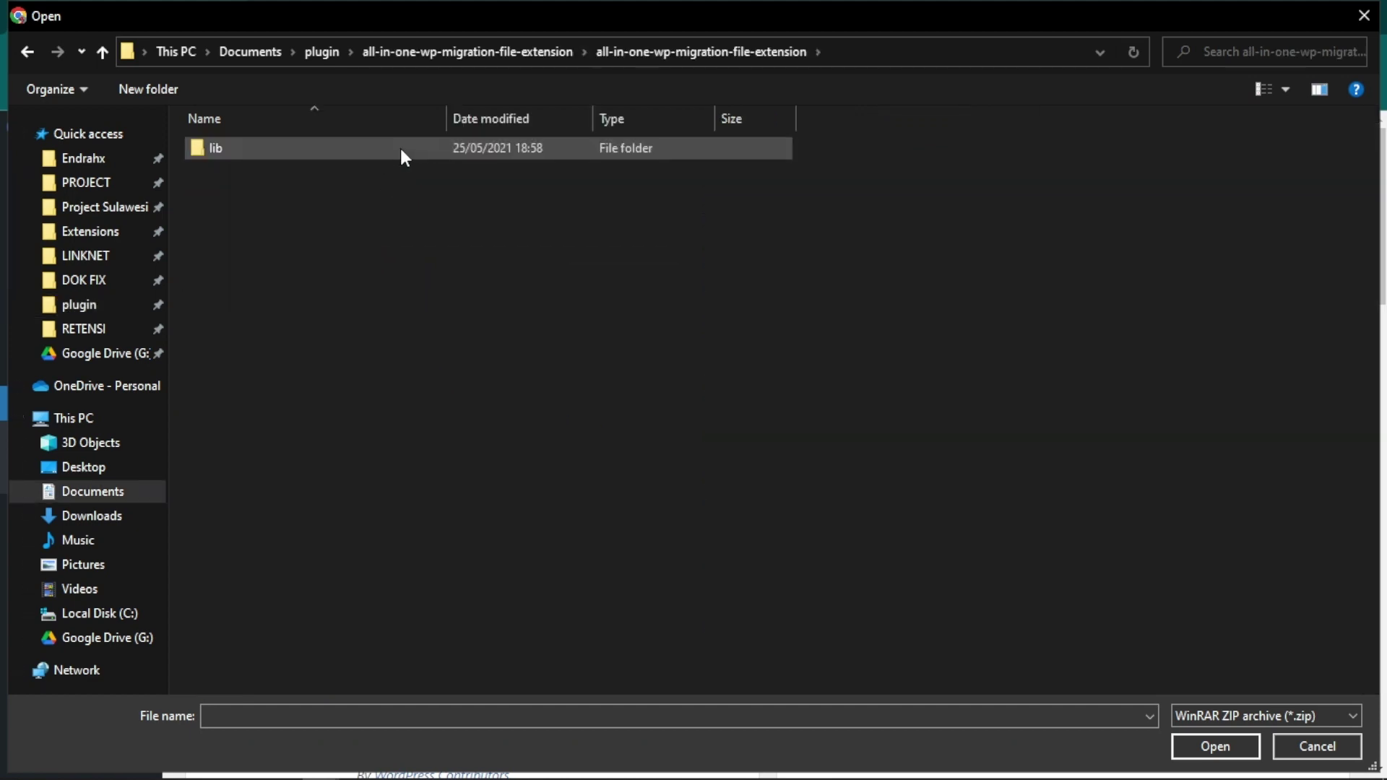
{"action": "key", "text": "alt+Up"}
{"action": "key", "text": "alt+Up"}
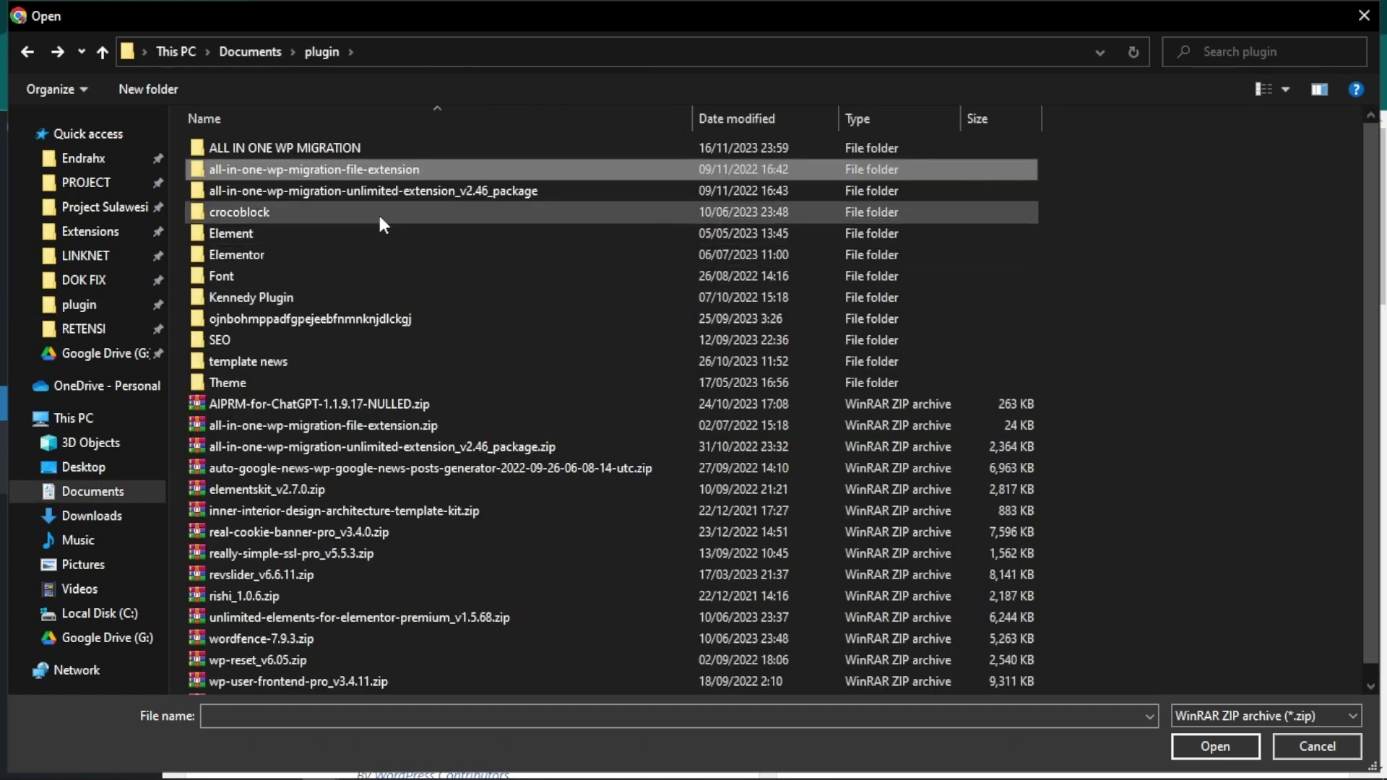
Step: Install and activate the plugin from all-in-one-wp-migration-unlimited-extension.zip in the all-in-one-wp-migration-unlimited-extension_v2.46_package folder
{"action": "double_click", "coordinate": [374, 191]}
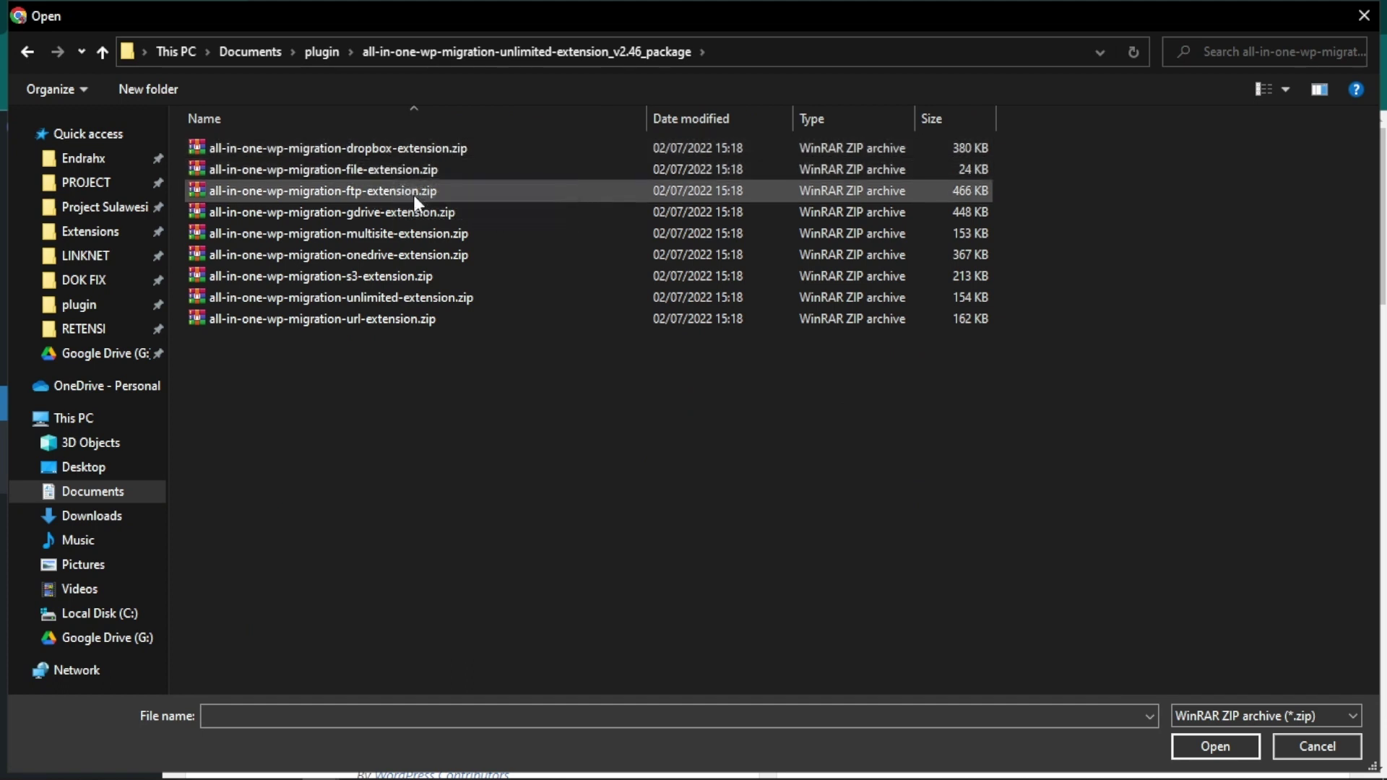
{"action": "left_click", "coordinate": [434, 297]}
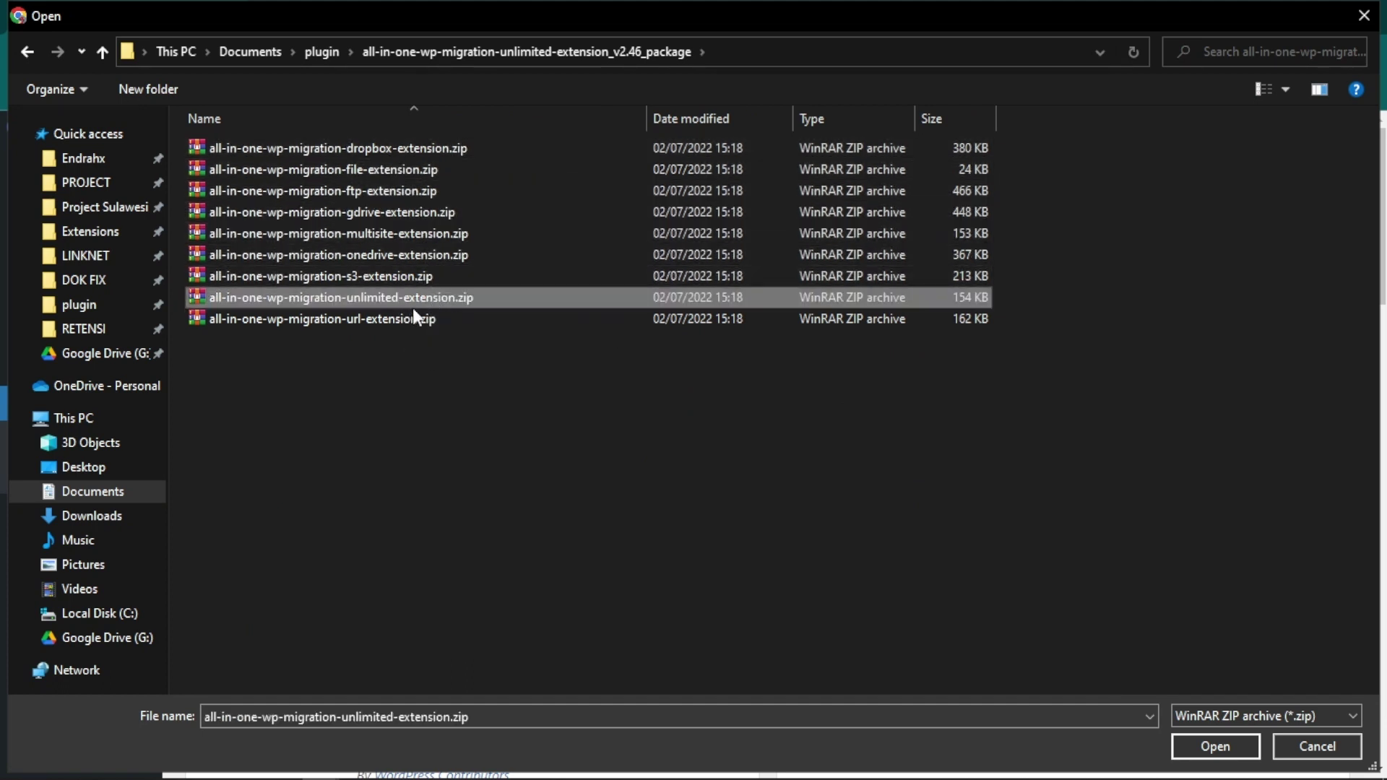
{"action": "left_click", "coordinate": [1234, 744]}
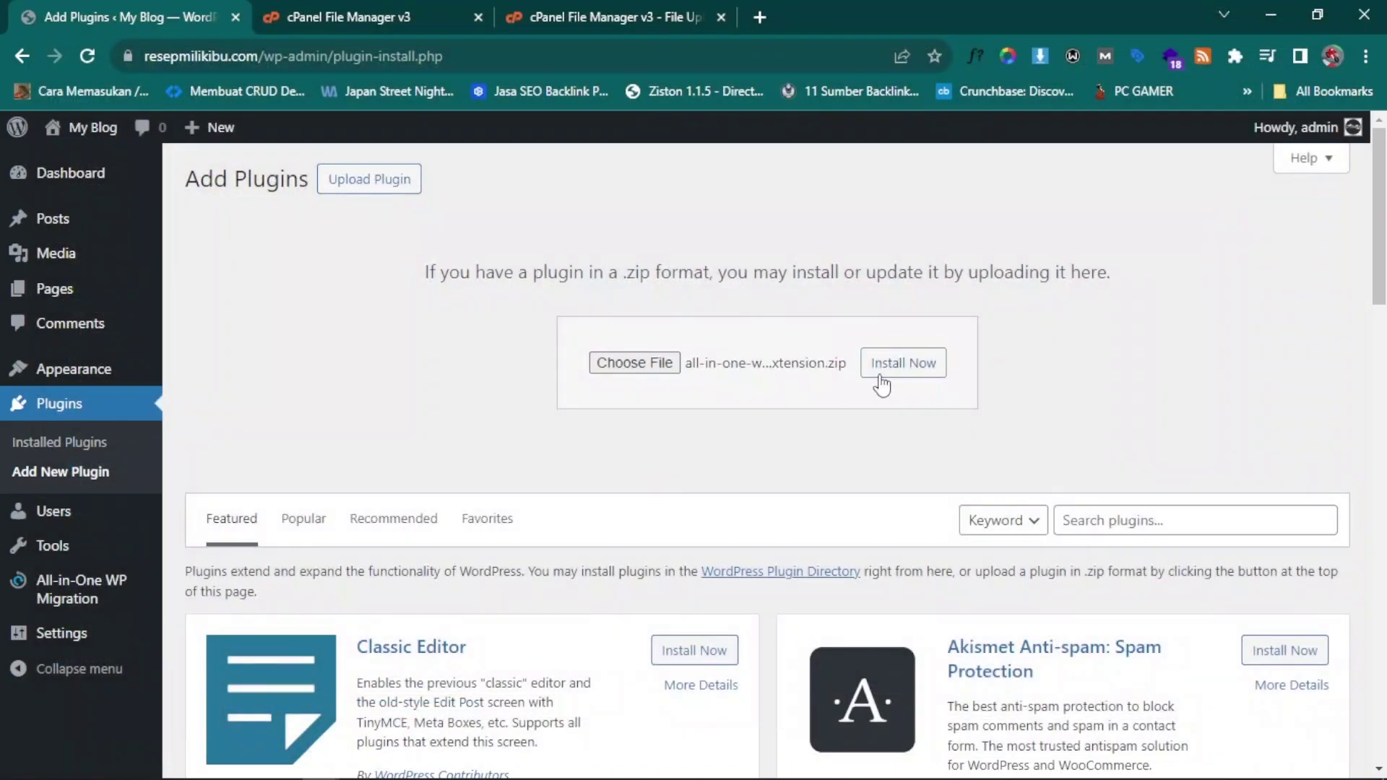
{"action": "left_click", "coordinate": [882, 382]}
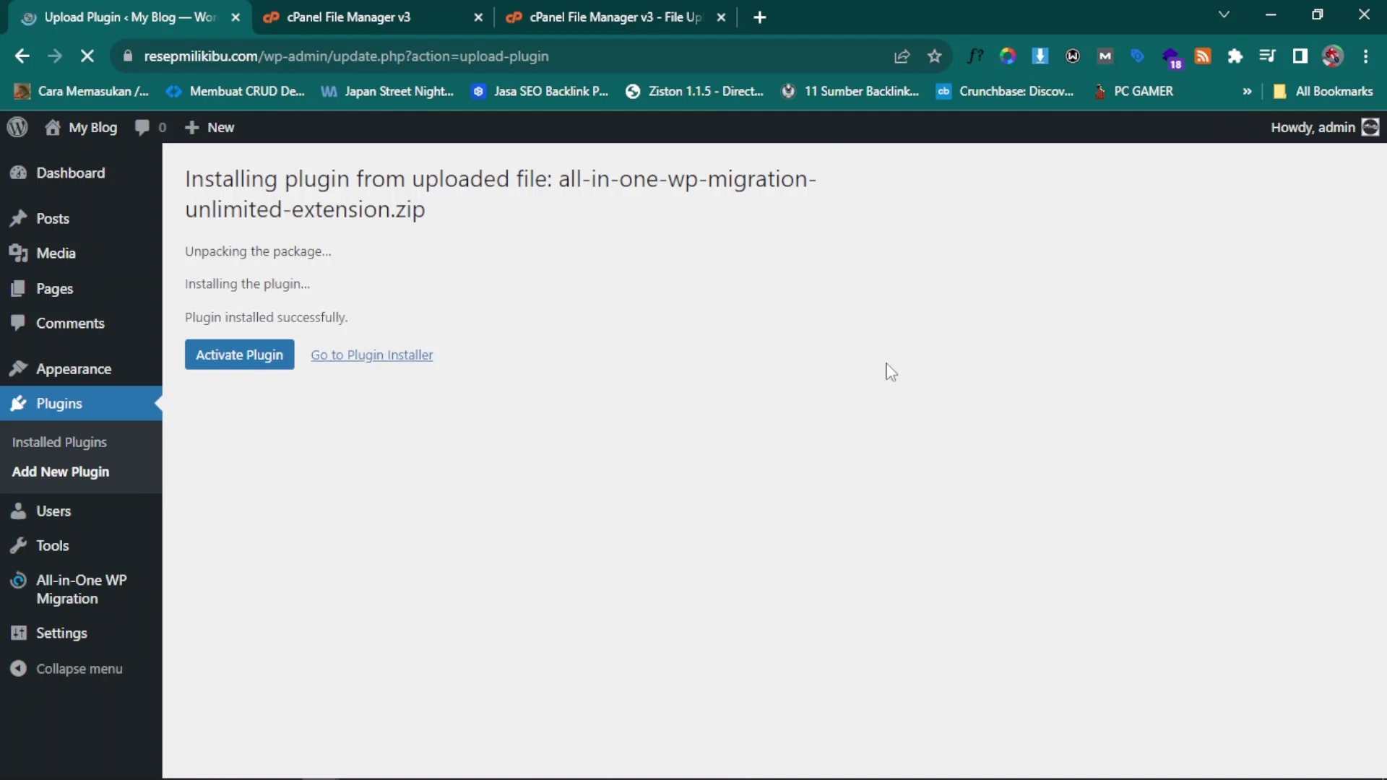
{"action": "left_click", "coordinate": [239, 365]}
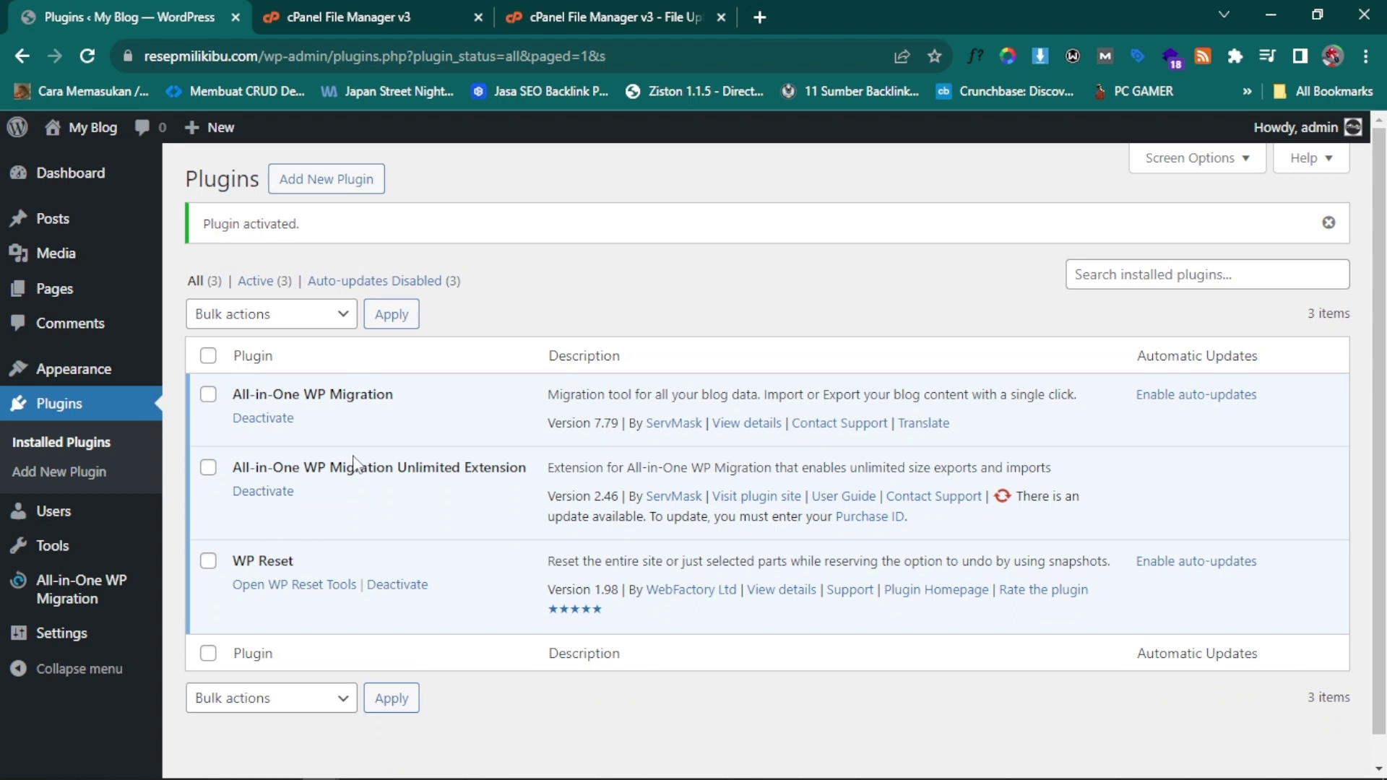
{"action": "mouse_move", "coordinate": [80, 596]}
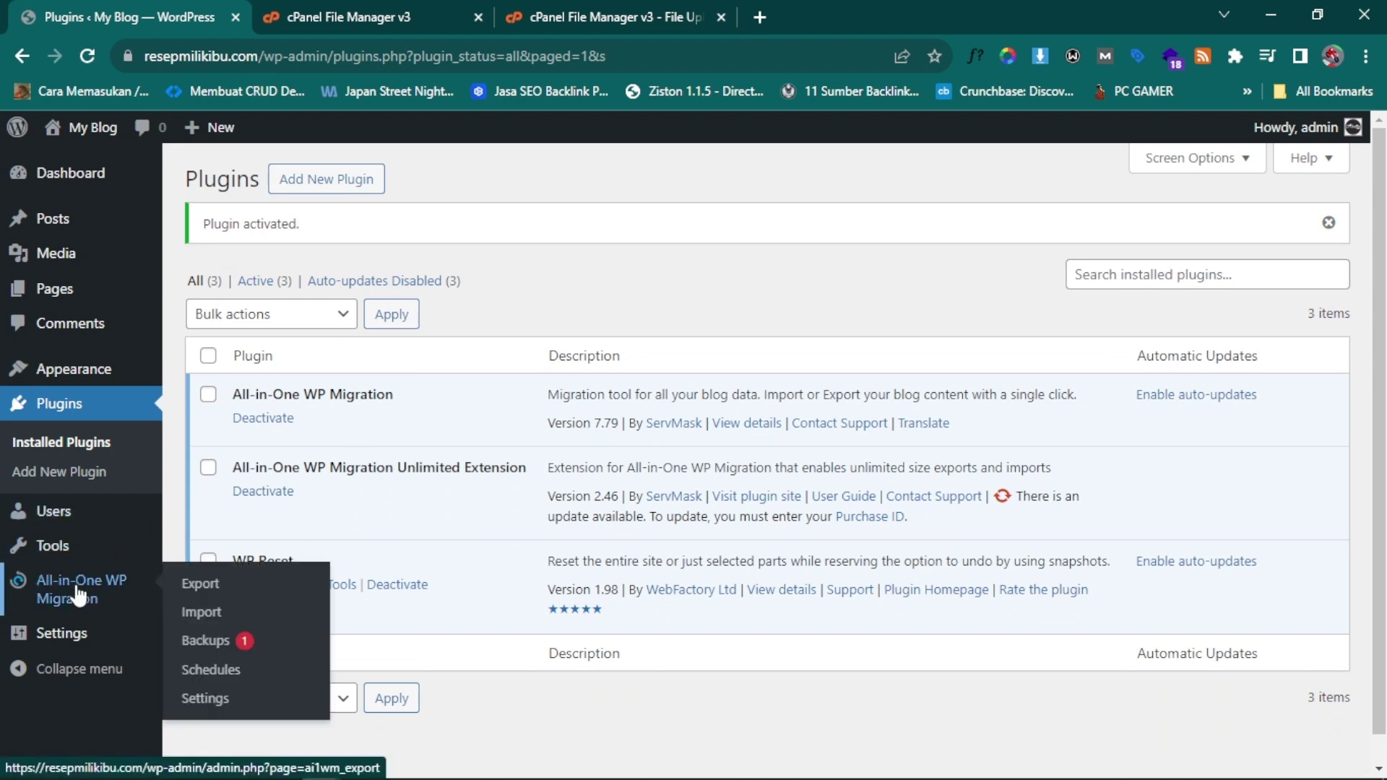
{"action": "left_click", "coordinate": [211, 652]}
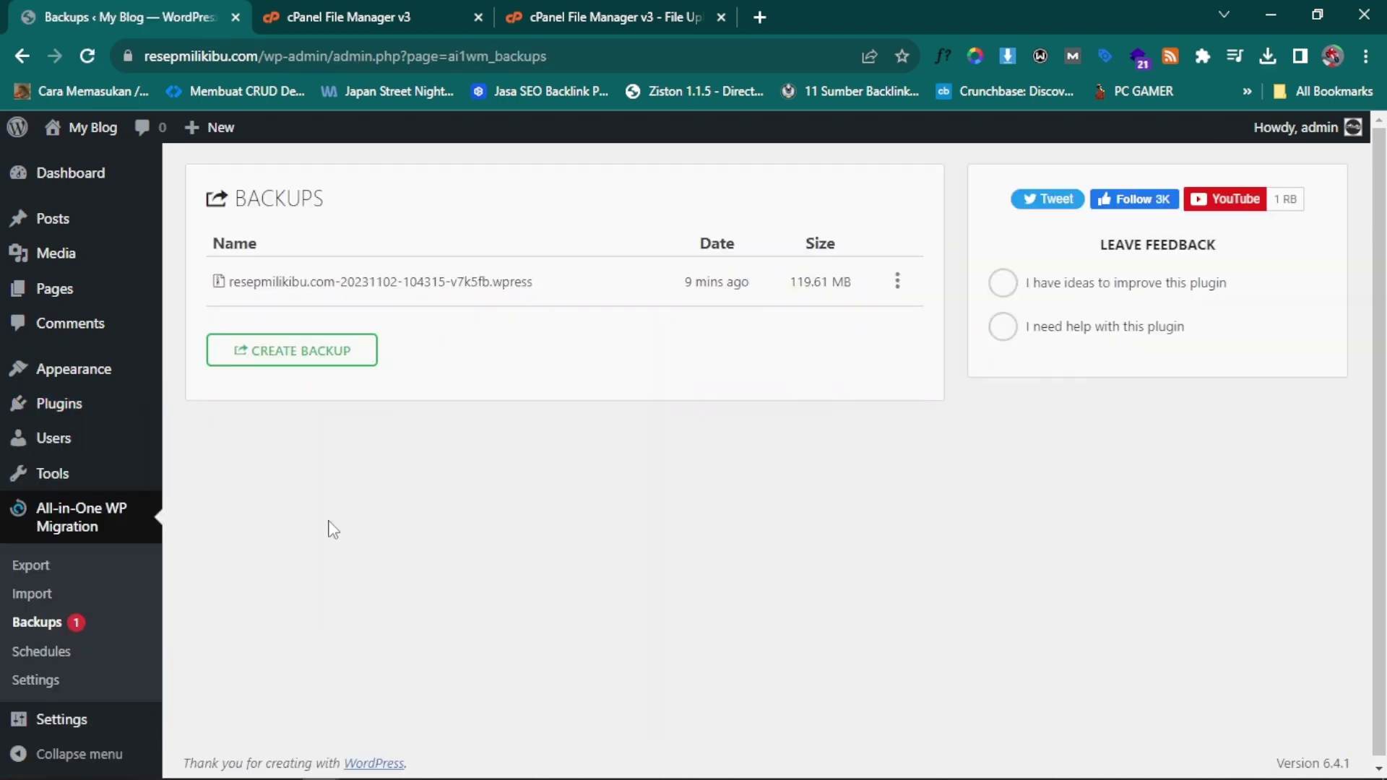
{"action": "left_click", "coordinate": [897, 287]}
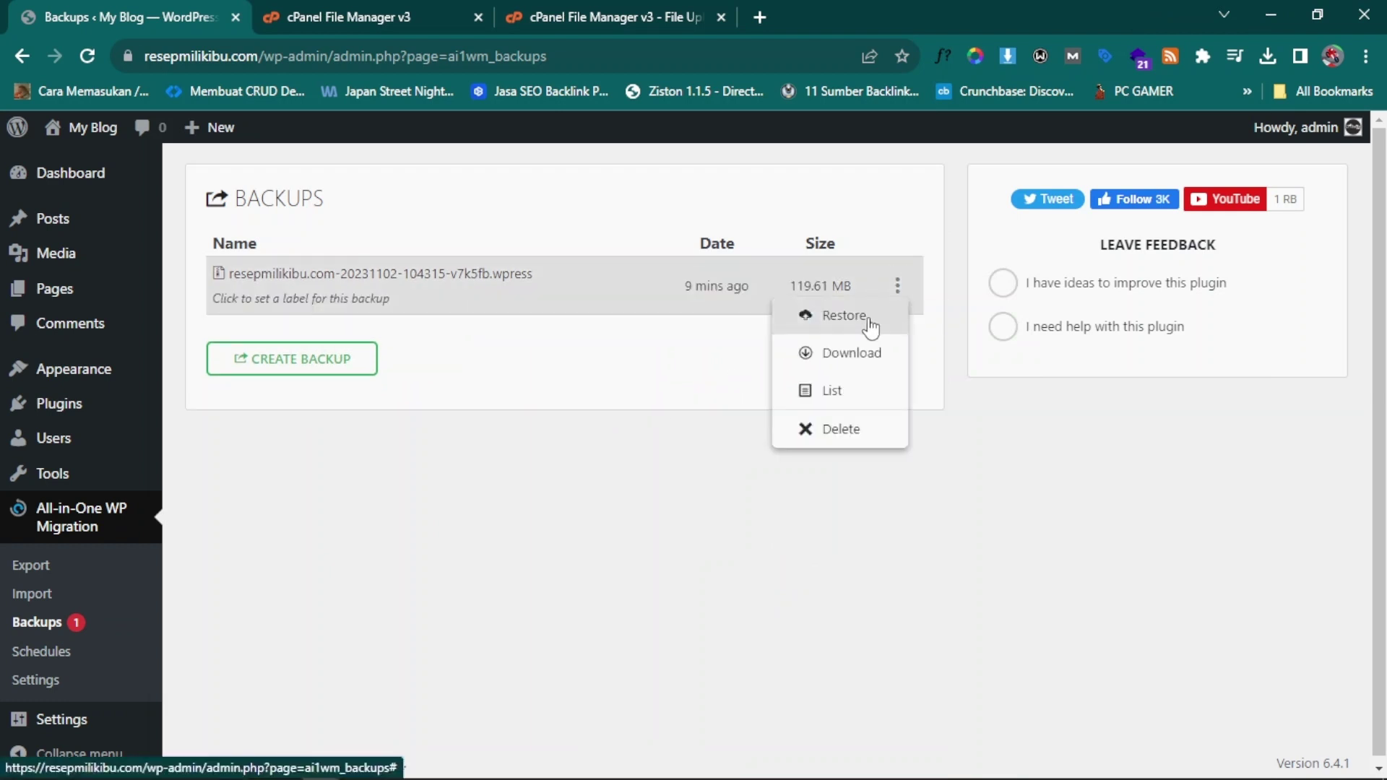
{"action": "left_click", "coordinate": [869, 320]}
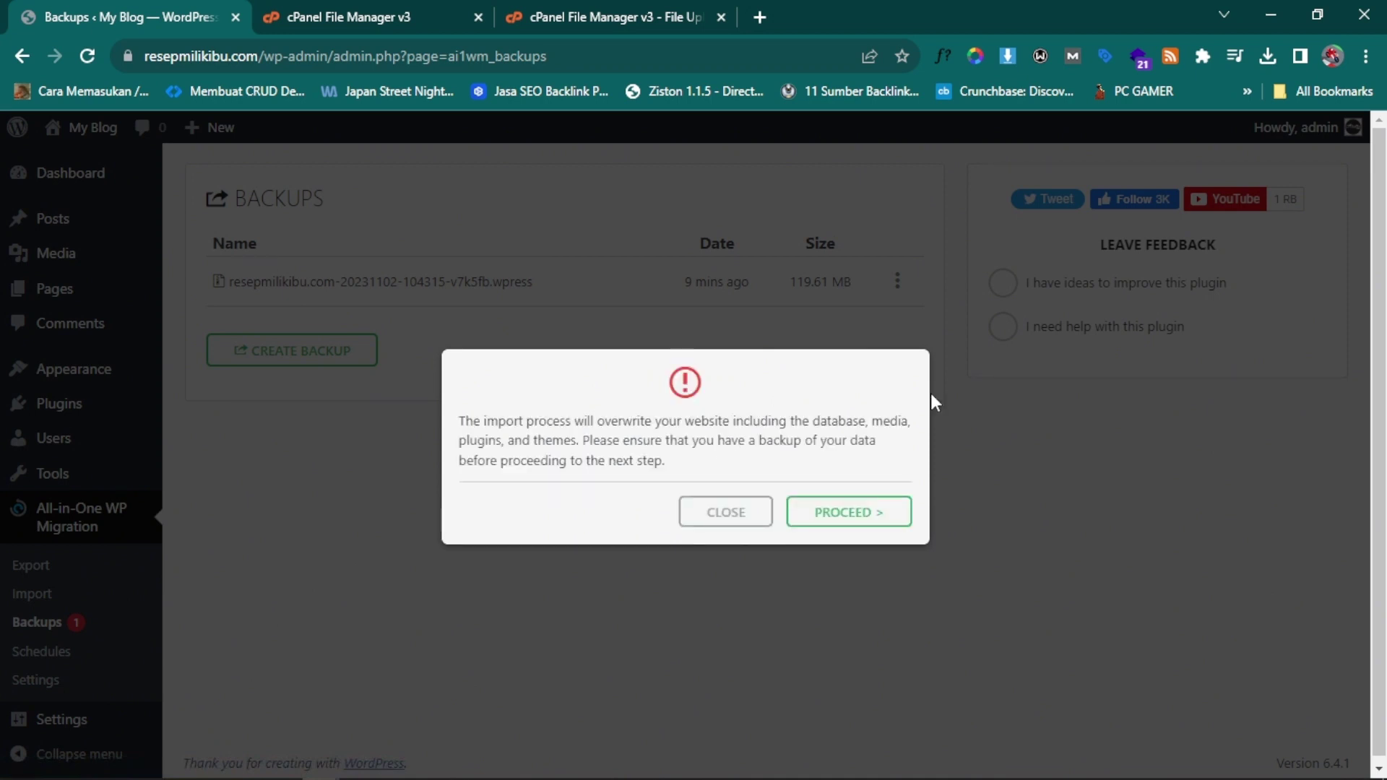
{"action": "left_click", "coordinate": [830, 519]}
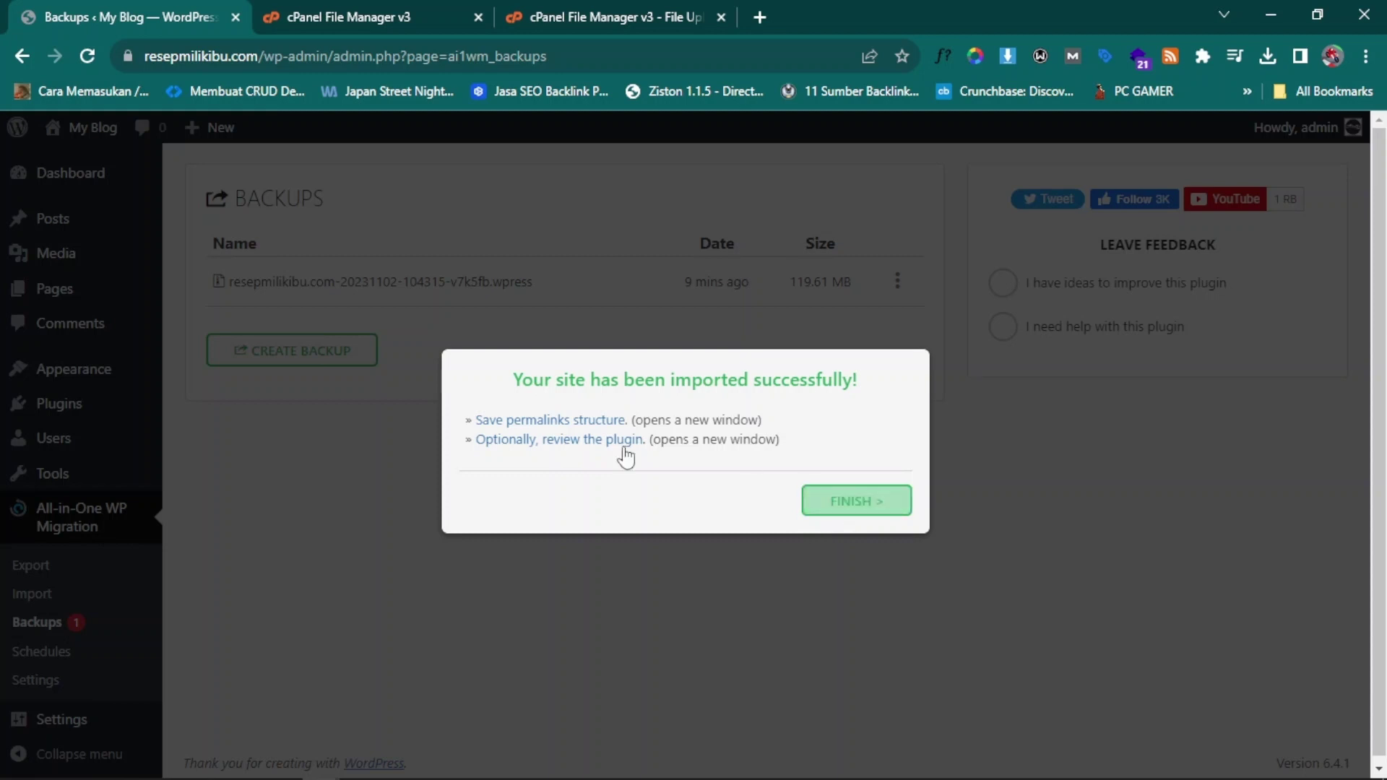
{"action": "left_click", "coordinate": [841, 504]}
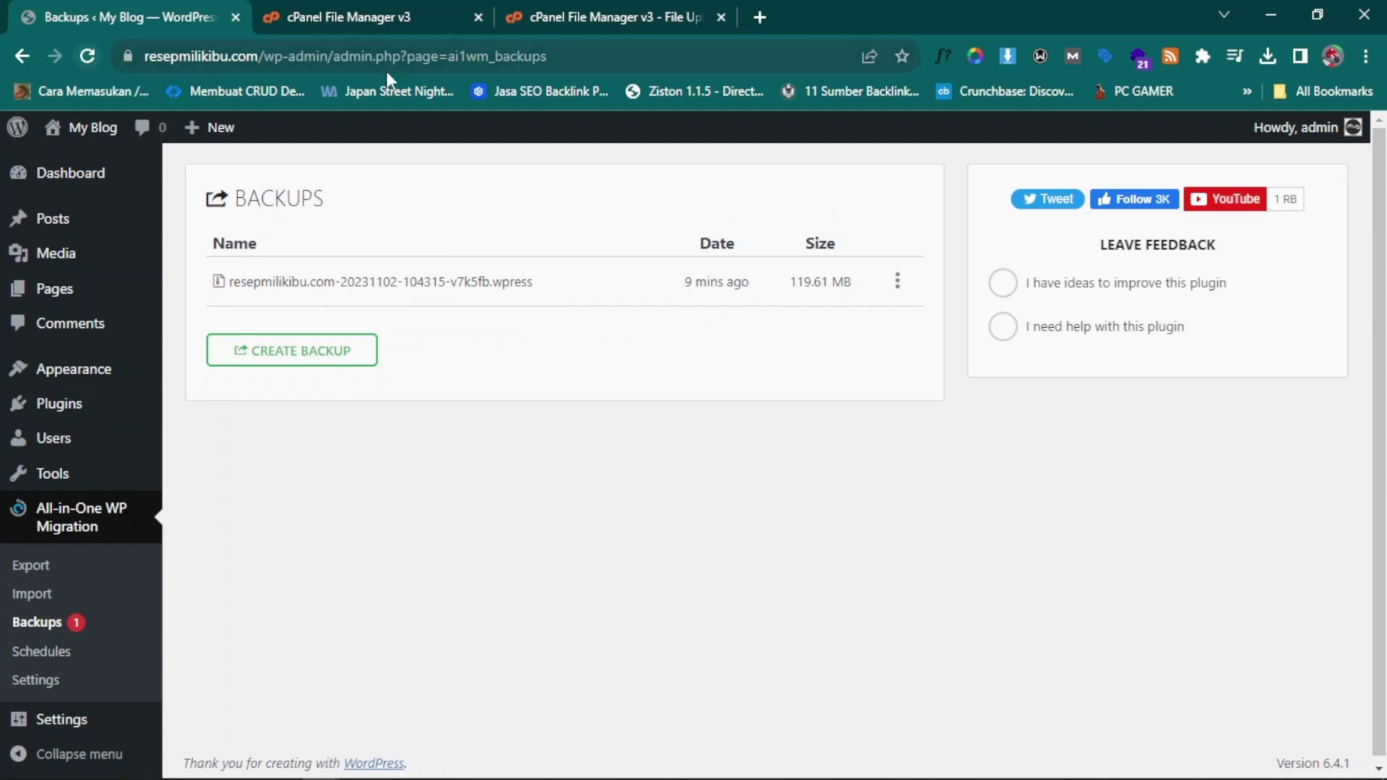
Step: Load resepmilikibu.com/wp-admin/, update the WordPress database and continue to the login page
{"action": "left_click_drag", "start_coordinate": [334, 58], "coordinate": [850, 62]}
{"action": "key", "text": "BackSpace"}
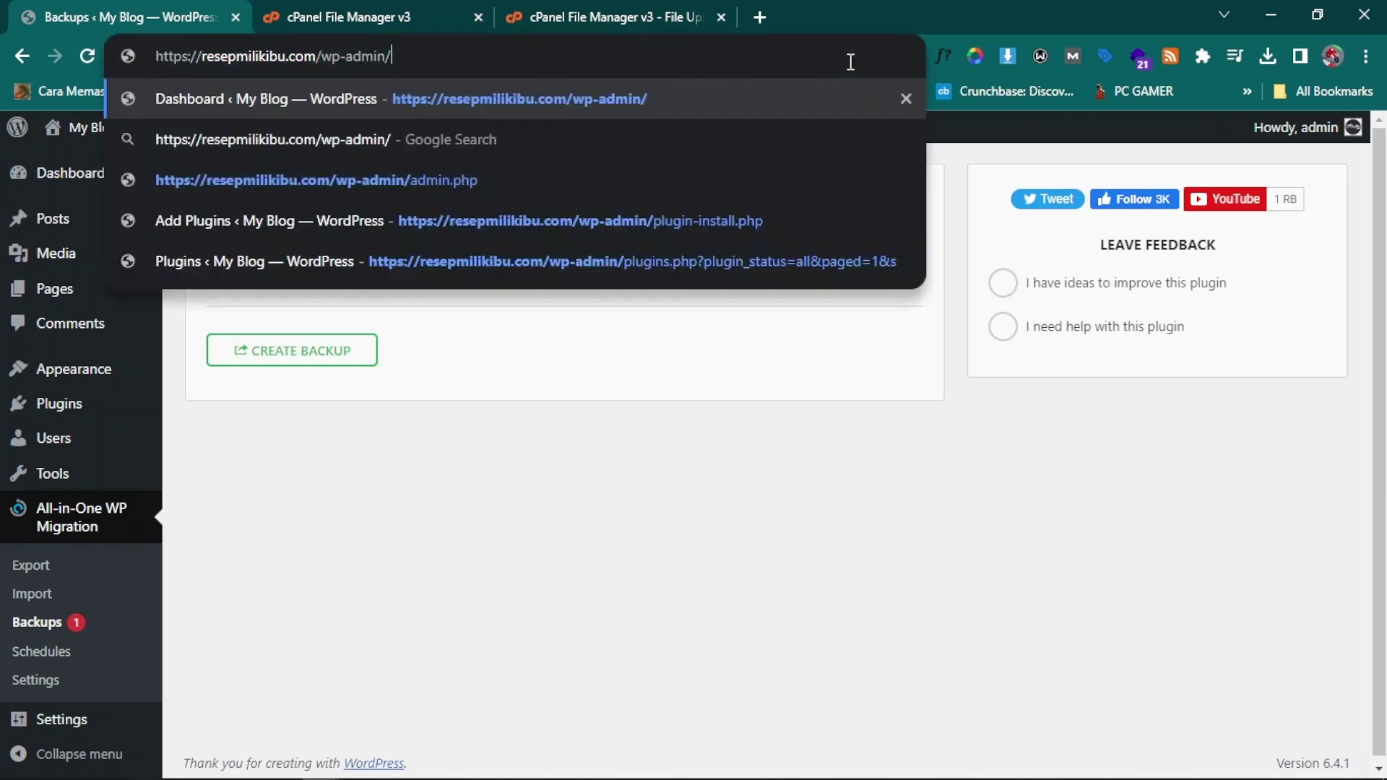
{"action": "key", "text": "Return"}
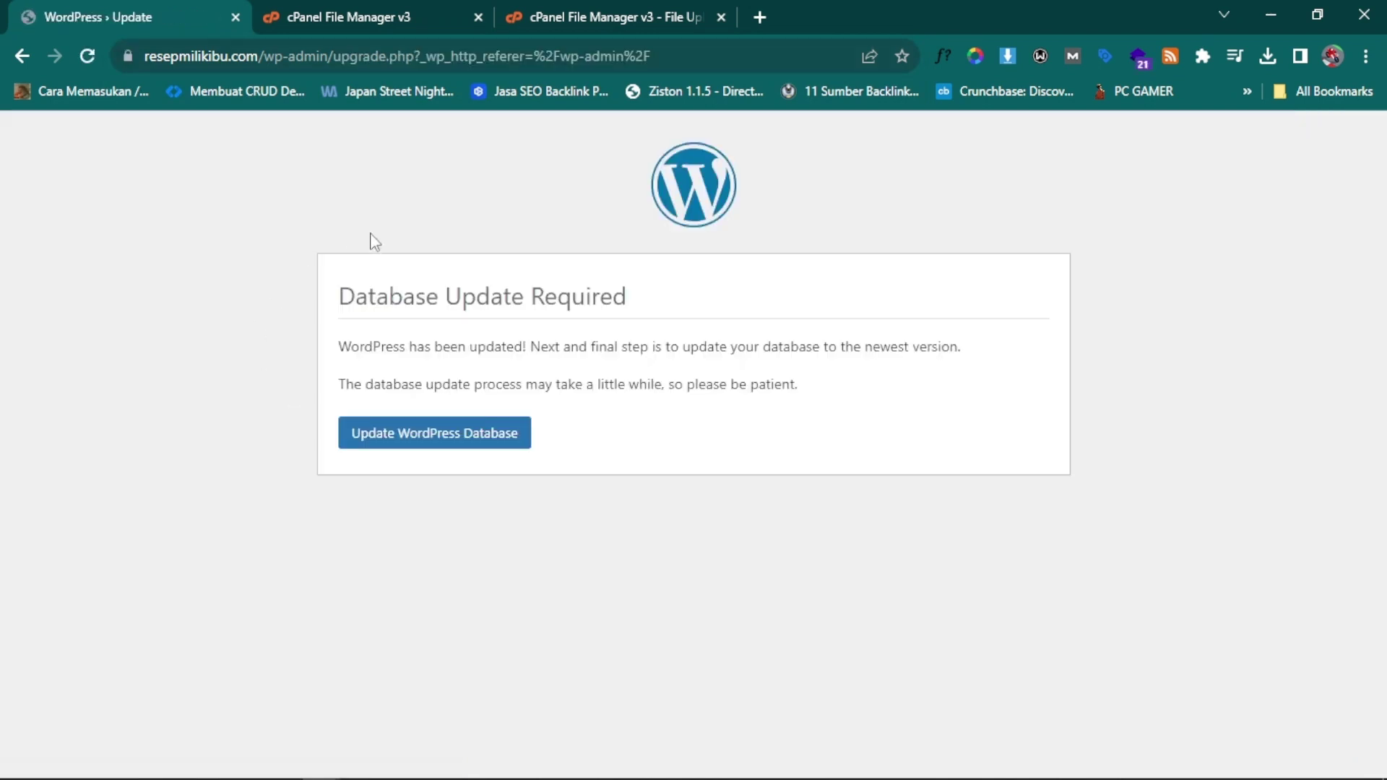
{"action": "left_click", "coordinate": [458, 437]}
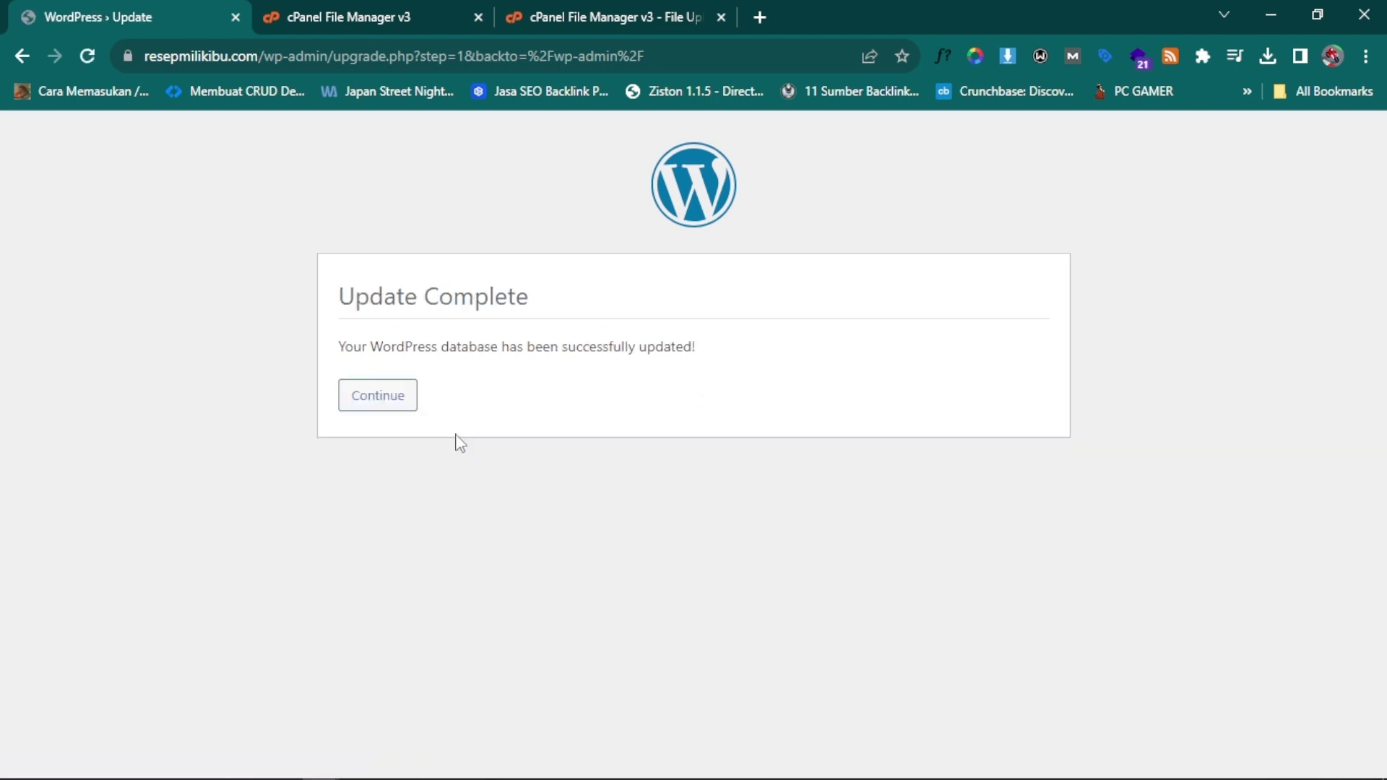
{"action": "left_click", "coordinate": [389, 395]}
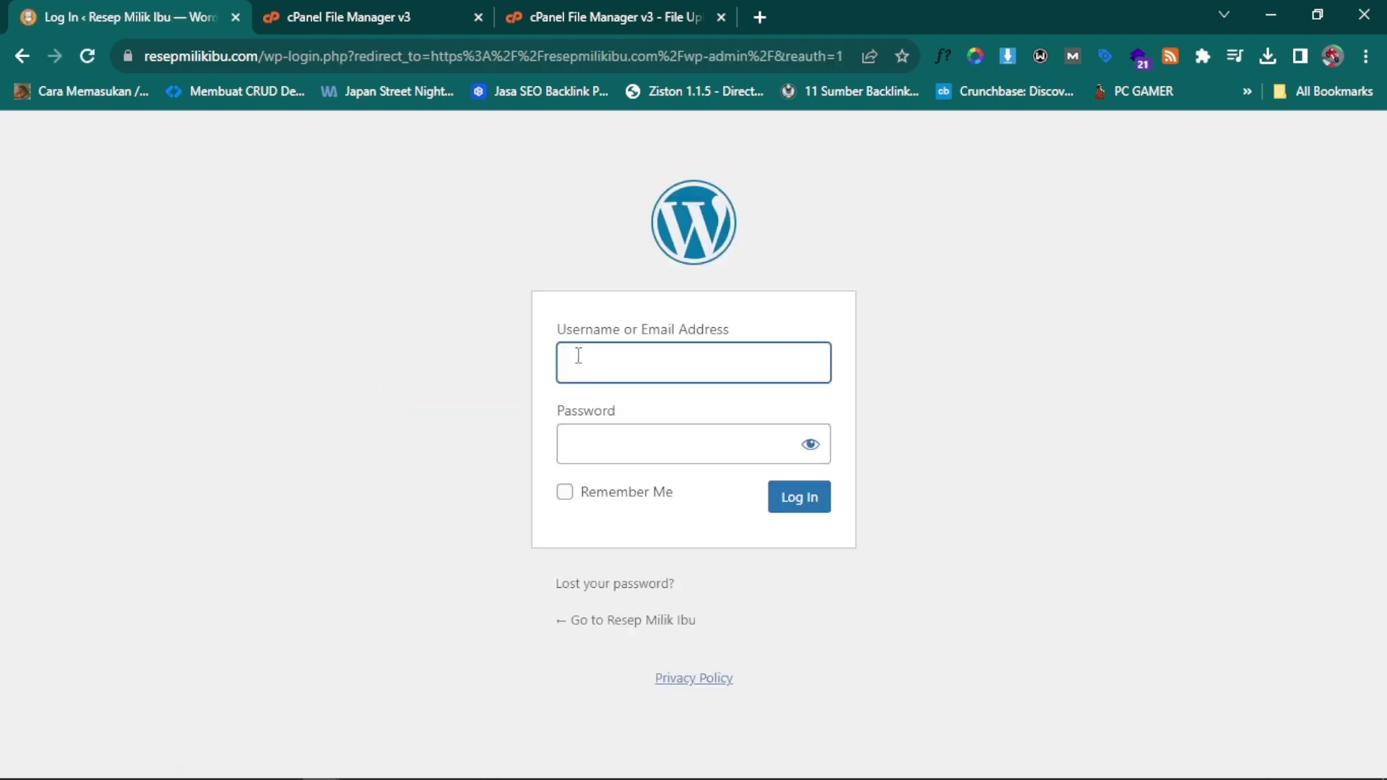
Step: Open the resepmilikibu.com homepage in a new tab, check its restored content and close that tab
{"action": "left_click", "coordinate": [247, 55]}
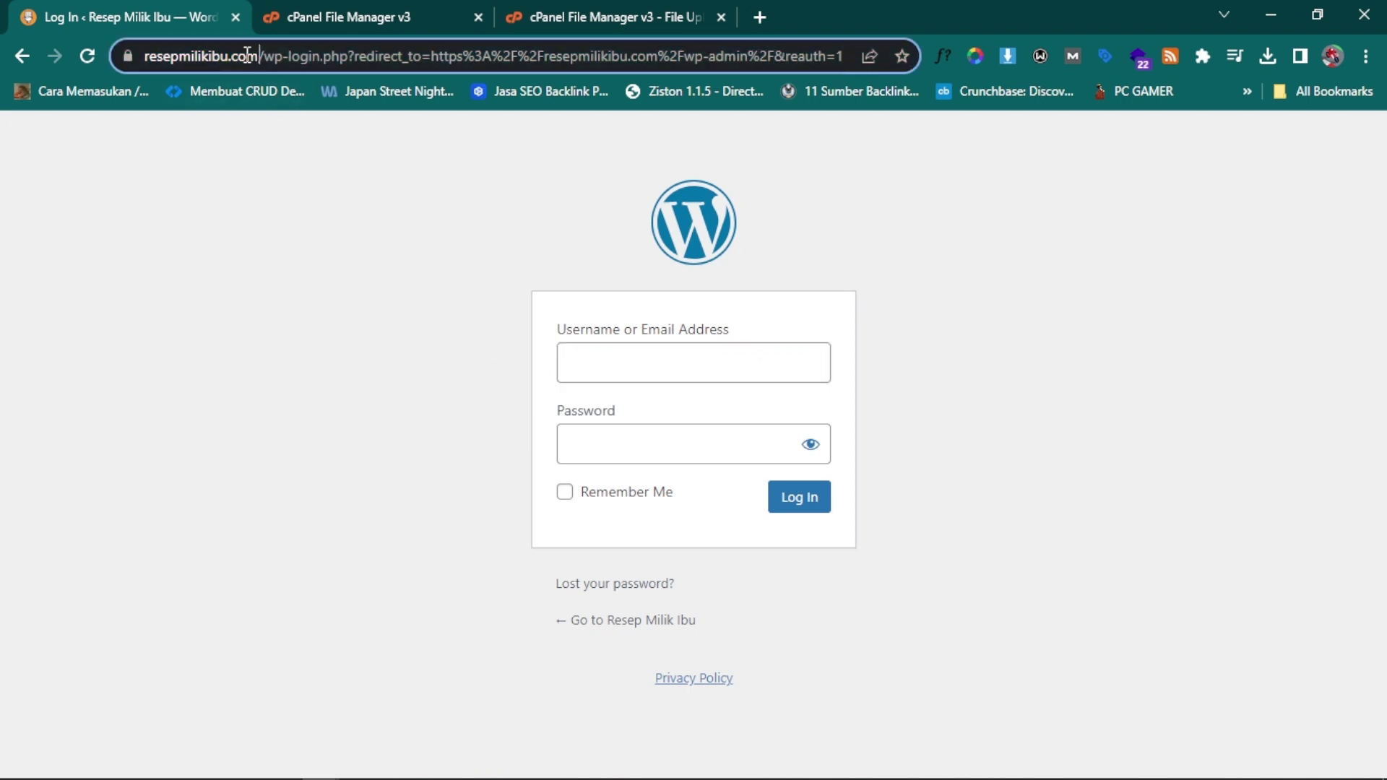
{"action": "left_click_drag", "start_coordinate": [248, 56], "coordinate": [134, 56]}
{"action": "key", "text": "ctrl+c"}
{"action": "key", "text": "ctrl+t"}
{"action": "key", "text": "ctrl+v"}
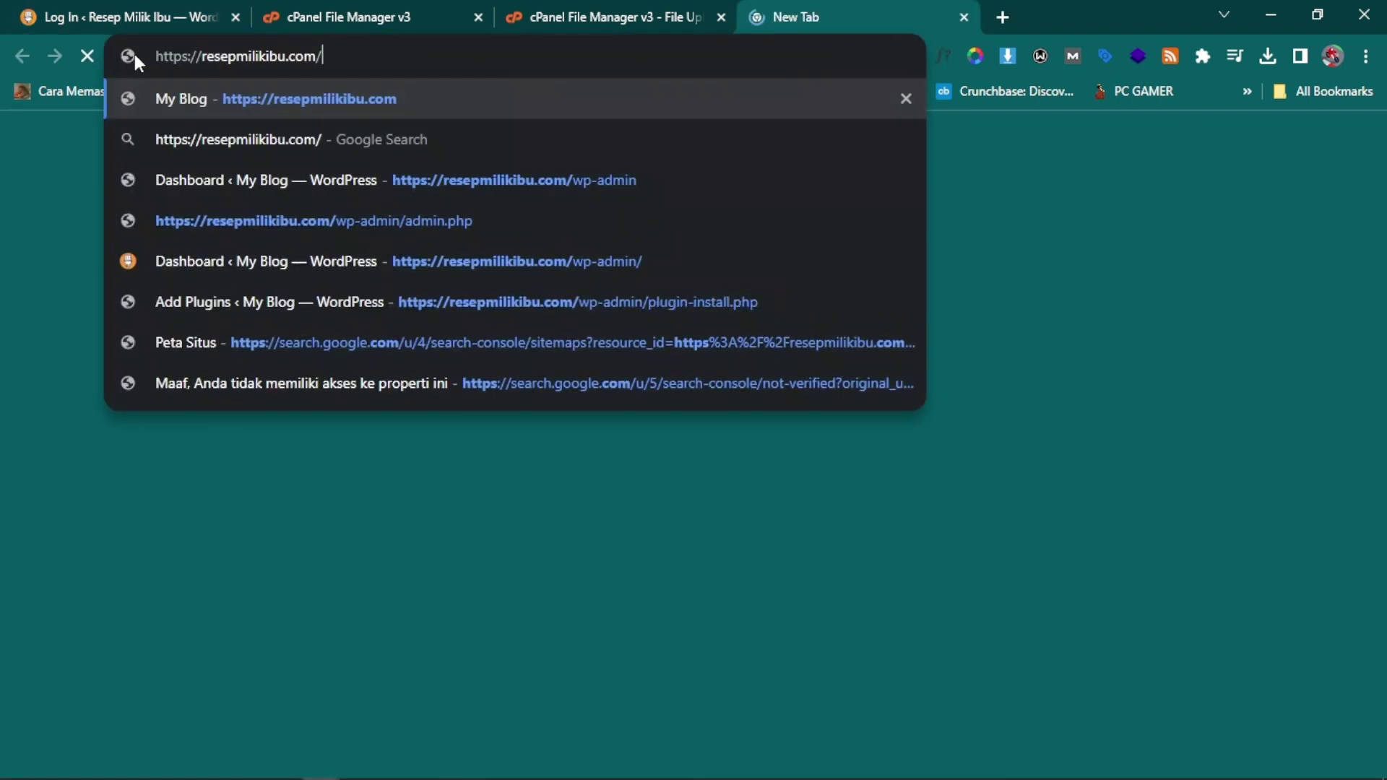
{"action": "key", "text": "Return"}
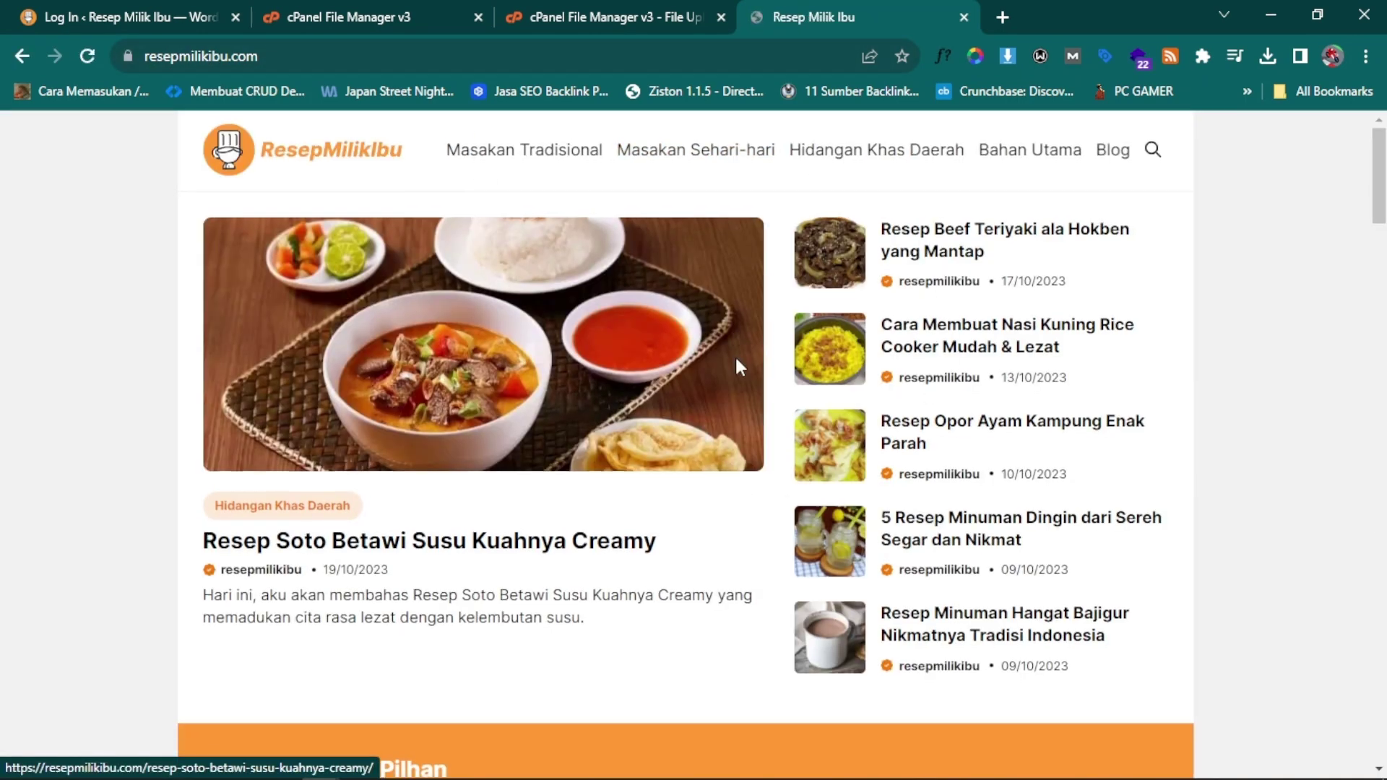
{"action": "scroll", "coordinate": [737, 365], "scroll_direction": "down", "scroll_amount": 10}
{"action": "scroll", "coordinate": [737, 365], "scroll_direction": "down", "scroll_amount": 12}
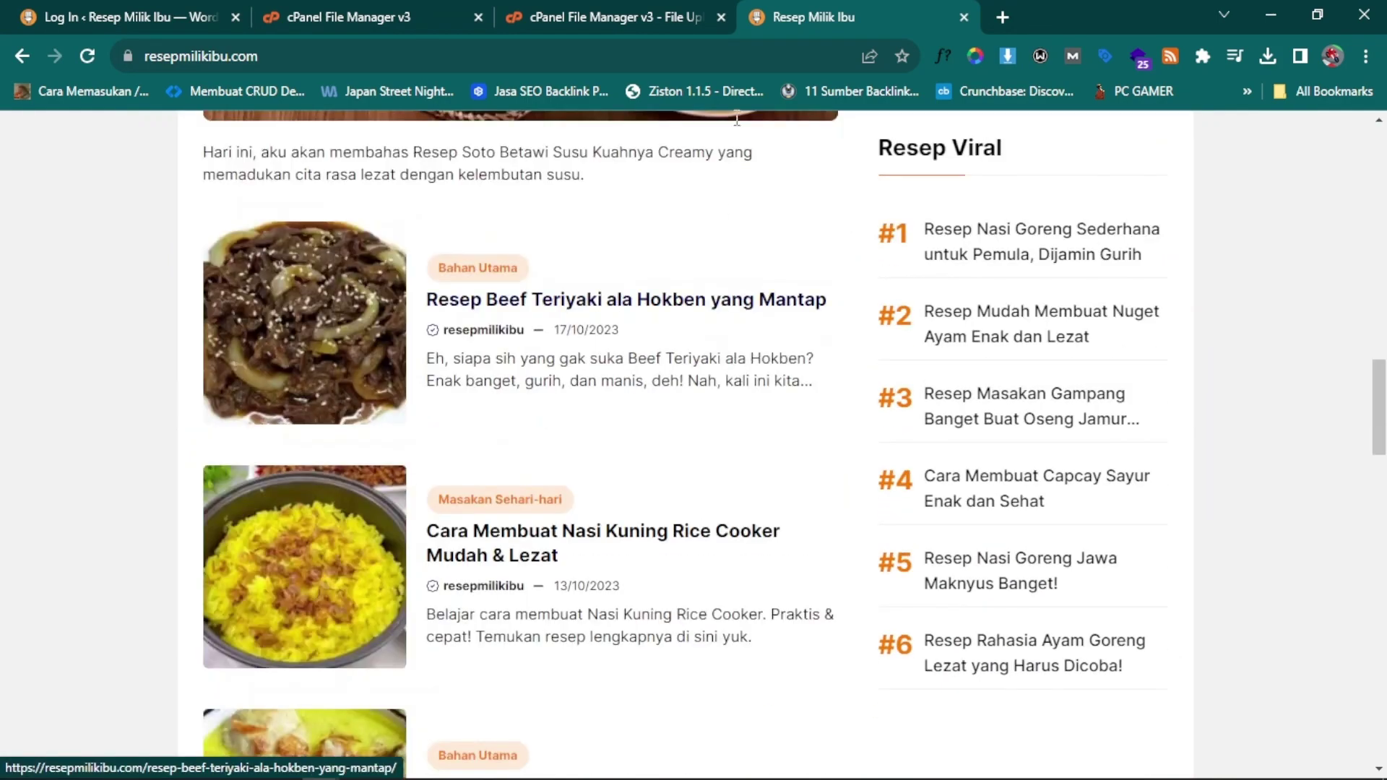
{"action": "left_click", "coordinate": [964, 17]}
Step: Return to the WordPress login page and log in with the account's username and password
{"action": "left_click", "coordinate": [153, 9]}
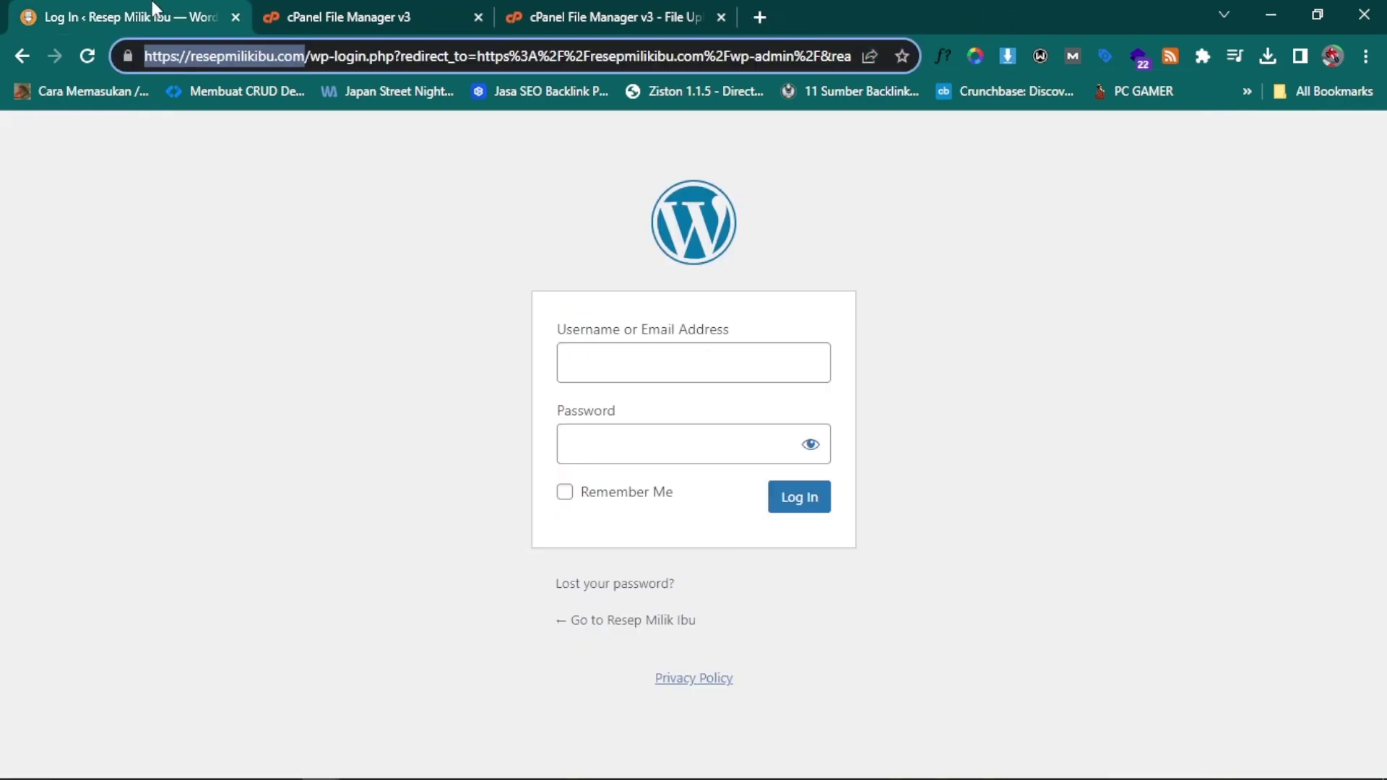
{"action": "left_click", "coordinate": [598, 354]}
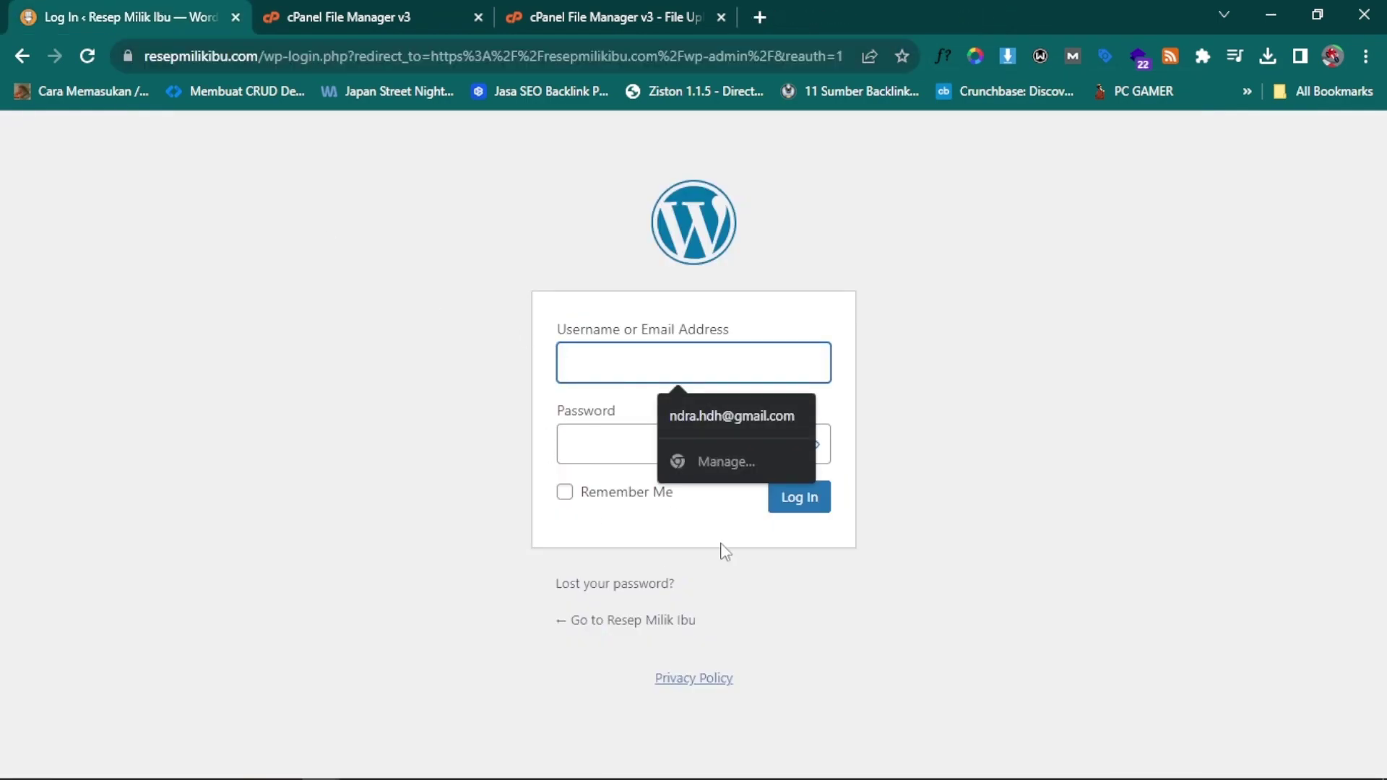
{"action": "left_click", "coordinate": [735, 587]}
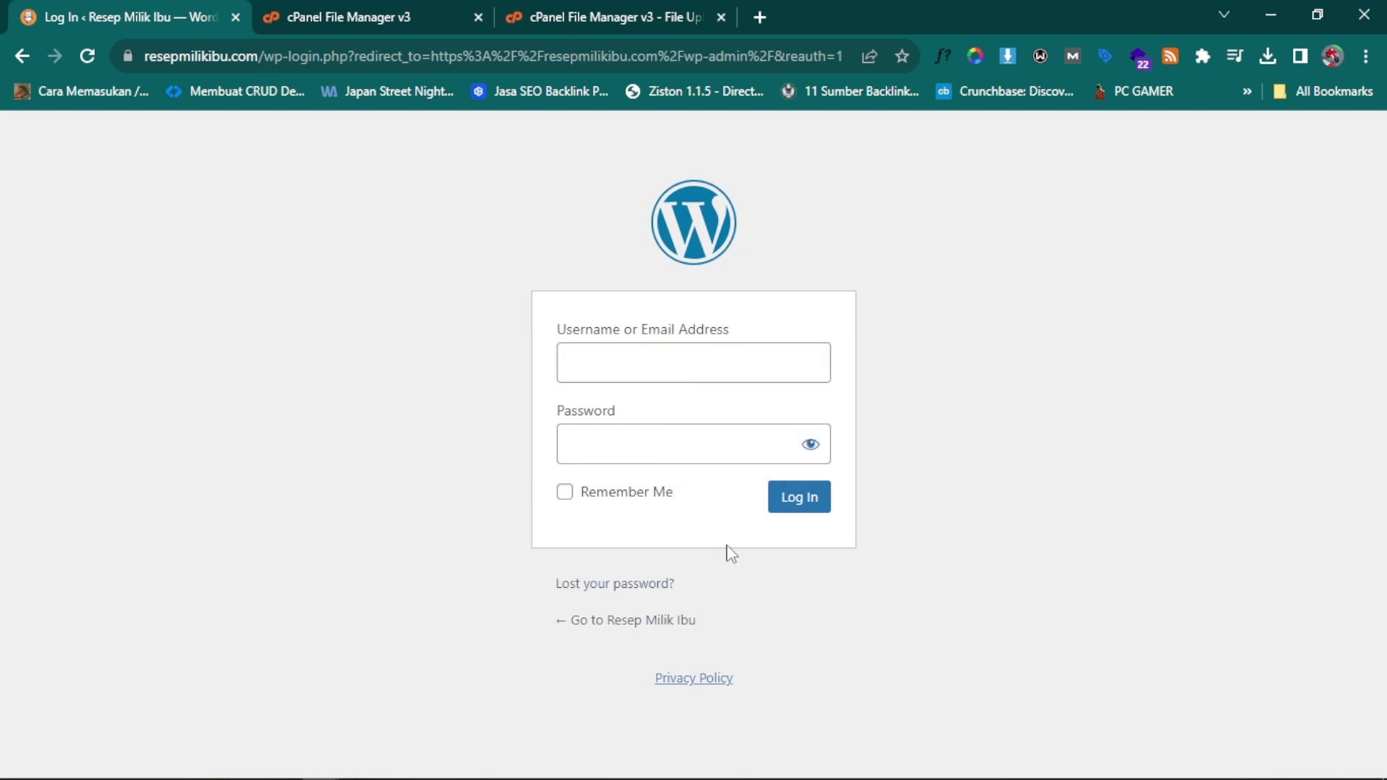
{"action": "left_click", "coordinate": [788, 506]}
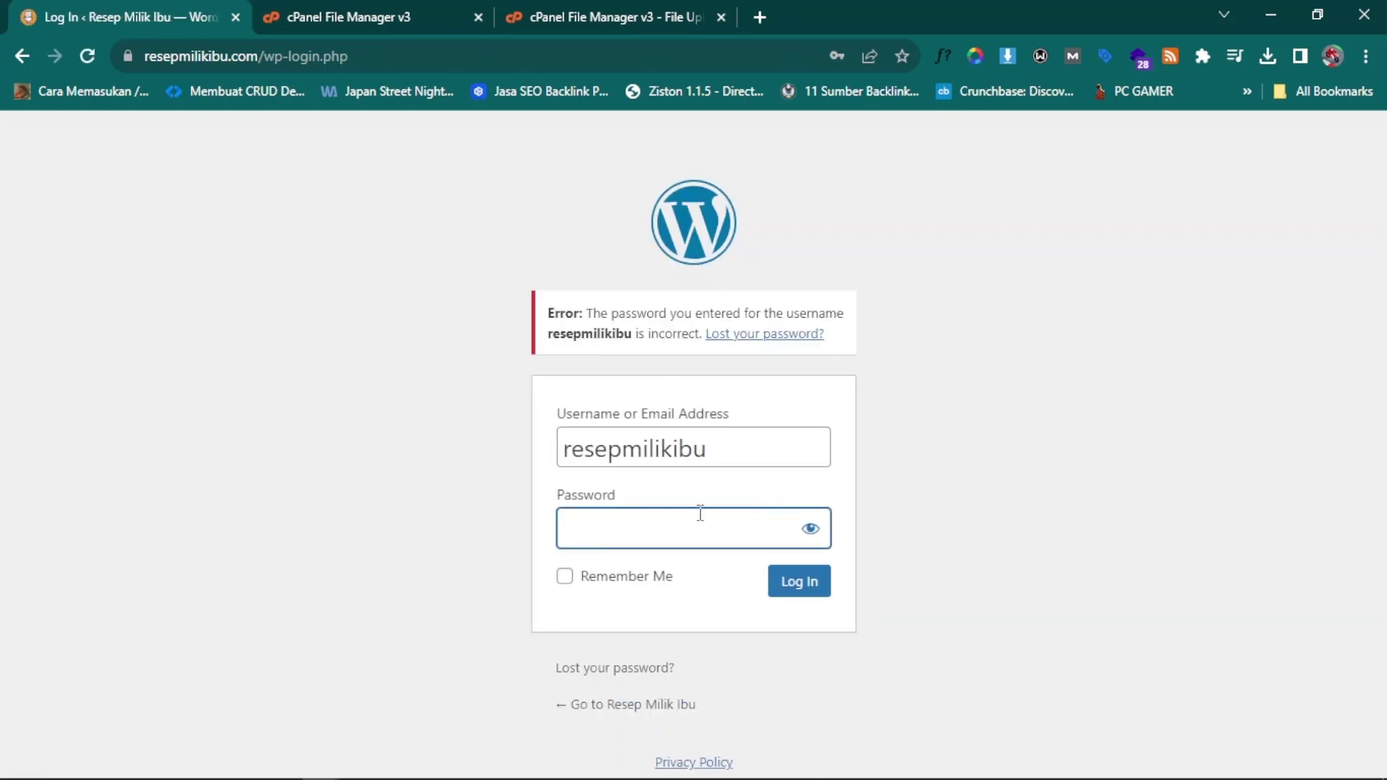
{"action": "type", "text": "********"}
{"action": "key", "text": "Return"}
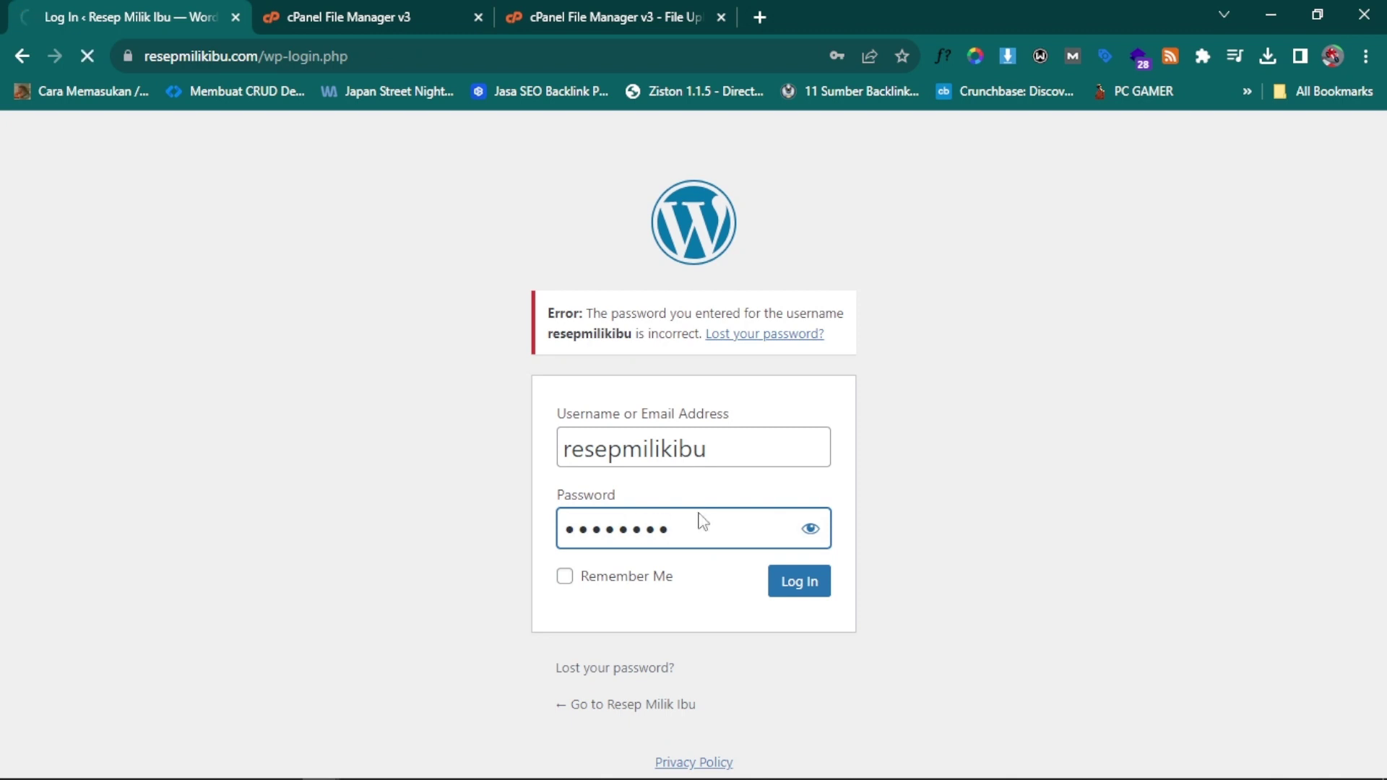
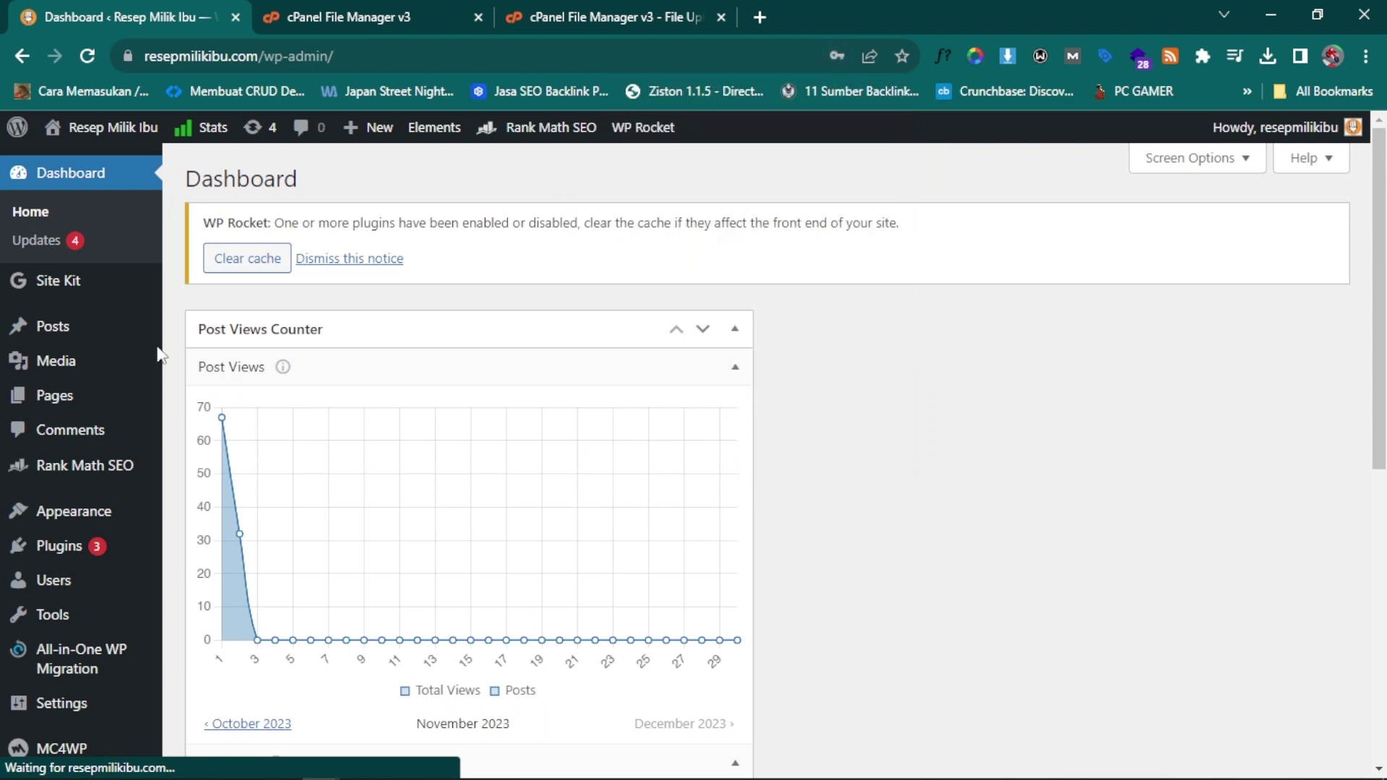
{"action": "scroll", "coordinate": [101, 347], "scroll_direction": "down", "scroll_amount": 5}
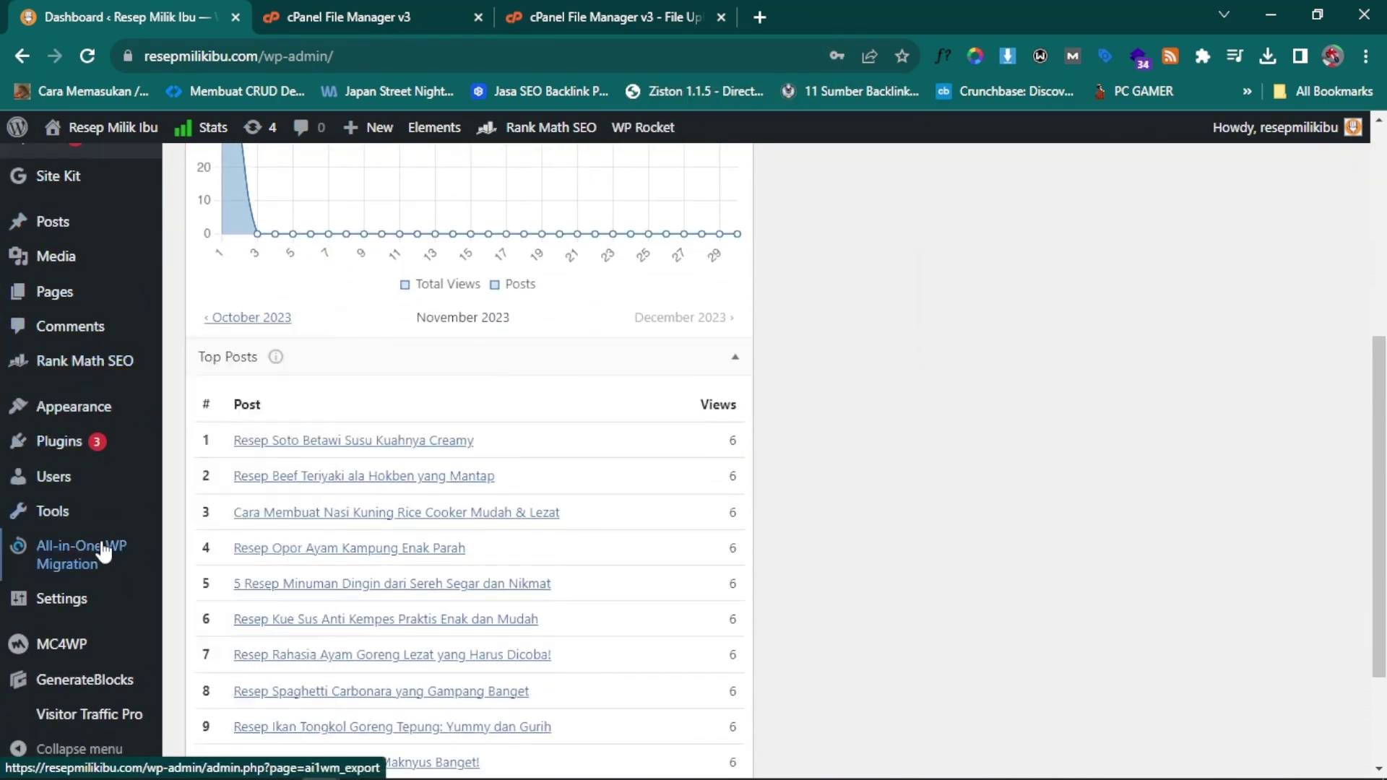
{"action": "mouse_move", "coordinate": [103, 563]}
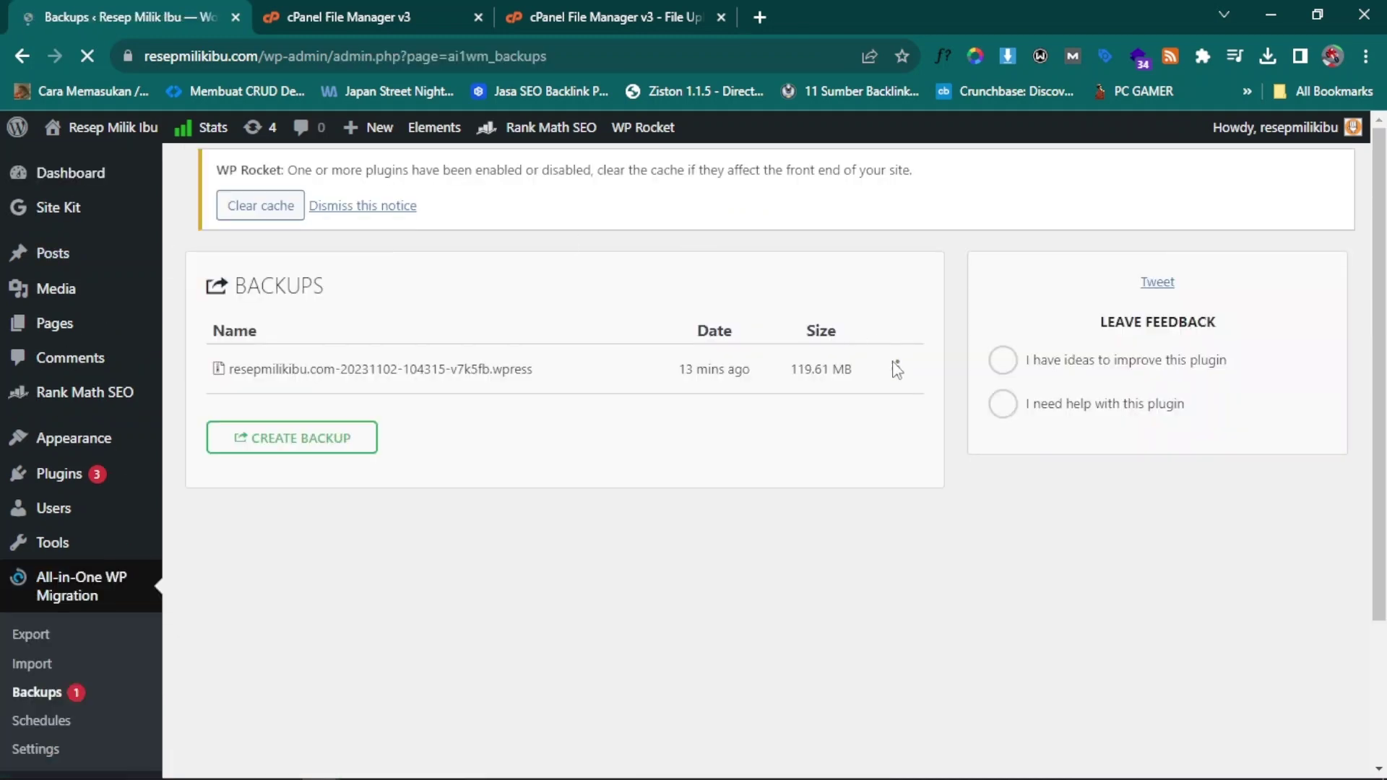
{"action": "left_click", "coordinate": [896, 369]}
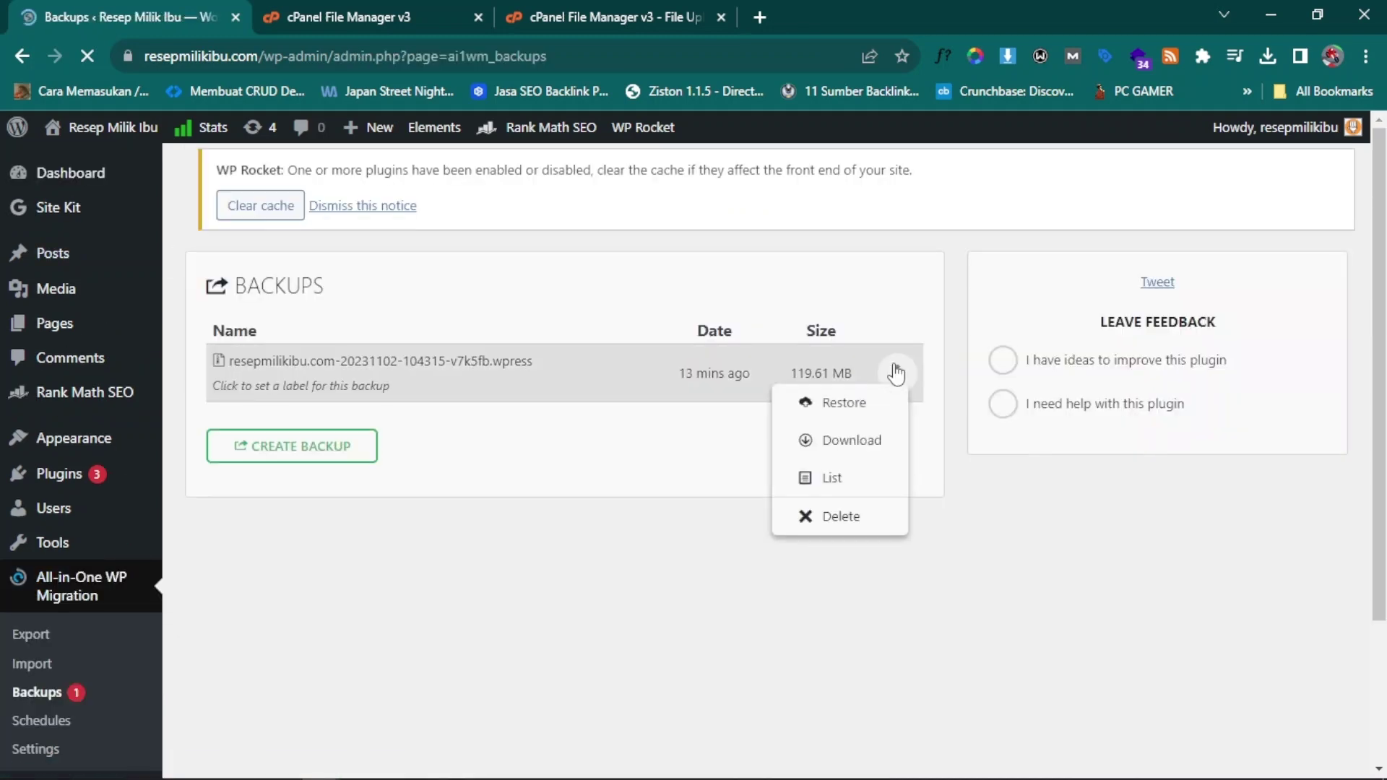
{"action": "left_click", "coordinate": [858, 520]}
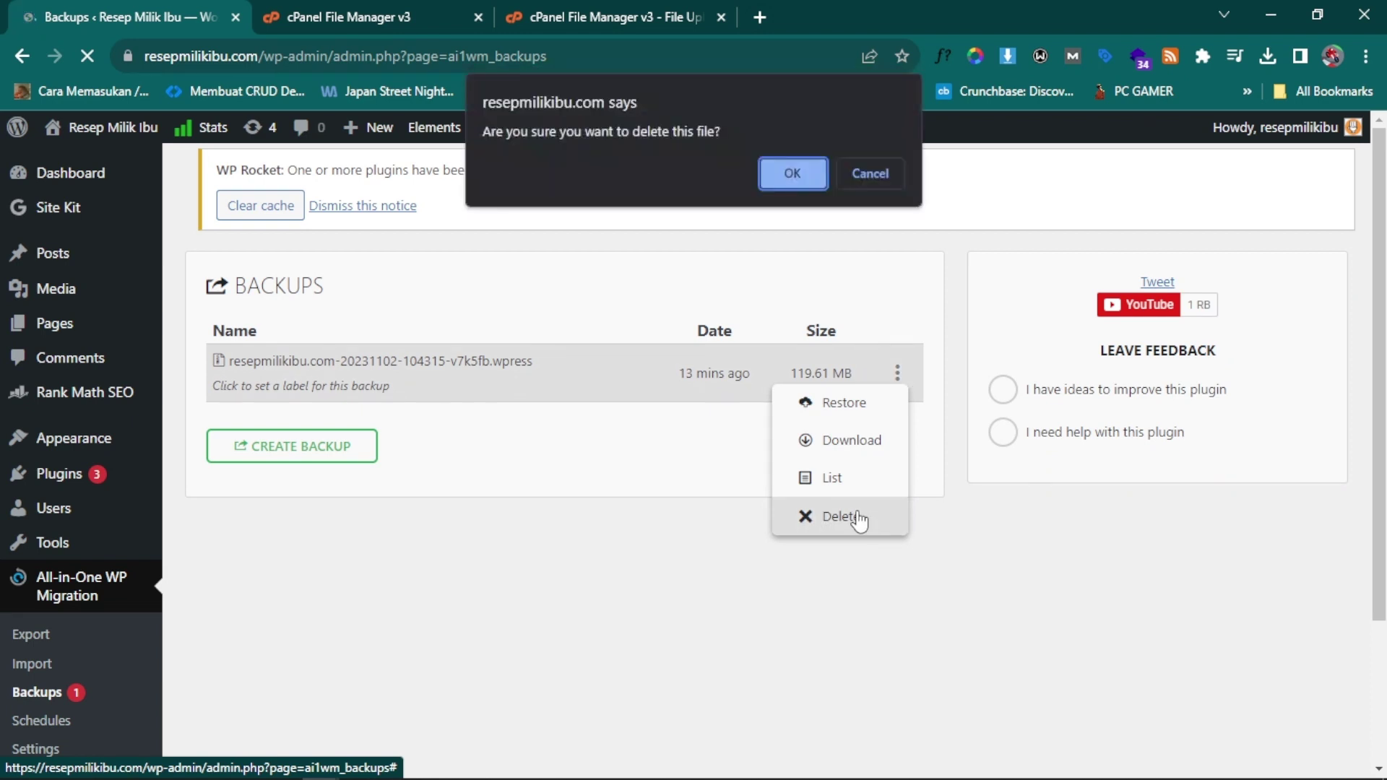
{"action": "left_click", "coordinate": [790, 172]}
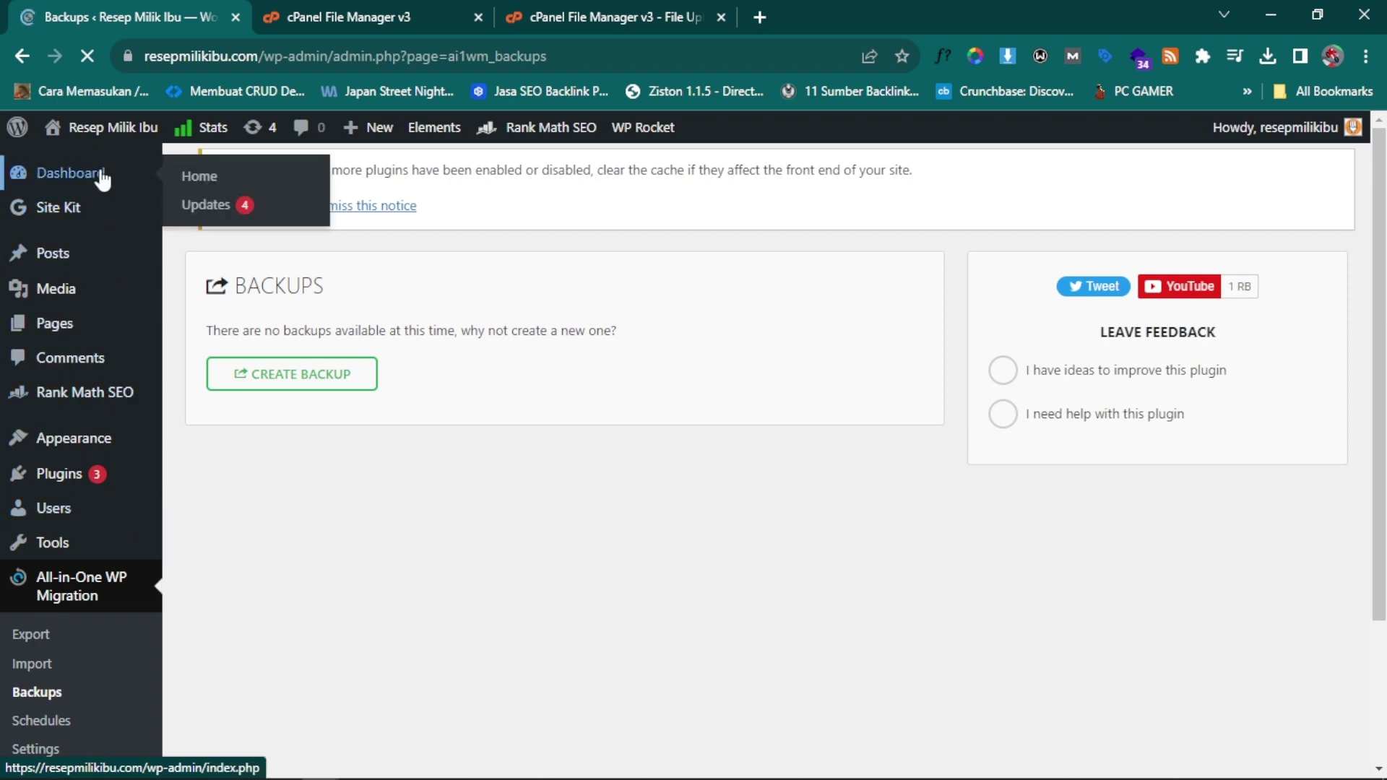
Step: Check the restored posts list, then the post statistics on the WordPress dashboard
{"action": "left_click", "coordinate": [92, 270]}
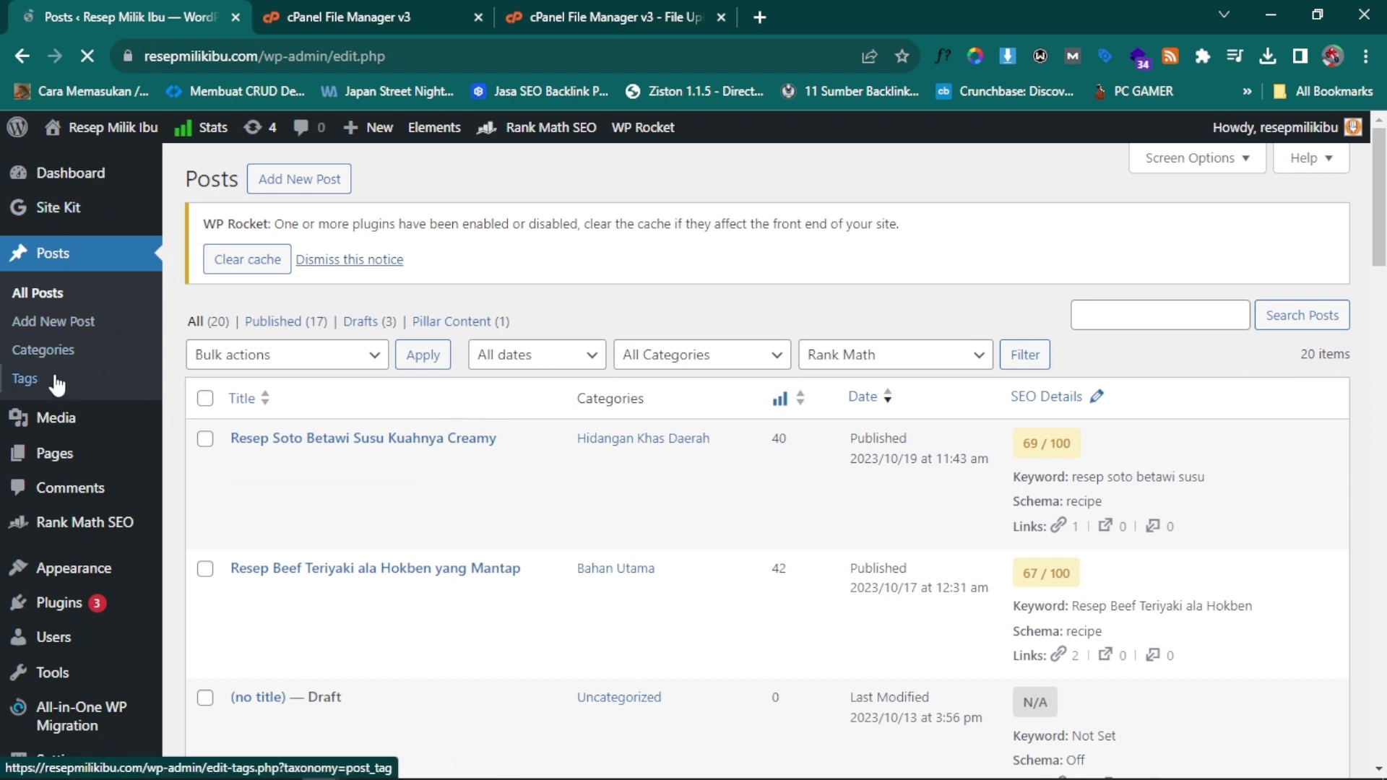
{"action": "left_click", "coordinate": [114, 185]}
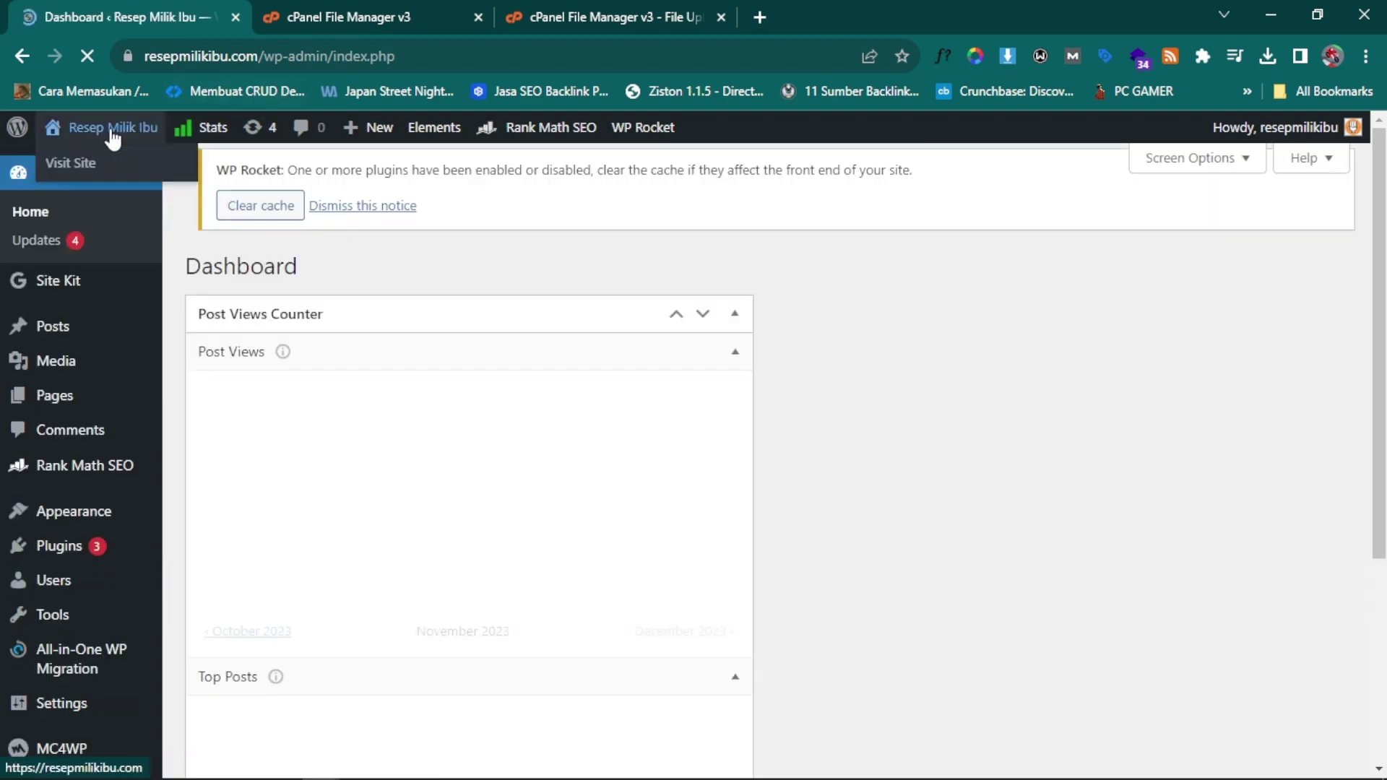
{"action": "scroll", "coordinate": [53, 560], "scroll_direction": "down", "scroll_amount": 6}
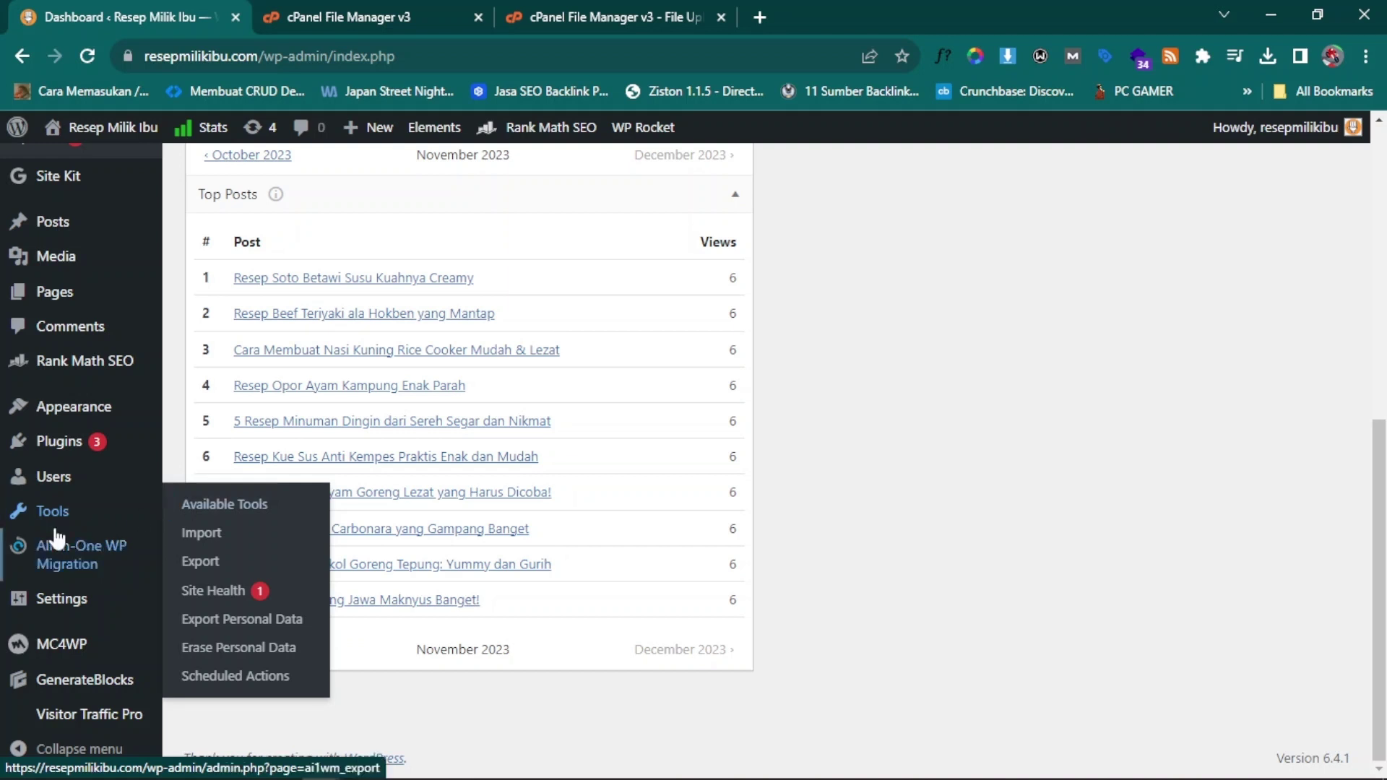
Step: Open the General settings and review the site title, addresses, language, and date and time formats
{"action": "mouse_move", "coordinate": [73, 609]}
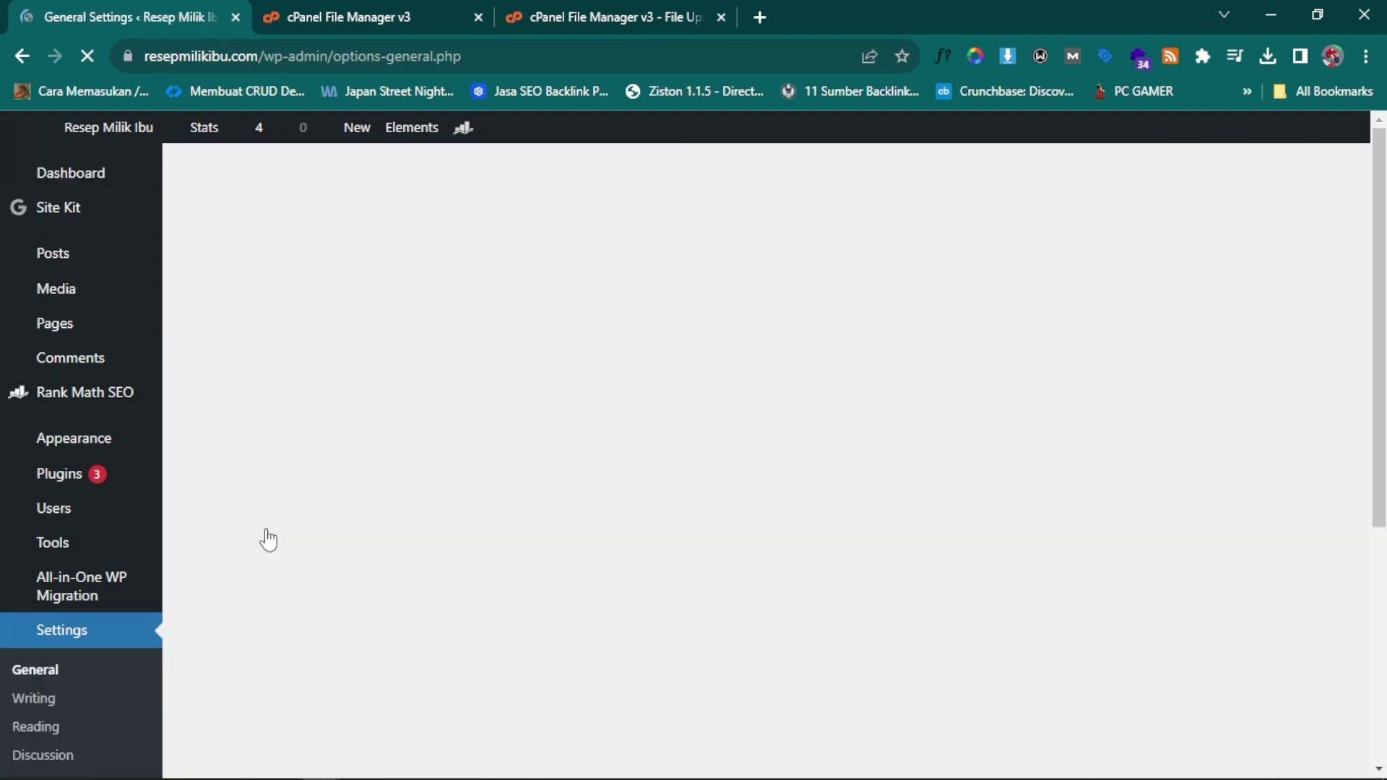
{"action": "scroll", "coordinate": [340, 498], "scroll_direction": "down", "scroll_amount": 5}
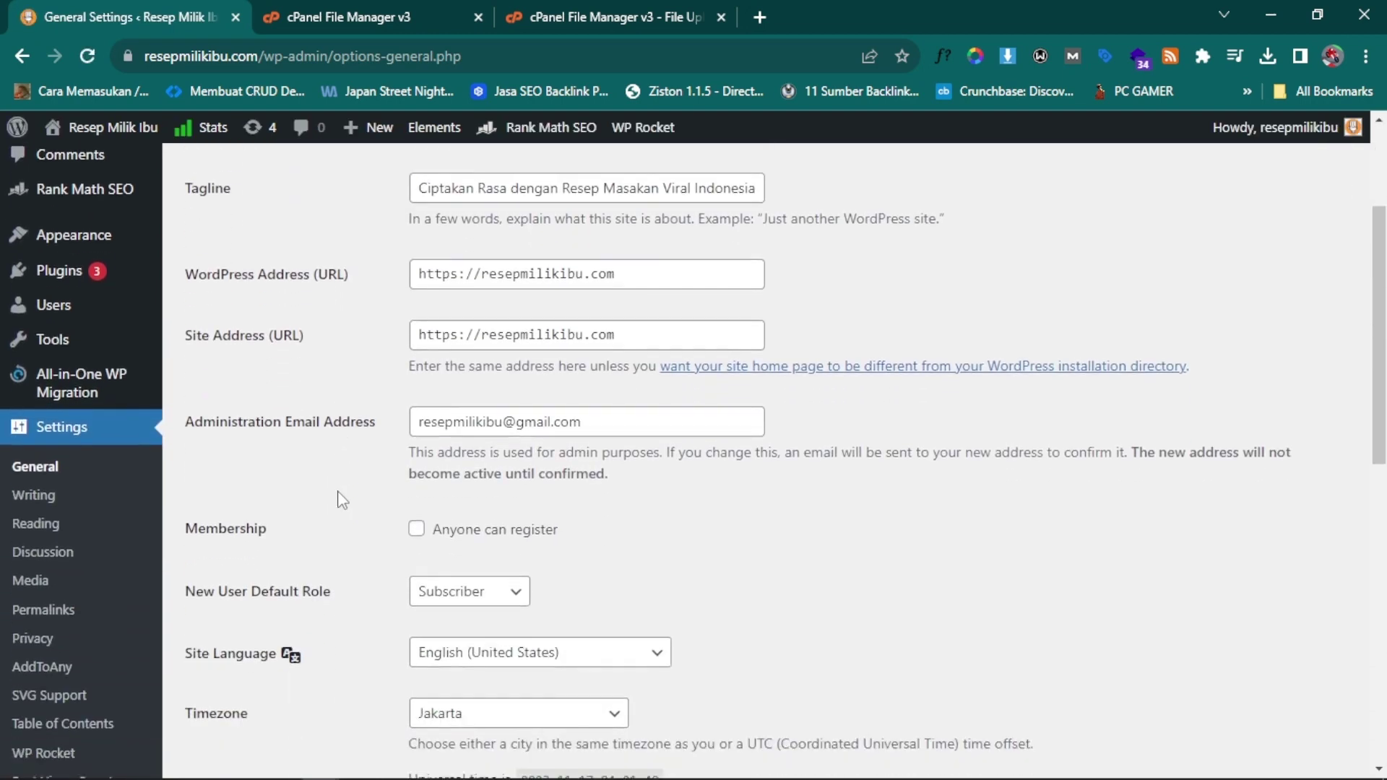
{"action": "scroll", "coordinate": [340, 499], "scroll_direction": "down", "scroll_amount": 8}
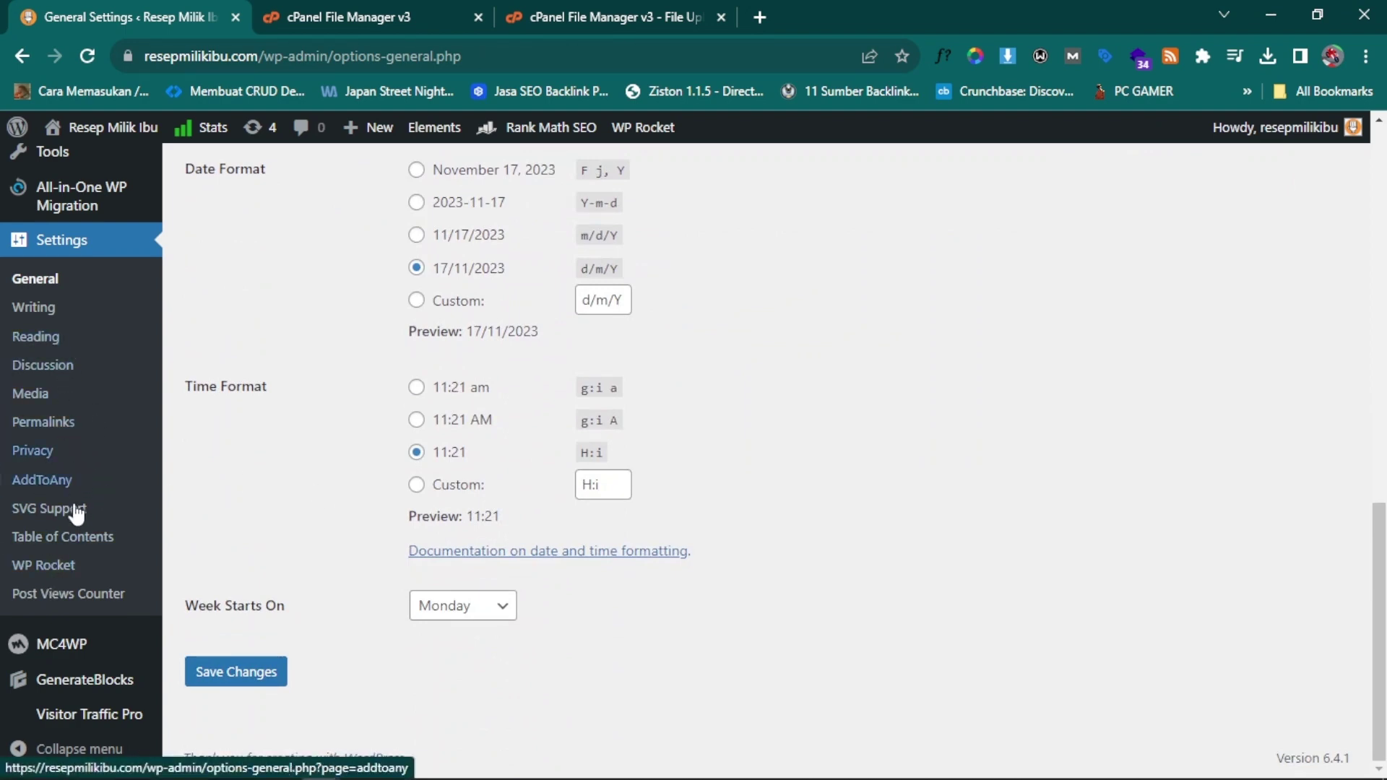
{"action": "scroll", "coordinate": [88, 606], "scroll_direction": "up", "scroll_amount": 2}
{"action": "scroll", "coordinate": [88, 606], "scroll_direction": "up", "scroll_amount": 10}
{"action": "mouse_move", "coordinate": [103, 128]}
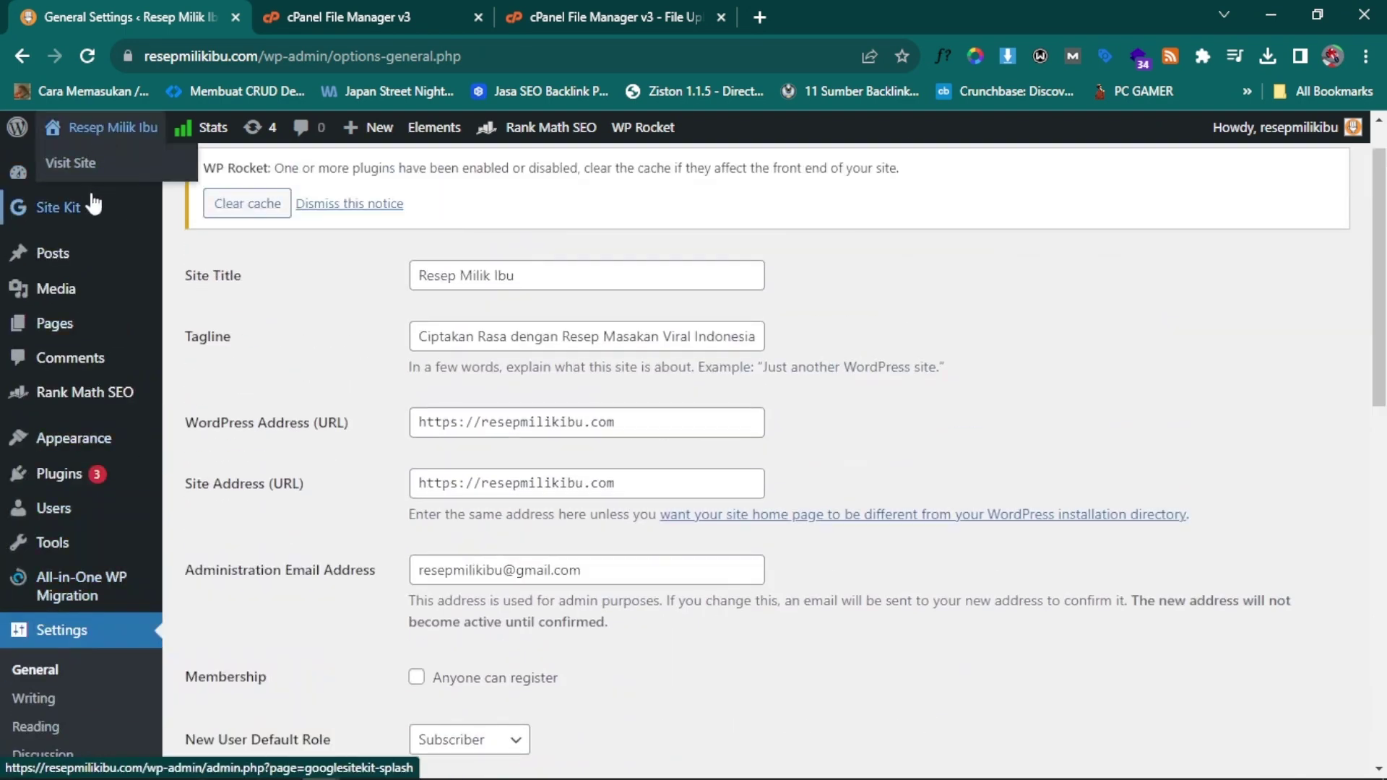
{"action": "right_click", "coordinate": [82, 165]}
Step: Open the Permalink settings and check the selected permalink structure
{"action": "scroll", "coordinate": [47, 664], "scroll_direction": "down", "scroll_amount": 3}
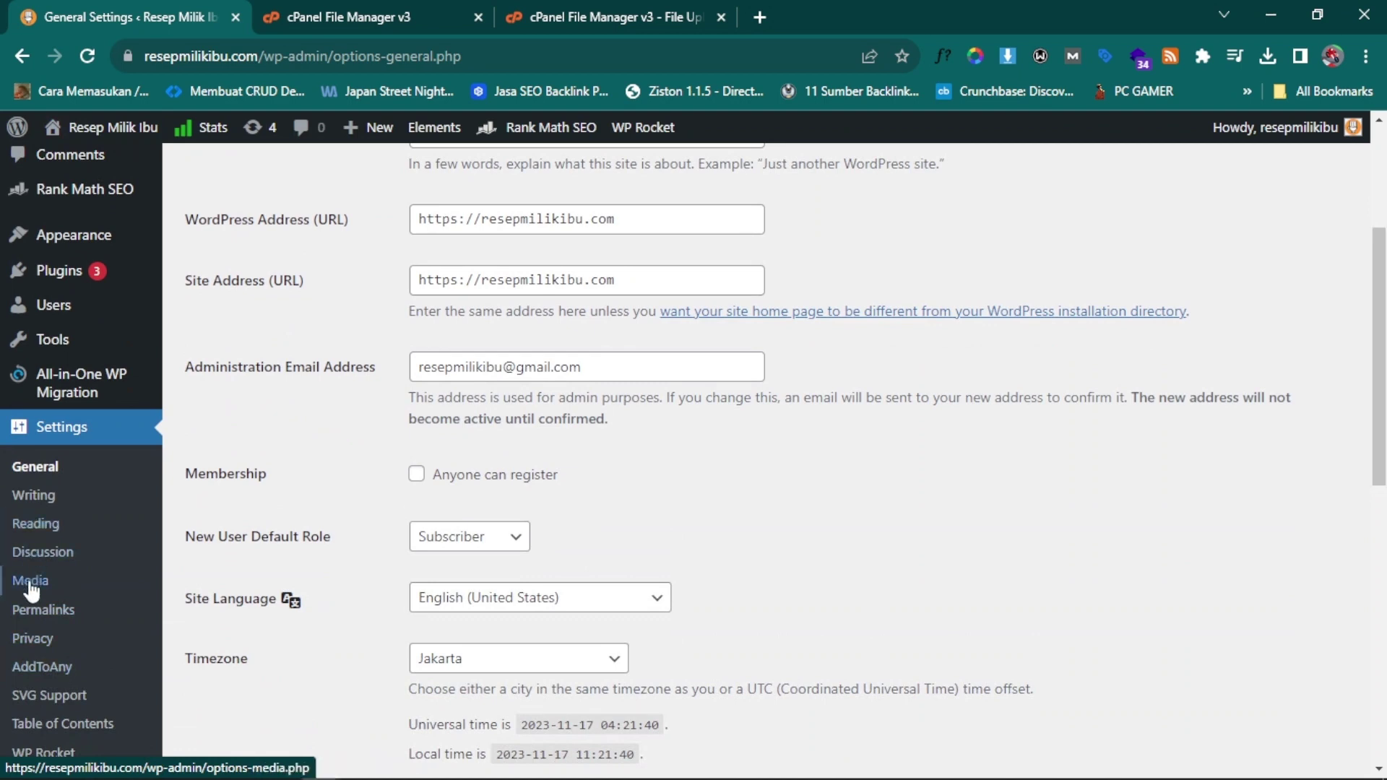
{"action": "scroll", "coordinate": [37, 585], "scroll_direction": "down", "scroll_amount": 2}
{"action": "left_click", "coordinate": [60, 511]}
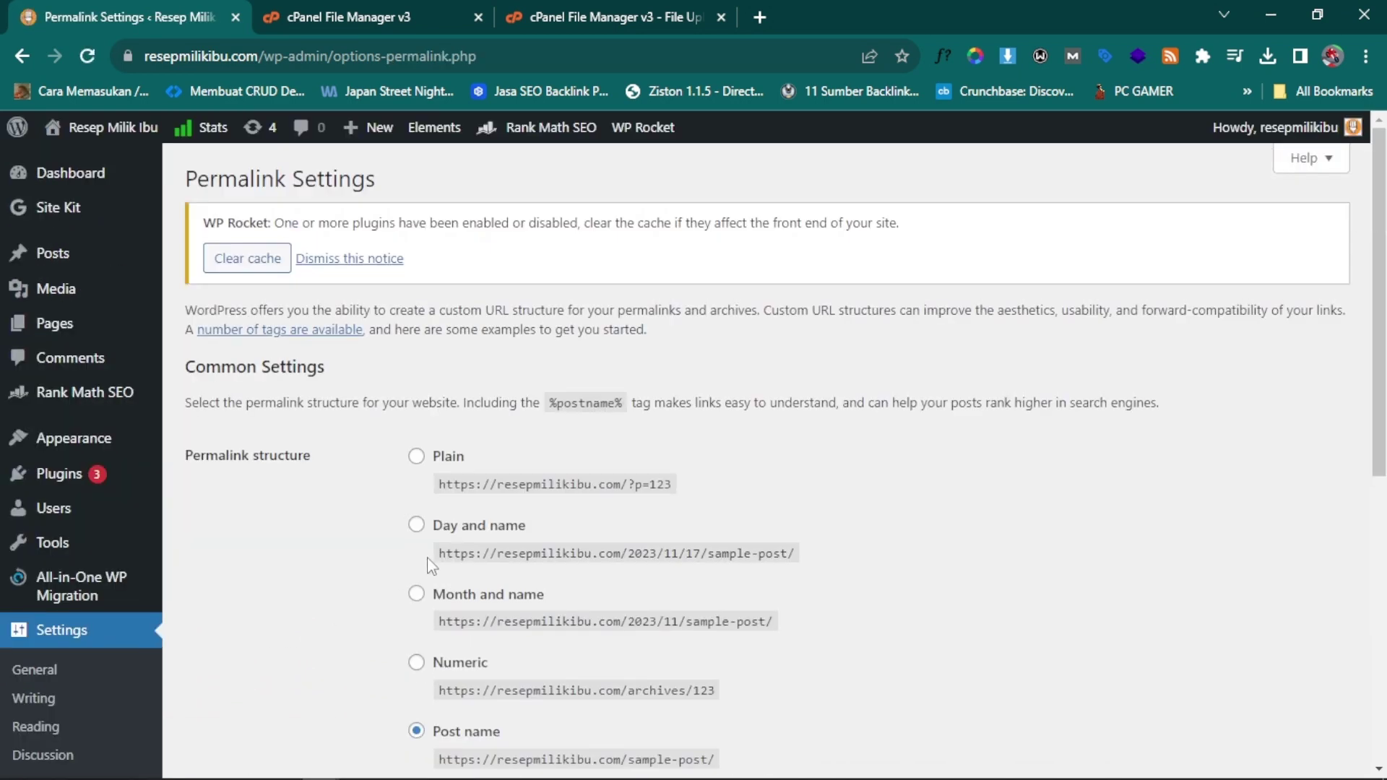
{"action": "scroll", "coordinate": [430, 567], "scroll_direction": "down", "scroll_amount": 4}
Step: Visit the site's front end in a new tab and look through the homepage's recipe posts and images
{"action": "mouse_move", "coordinate": [79, 127]}
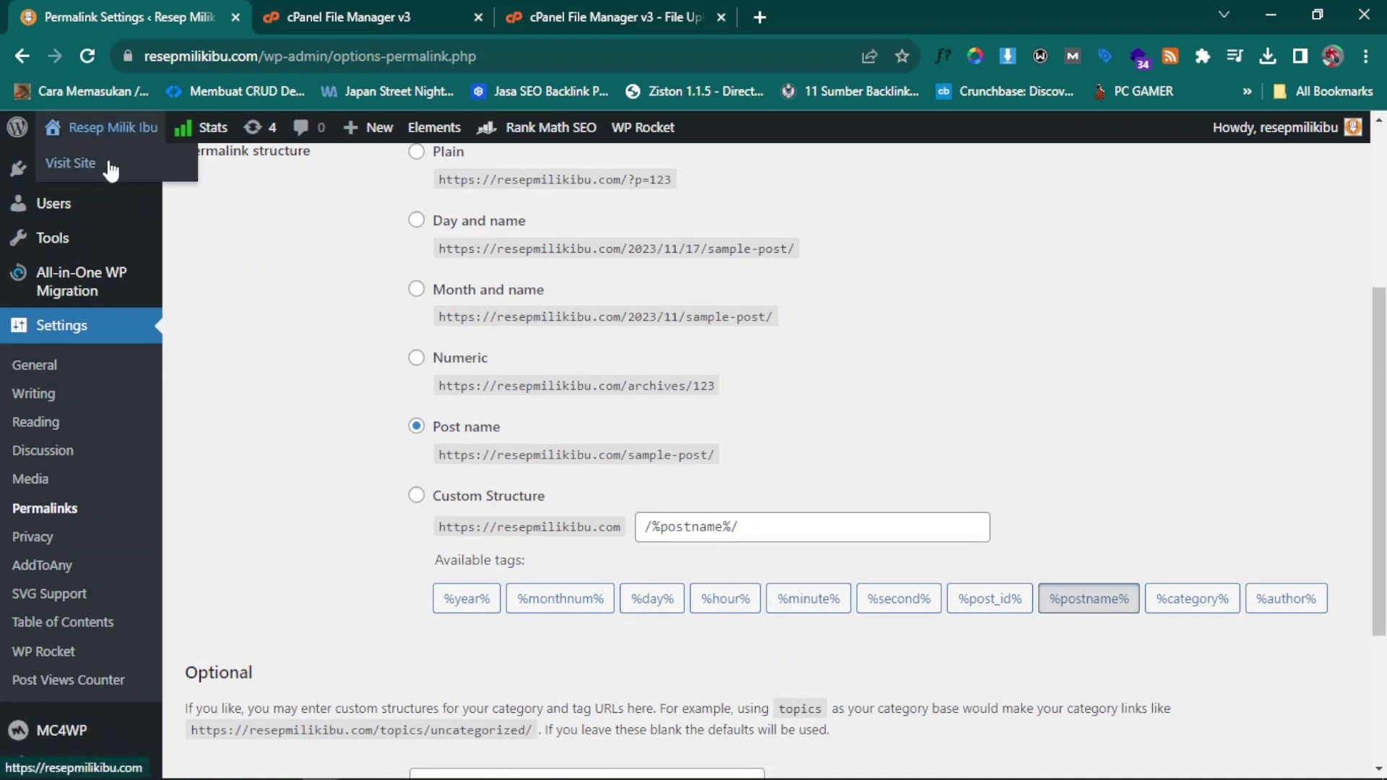
{"action": "middle_click", "coordinate": [134, 173]}
{"action": "left_click", "coordinate": [380, 13]}
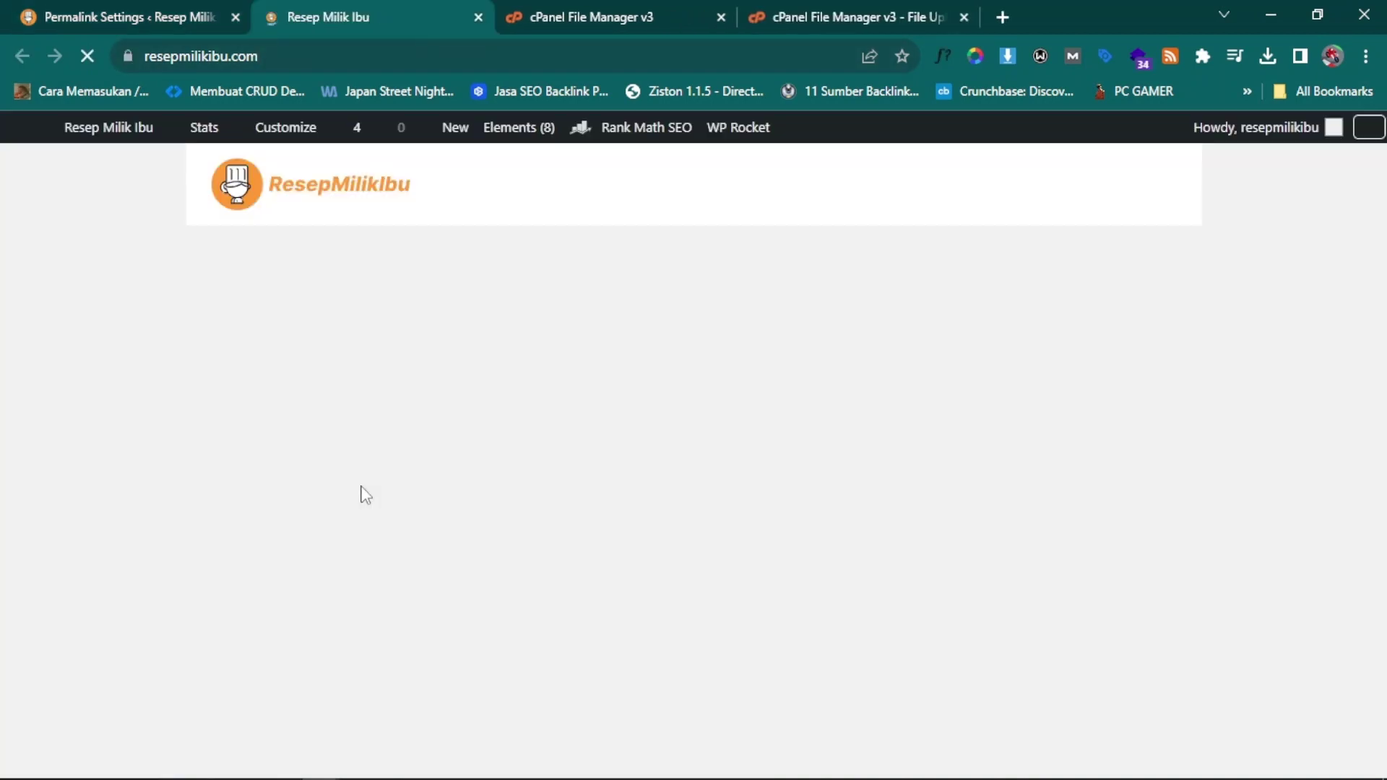
{"action": "scroll", "coordinate": [429, 480], "scroll_direction": "down", "scroll_amount": 7}
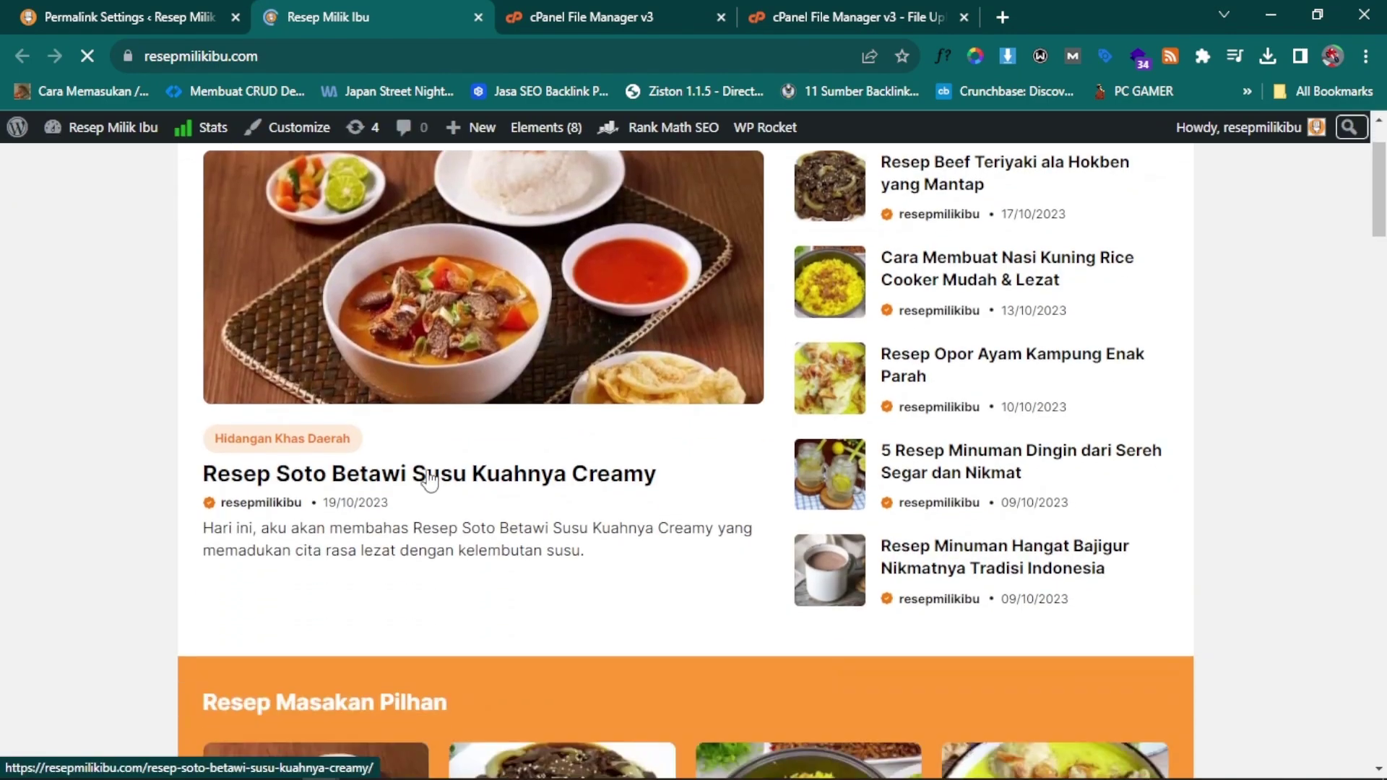
{"action": "scroll", "coordinate": [438, 459], "scroll_direction": "down", "scroll_amount": 11}
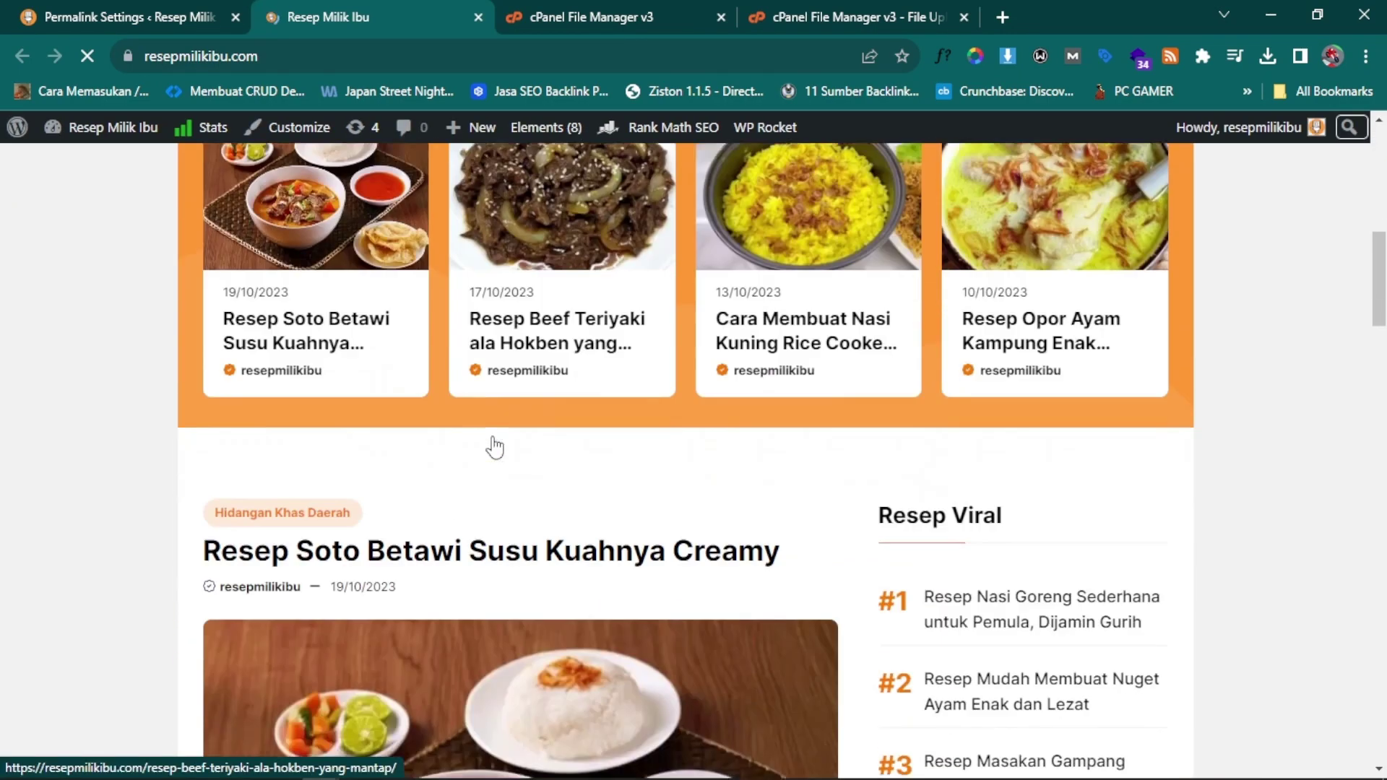
{"action": "scroll", "coordinate": [494, 447], "scroll_direction": "down", "scroll_amount": 11}
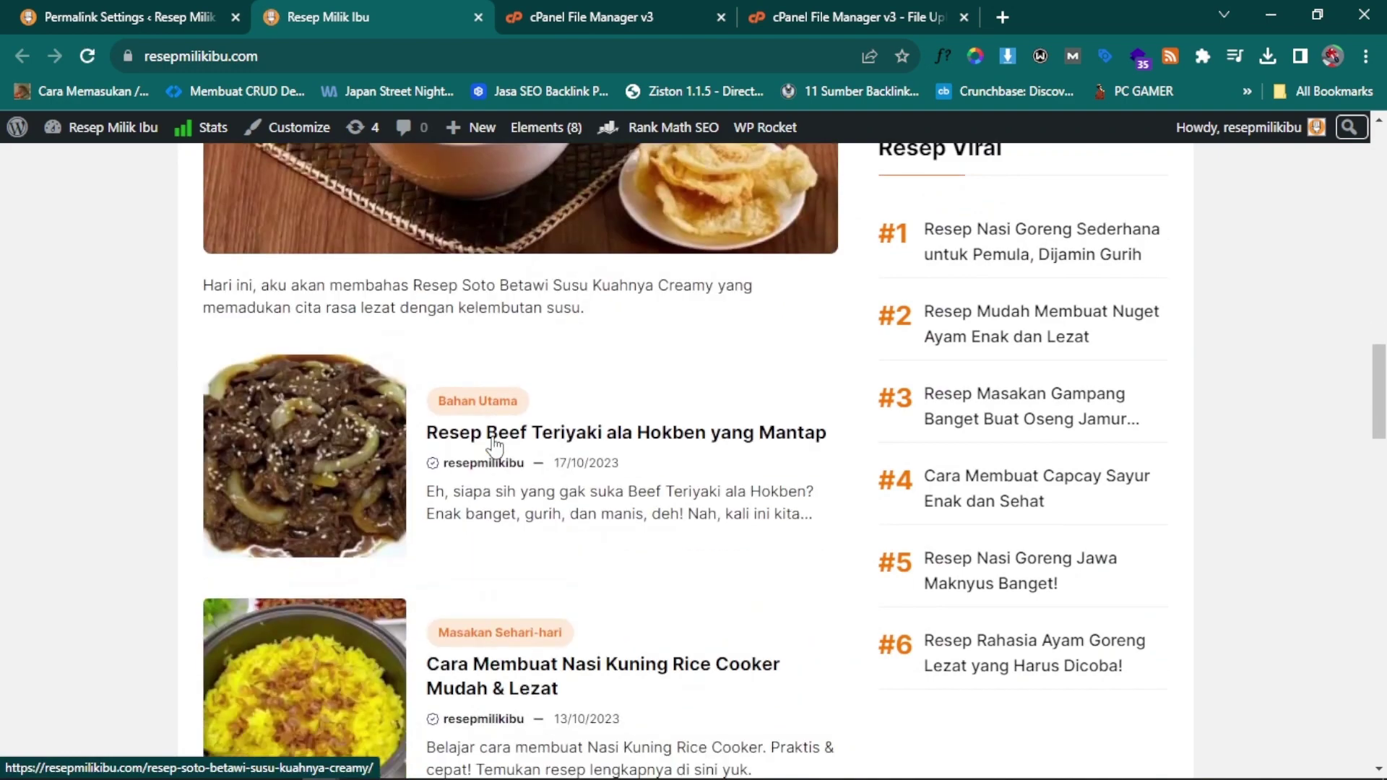
{"action": "scroll", "coordinate": [494, 437], "scroll_direction": "down", "scroll_amount": 1}
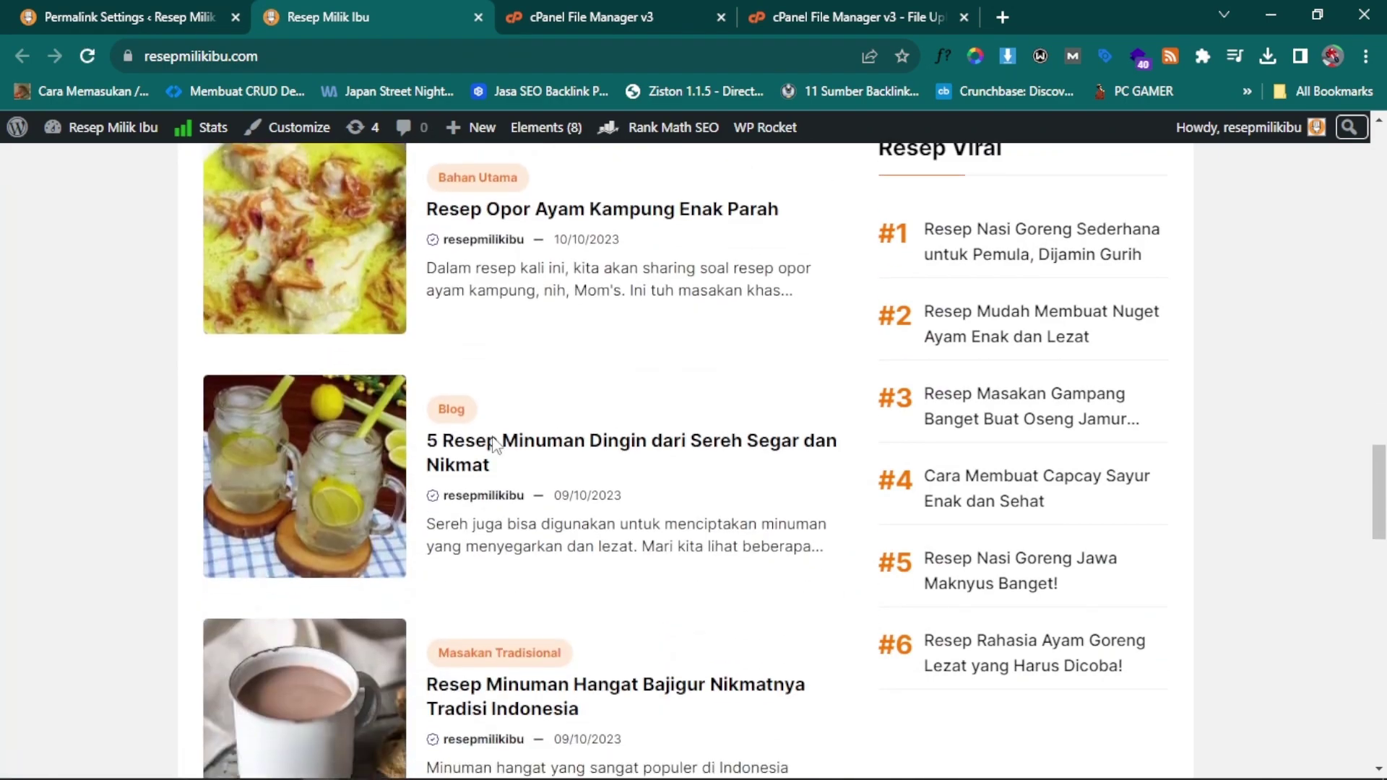
{"action": "key", "text": "Home"}
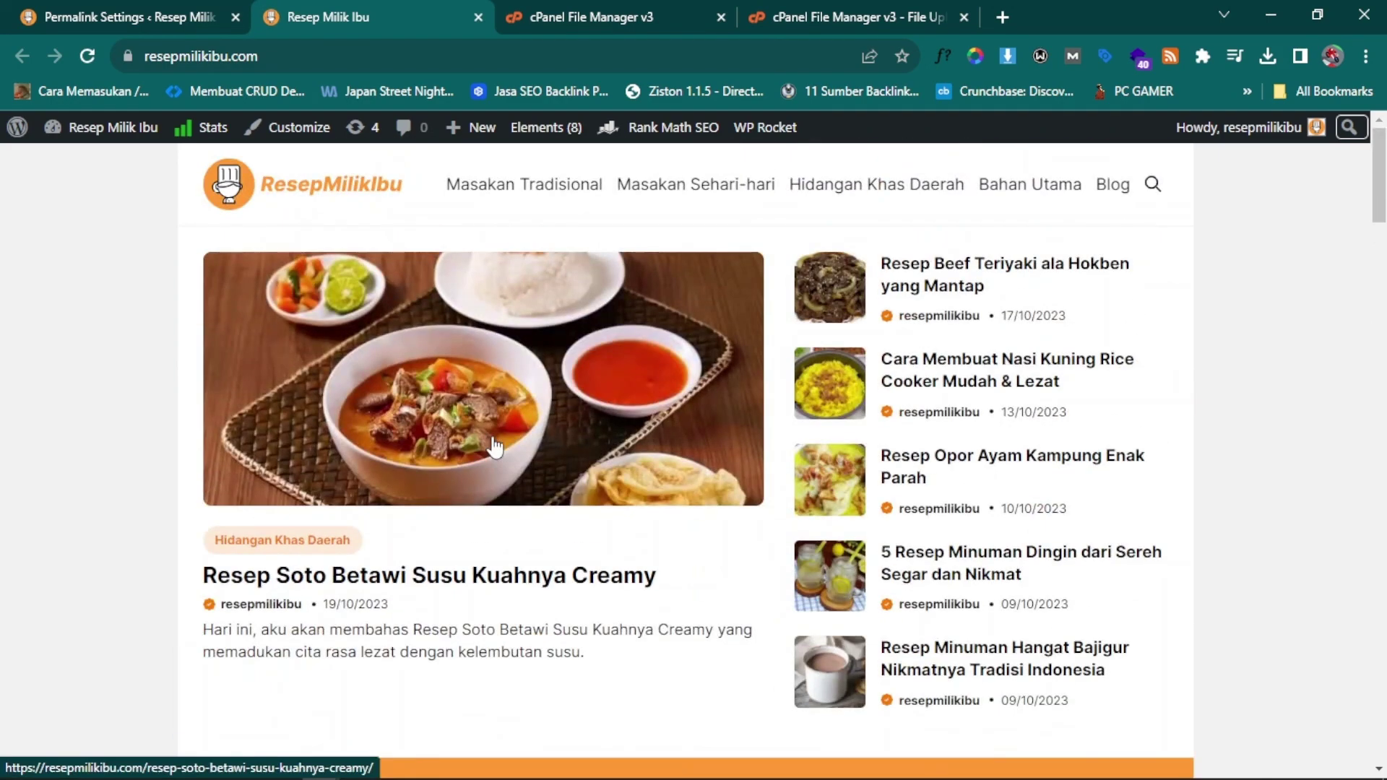
Step: Return to the WordPress admin tab and open the All-in-One WP Migration export page
{"action": "left_click", "coordinate": [205, 12]}
{"action": "scroll", "coordinate": [43, 217], "scroll_direction": "up", "scroll_amount": 5}
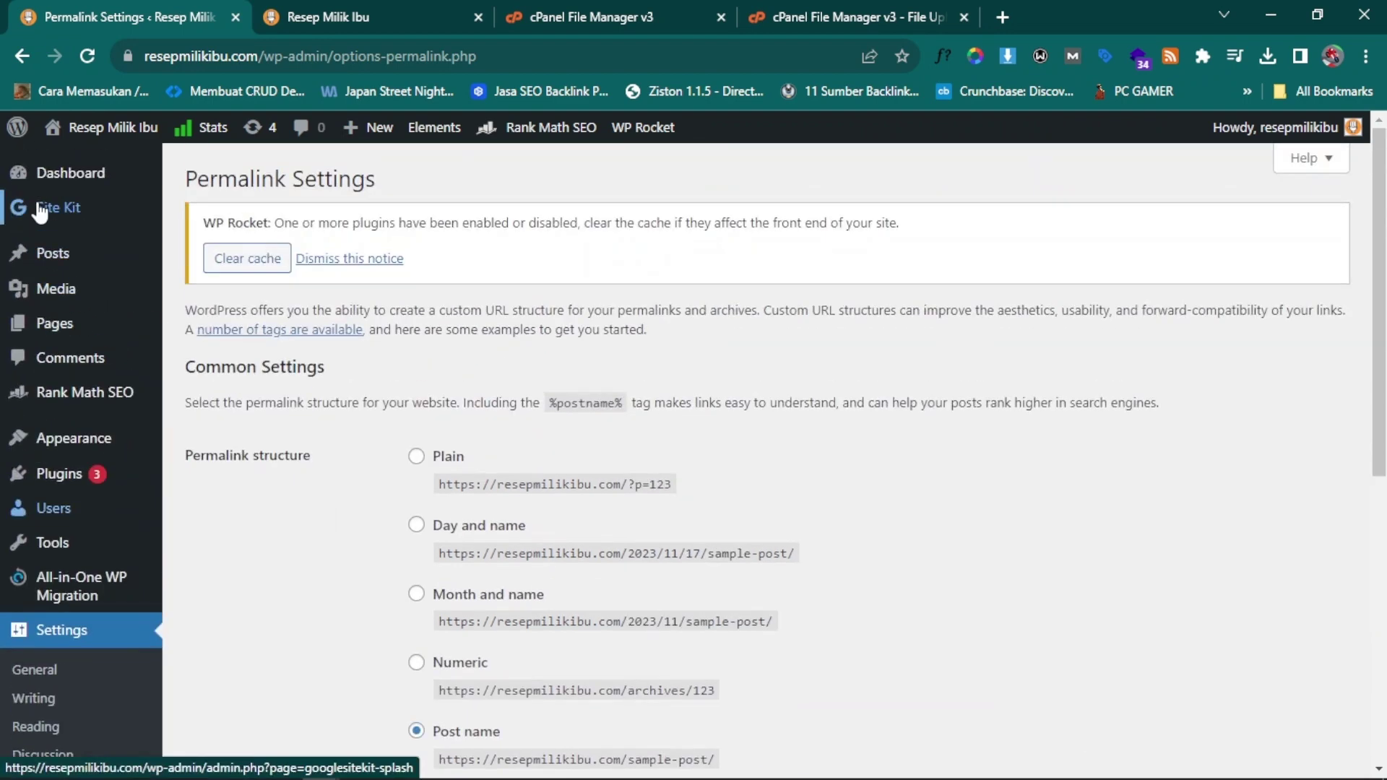
{"action": "left_click", "coordinate": [93, 597]}
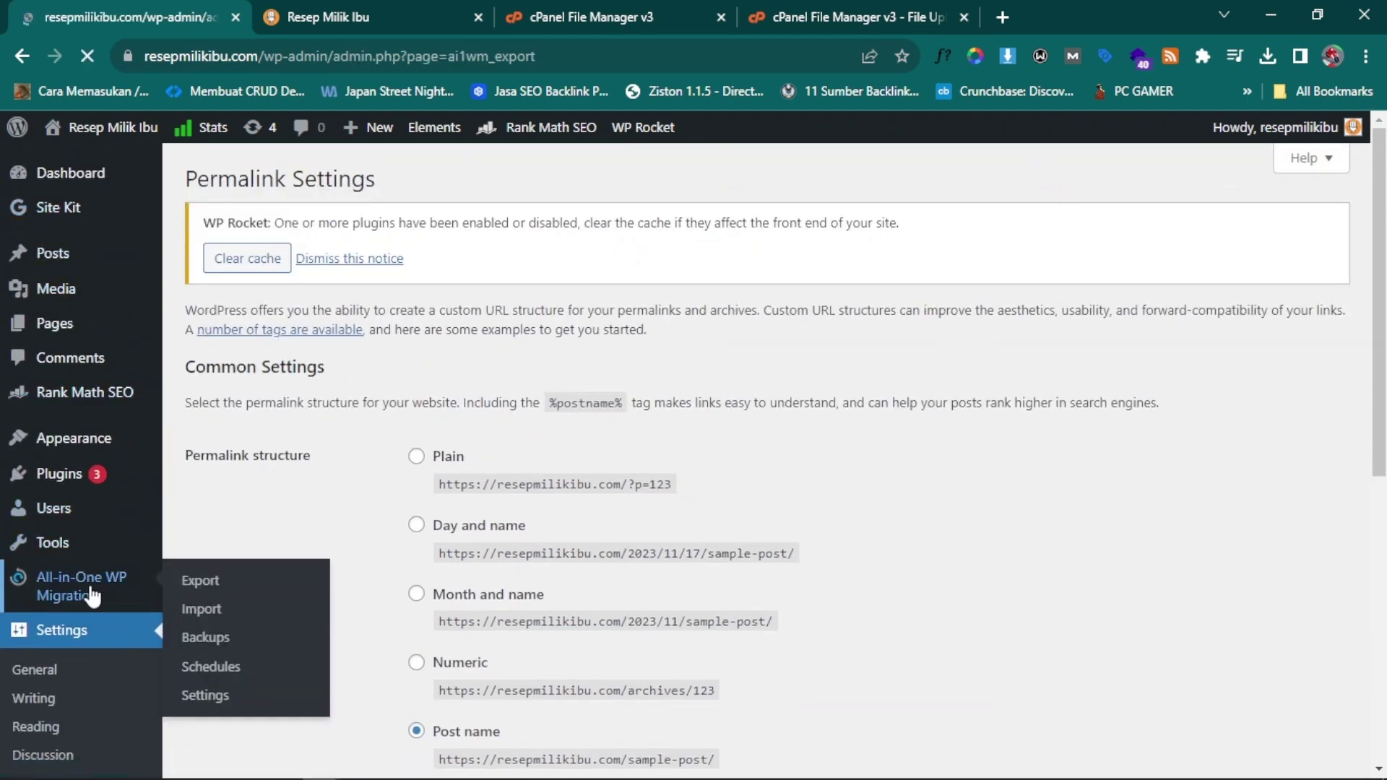